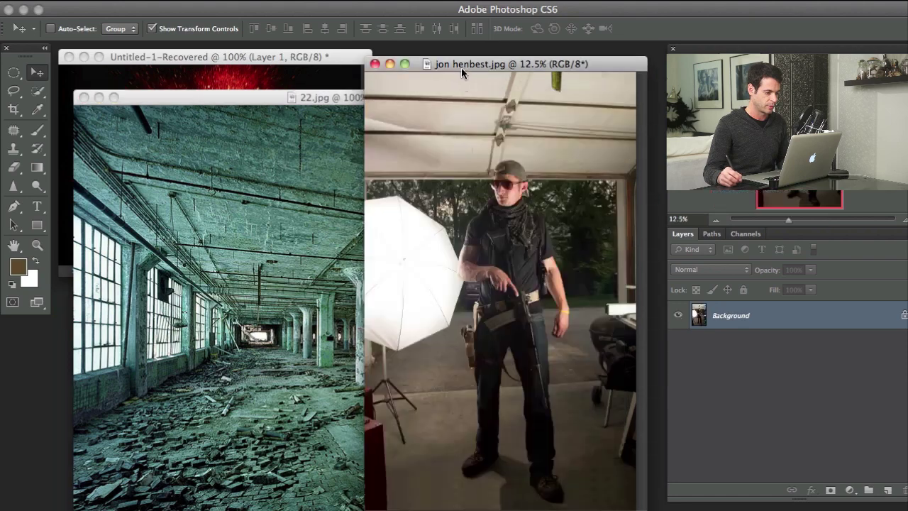
Step: Add the photo of the armed man and the fiery explosion image as layers to 22.jpg, and show it in full-screen mode
drag(484, 191, 339, 277)
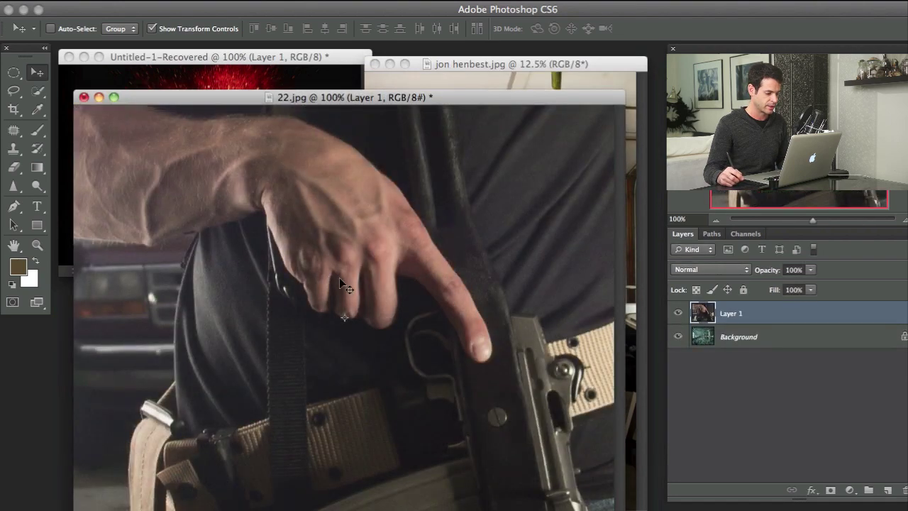
drag(269, 142, 474, 396)
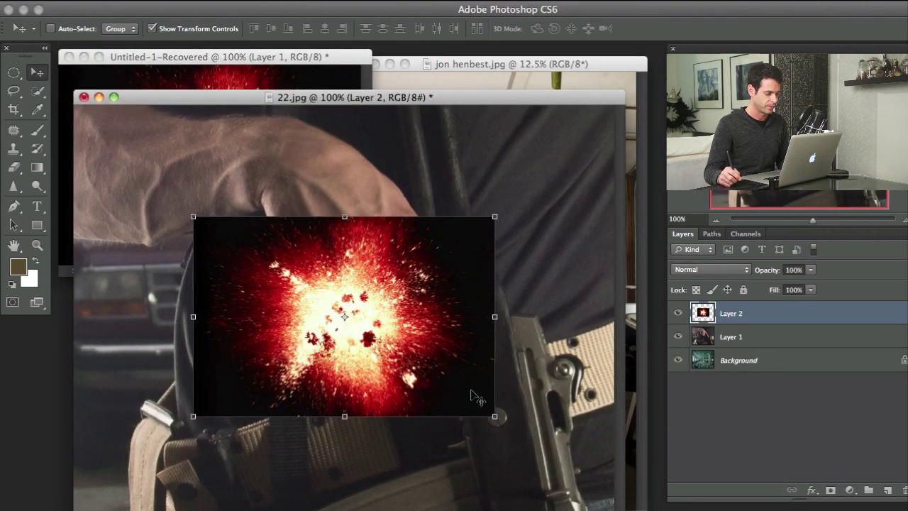
key(f)
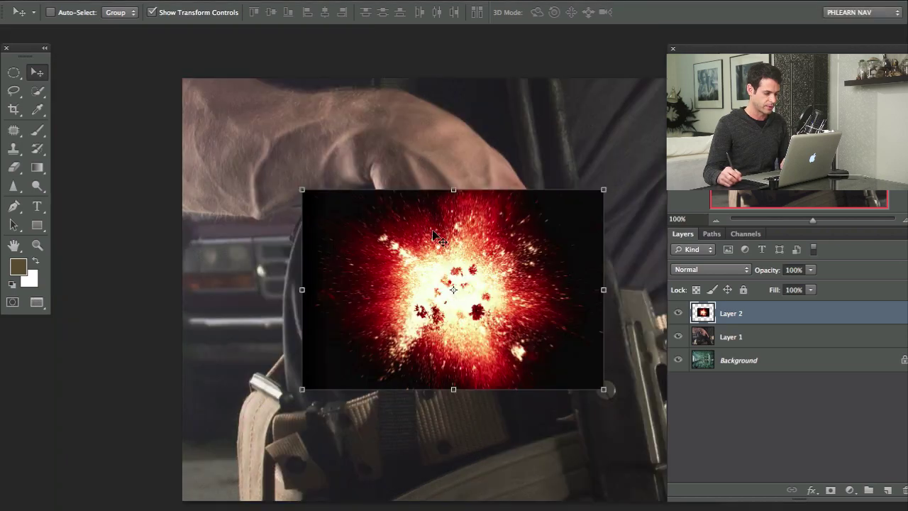
drag(469, 324, 360, 312)
key(super+minus)
key(super+minus)
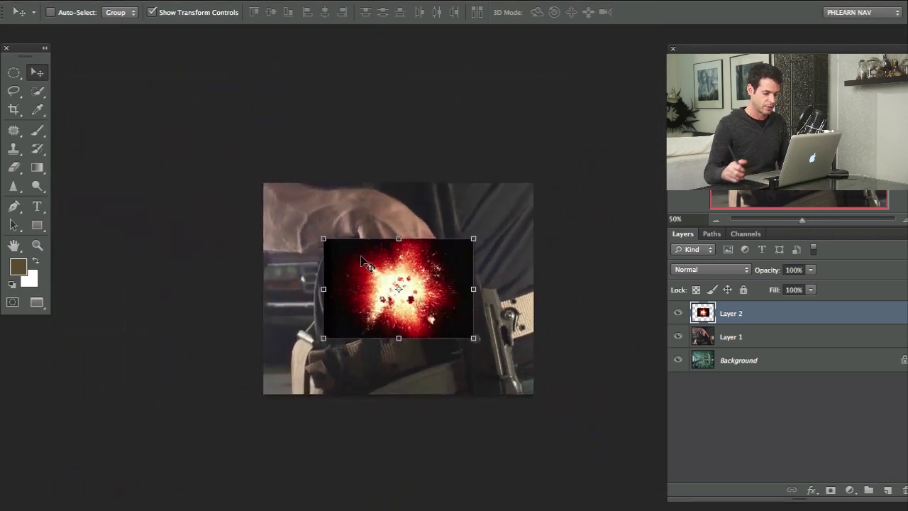
Step: Hide the explosion on Layer 2 and compare the warehouse with and without Layer 1, leaving Layer 1 visible
drag(678, 318, 680, 337)
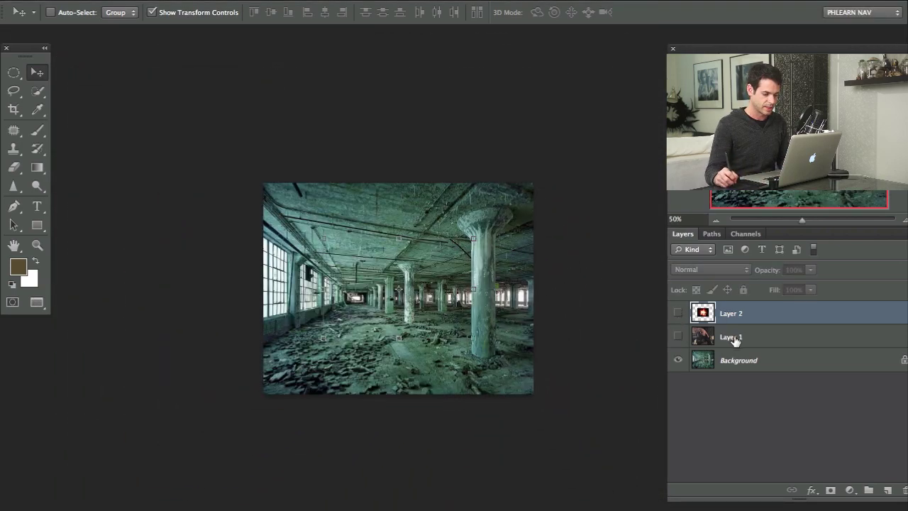
click(735, 341)
click(679, 338)
click(679, 338)
click(679, 338)
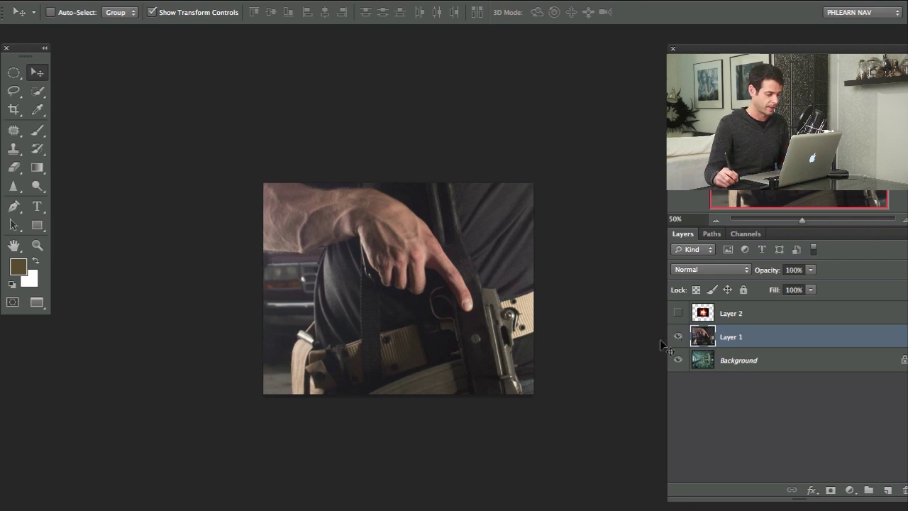
Step: Duplicate the Background layer, check it beneath Layer 1, and make Layer 1 the active layer
click(742, 356)
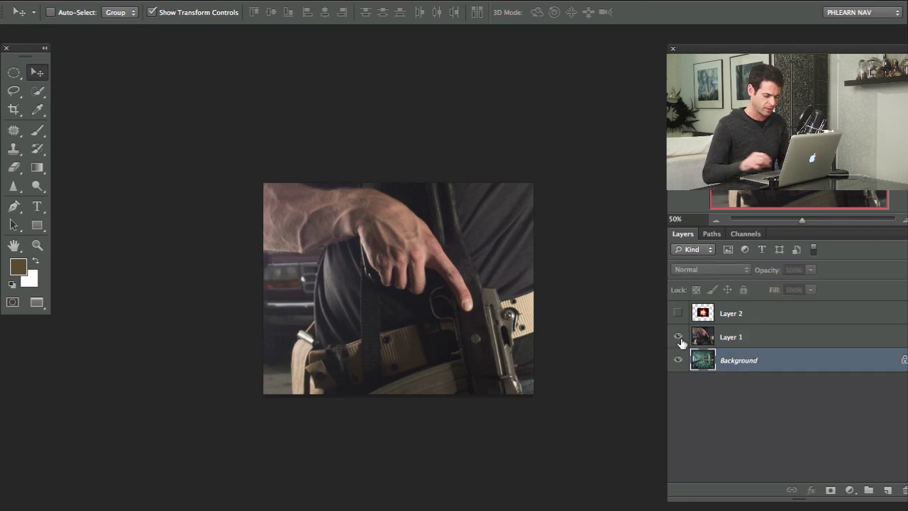
key(ctrl+j)
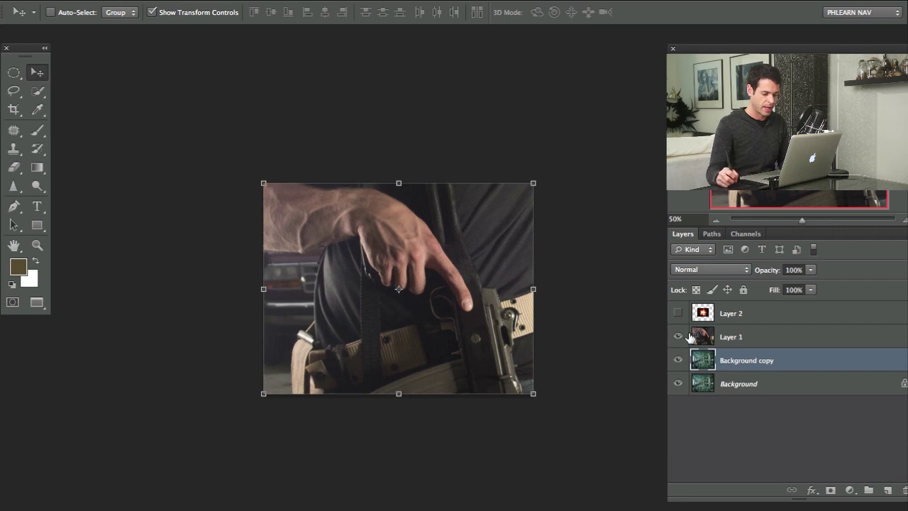
click(678, 336)
click(678, 337)
click(741, 340)
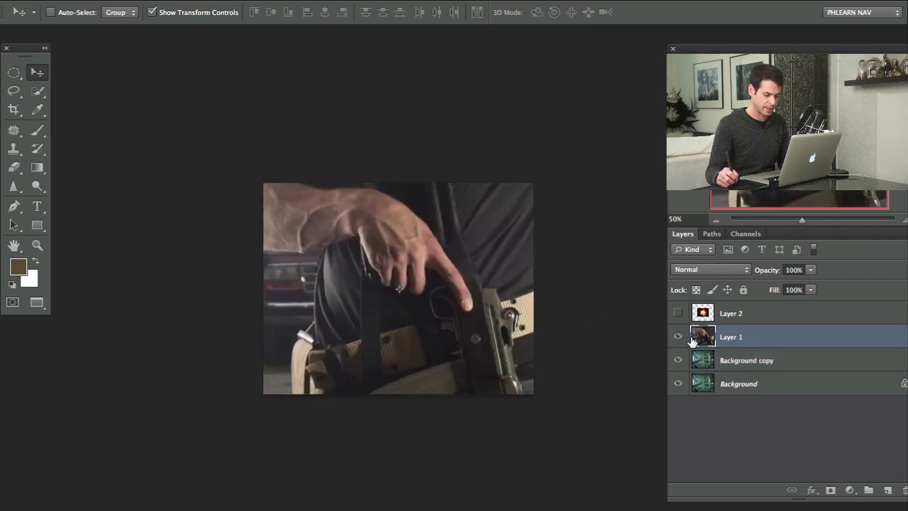
key(ctrl+t)
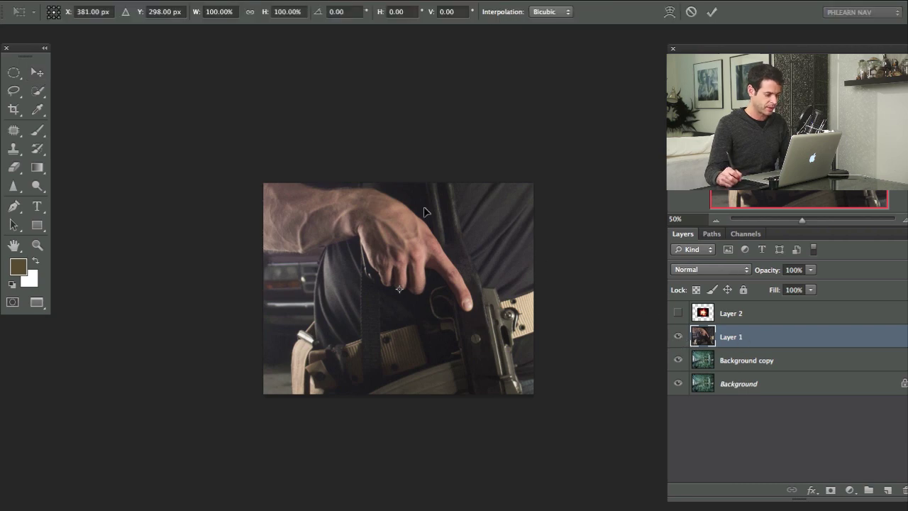
click(250, 14)
drag(265, 15, 205, 26)
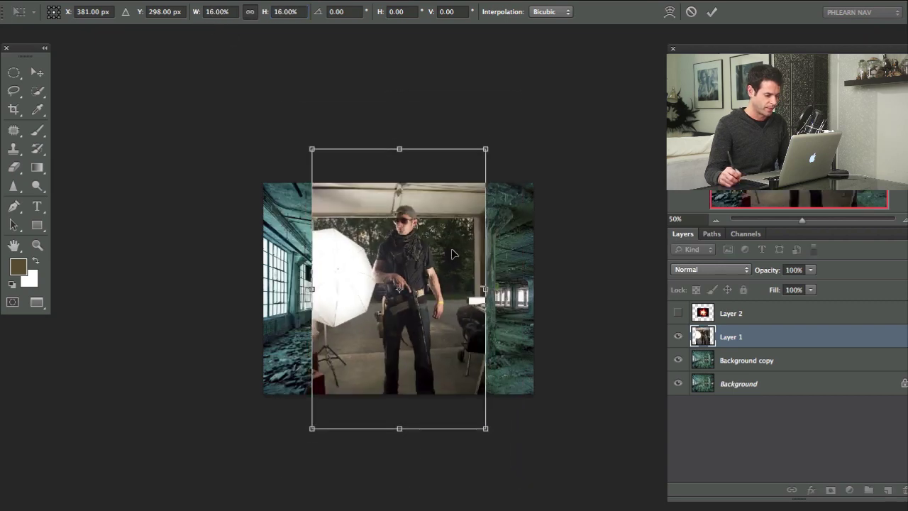
drag(440, 366, 447, 349)
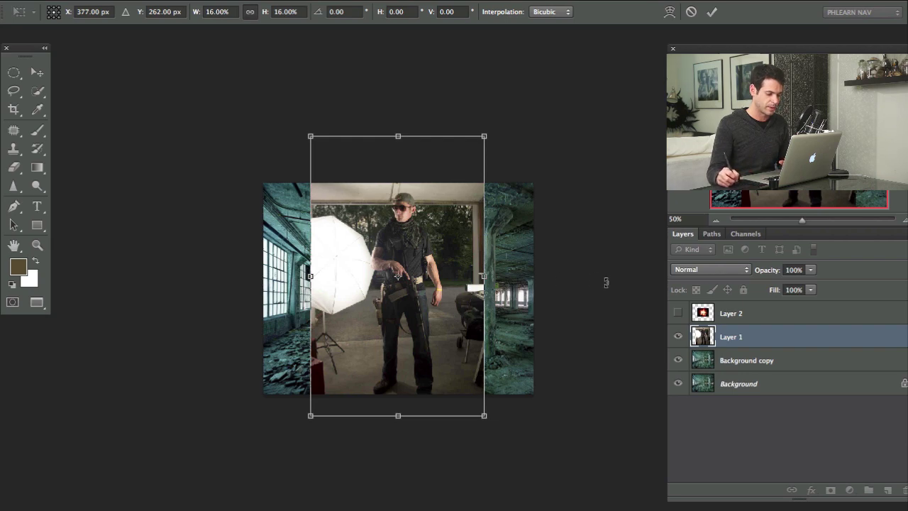
drag(488, 135, 498, 124)
key(Escape)
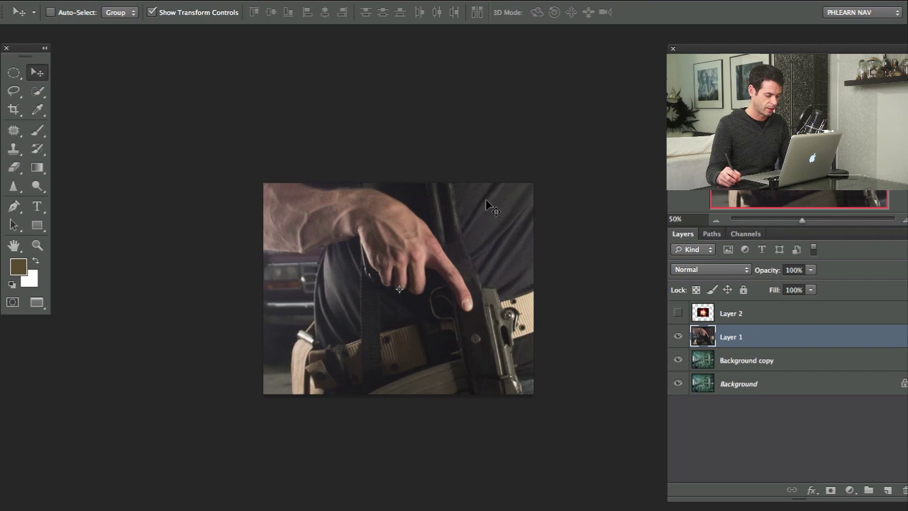
Step: Scale the man's photo on Layer 1 down proportionally and place him over the right half of the warehouse
key(ctrl+t)
drag(265, 20, 241, 32)
key(Return)
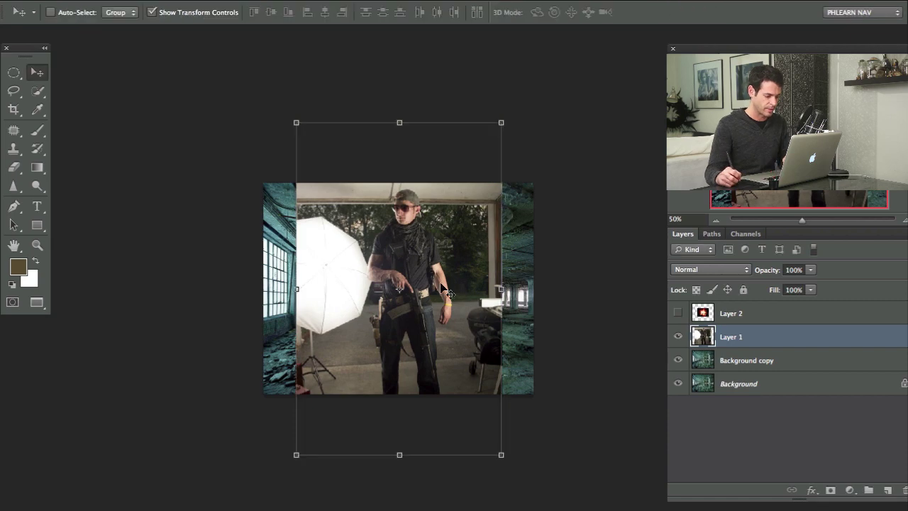
drag(444, 296, 482, 305)
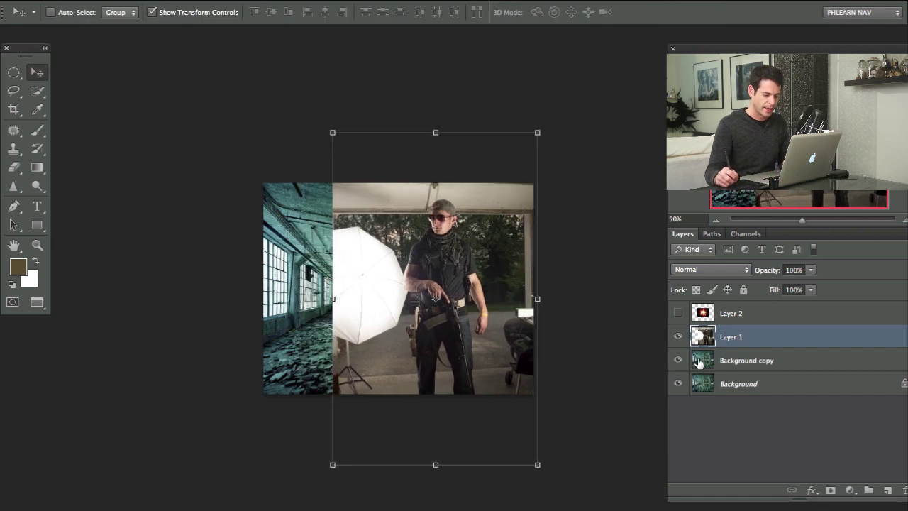
Step: Hide Layer 1 and stretch the Background copy layer wider past the canvas's right edge and slightly taller
click(677, 336)
click(698, 362)
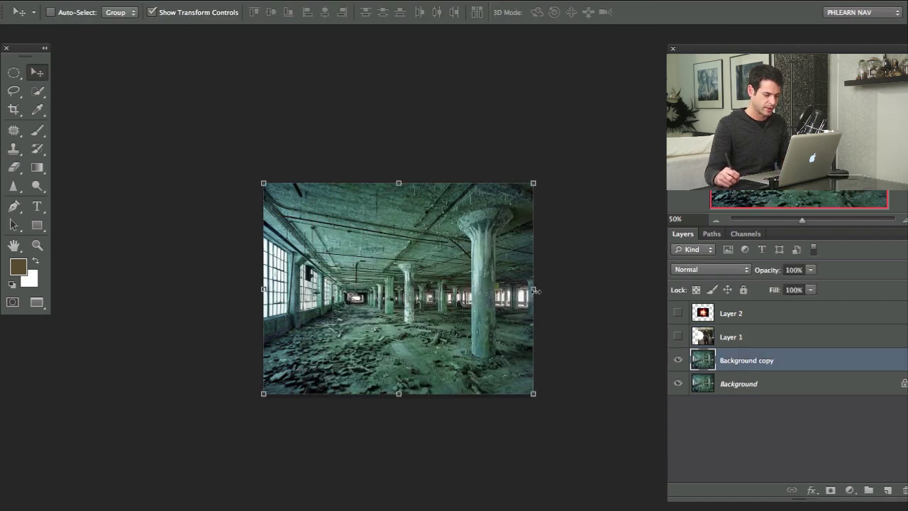
drag(536, 290, 615, 298)
key(Return)
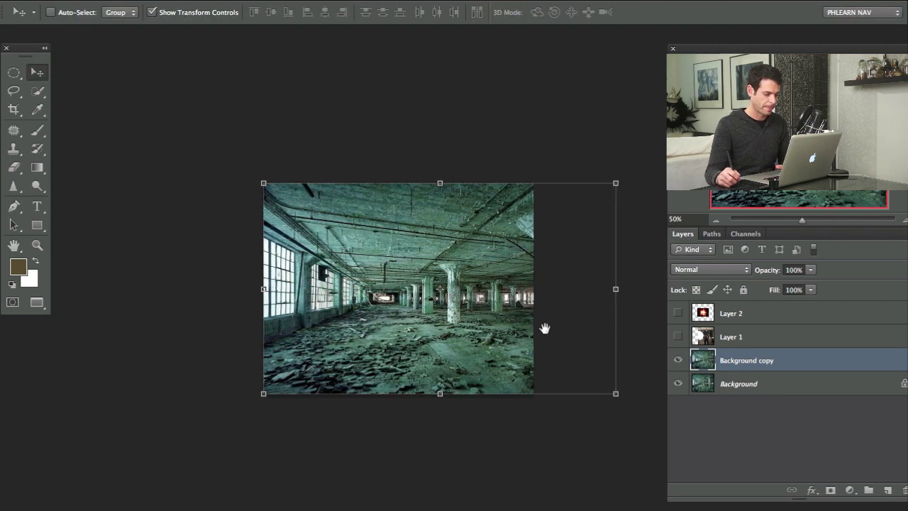
drag(562, 312, 503, 300)
drag(382, 170, 382, 160)
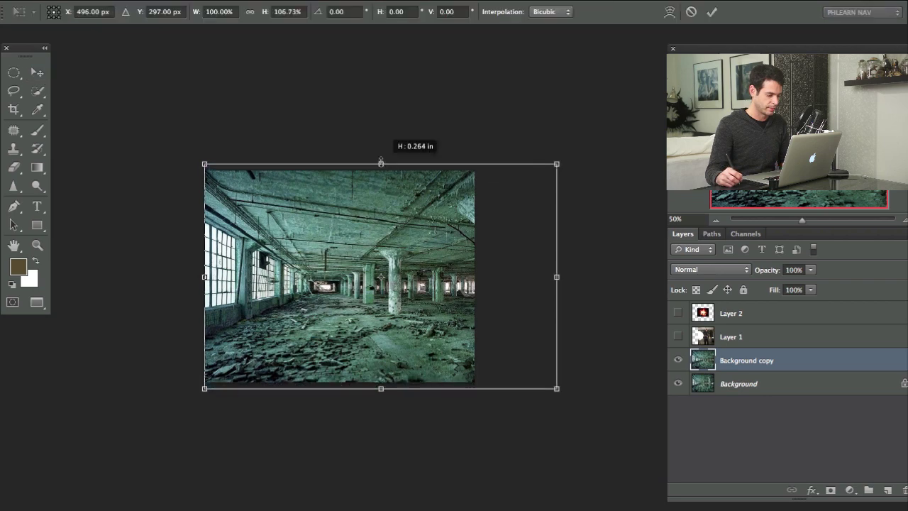
key(Return)
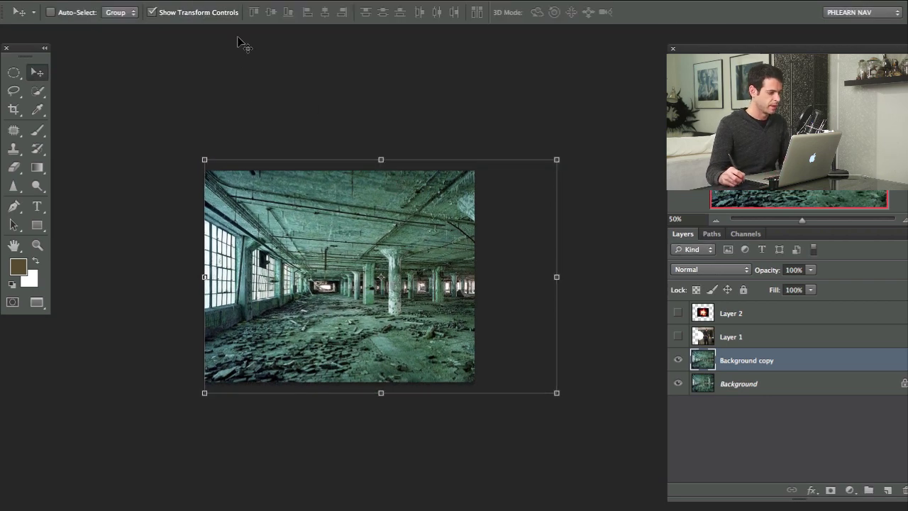
Step: Enlarge the canvas with Reveal All to include every layer's full extent, and show Layer 1 again
click(191, 1)
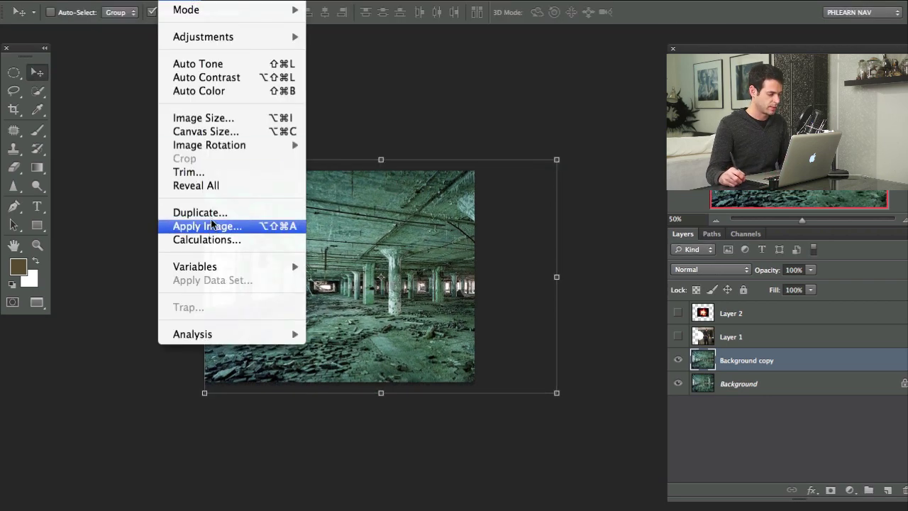
click(231, 183)
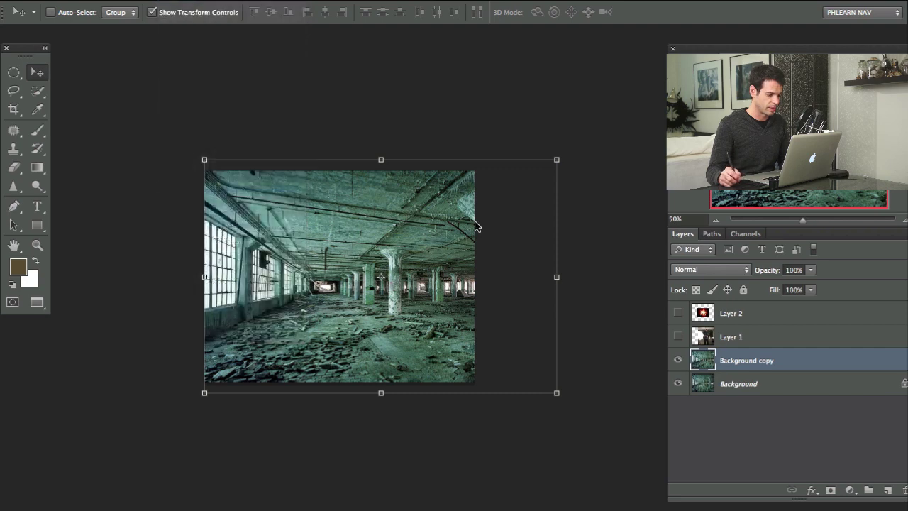
drag(482, 302, 430, 294)
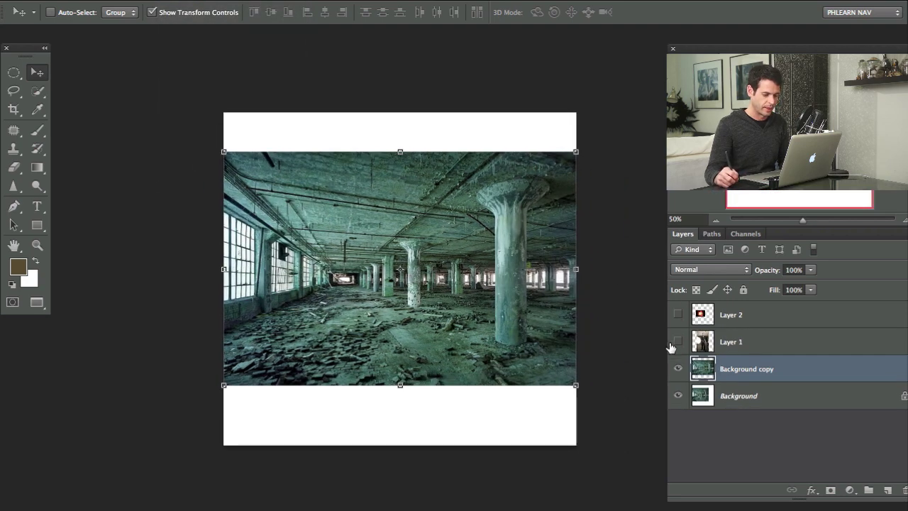
click(677, 342)
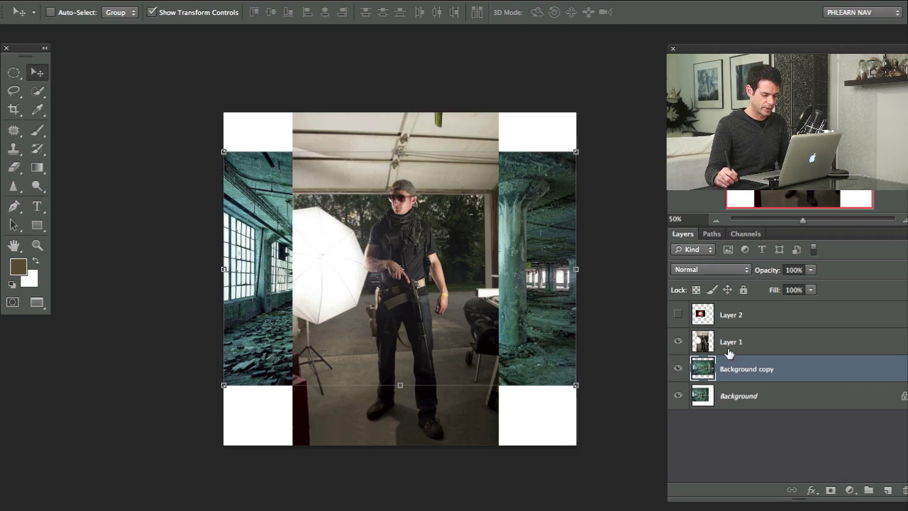
click(679, 318)
click(678, 317)
Step: Start a Lasso outline of the man on Layer 1, tracing his leg from the shoe up to the hip holster
click(753, 348)
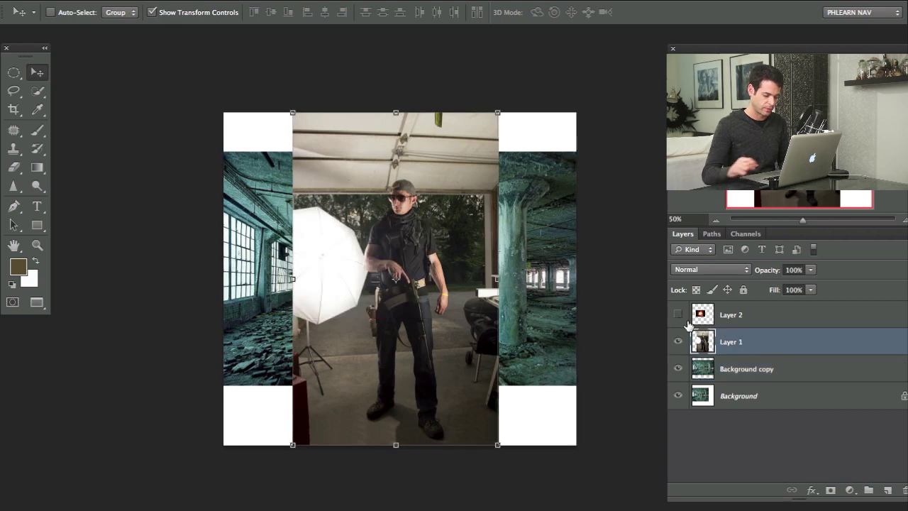
key(super+plus)
key(super+plus)
key(super+plus)
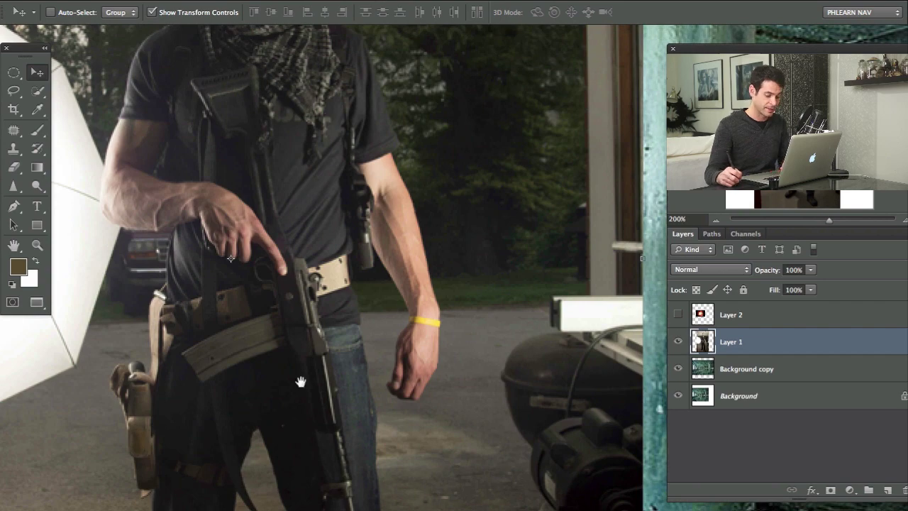
drag(300, 381, 338, 259)
key(l)
drag(233, 440, 294, 263)
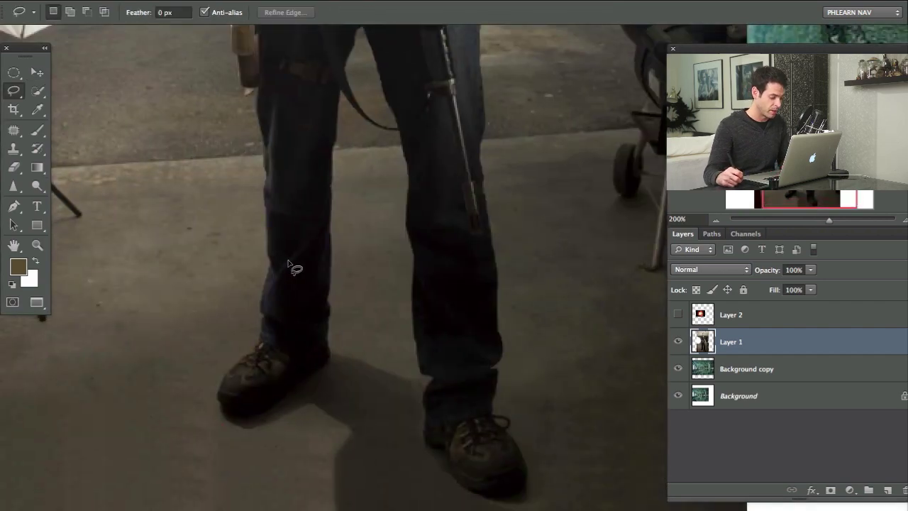
mouse_move(262, 337)
mouse_down()
mouse_move(272, 257)
mouse_move(256, 83)
mouse_move(247, 91)
mouse_move(244, 85)
mouse_move(274, 240)
mouse_move(261, 127)
mouse_up()
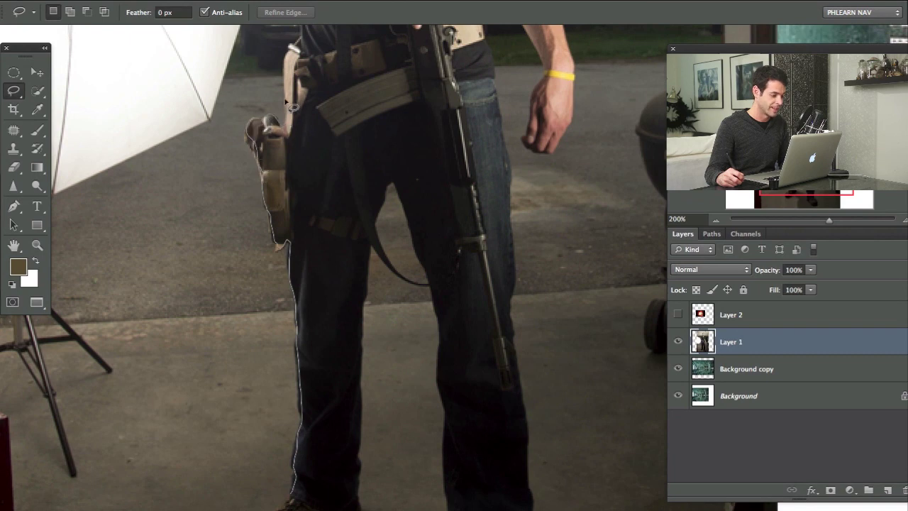
Step: Continue the Lasso outline up the bent arm and shoulder, around the cap, and down to the opposite sleeve
mouse_move(298, 42)
mouse_down()
mouse_move(309, 282)
mouse_move(317, 238)
mouse_move(313, 229)
mouse_move(284, 231)
mouse_up()
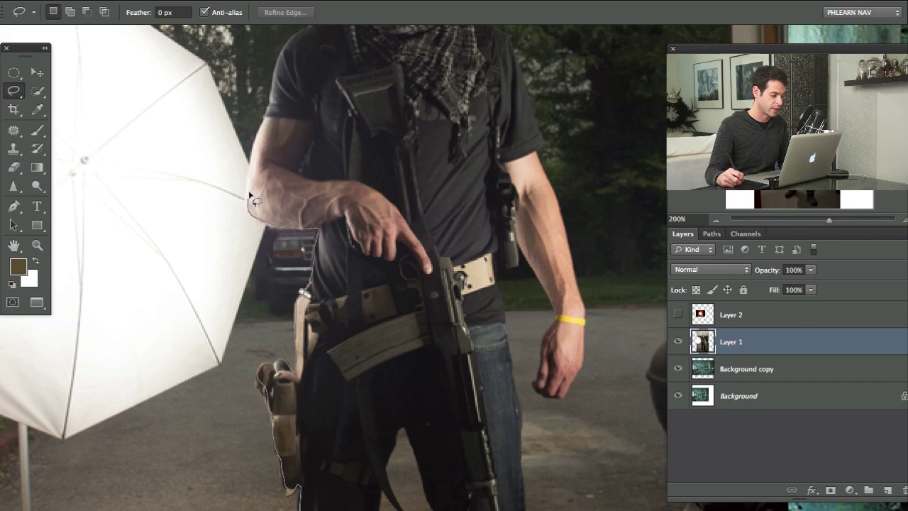
drag(256, 151, 265, 118)
mouse_move(278, 87)
mouse_down()
mouse_move(296, 39)
mouse_move(307, 211)
mouse_move(356, 157)
mouse_up()
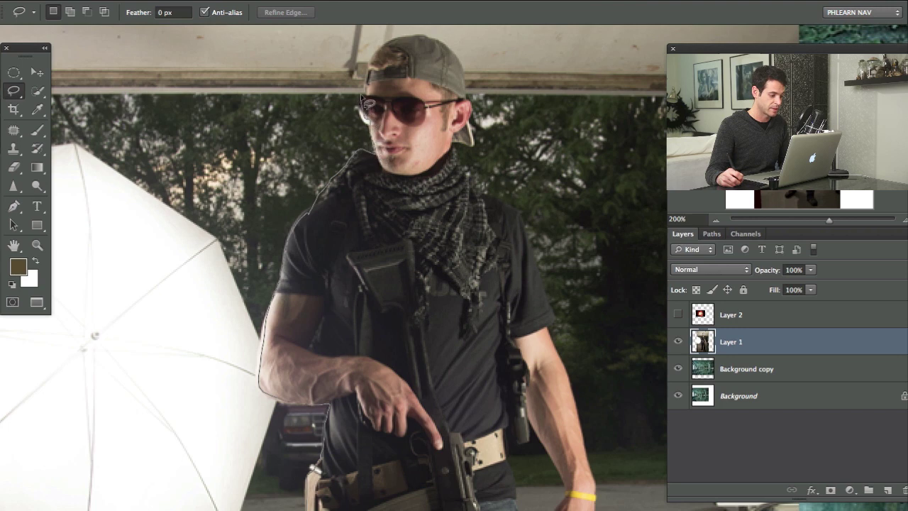
drag(384, 52, 418, 39)
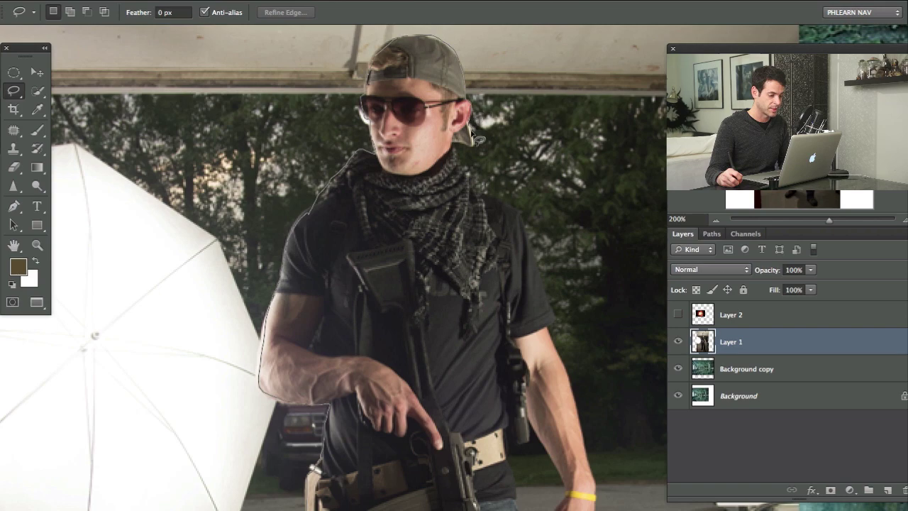
mouse_move(470, 129)
mouse_down()
mouse_move(455, 155)
mouse_move(493, 200)
mouse_move(517, 208)
mouse_move(526, 234)
mouse_move(456, 135)
mouse_move(423, 108)
mouse_up()
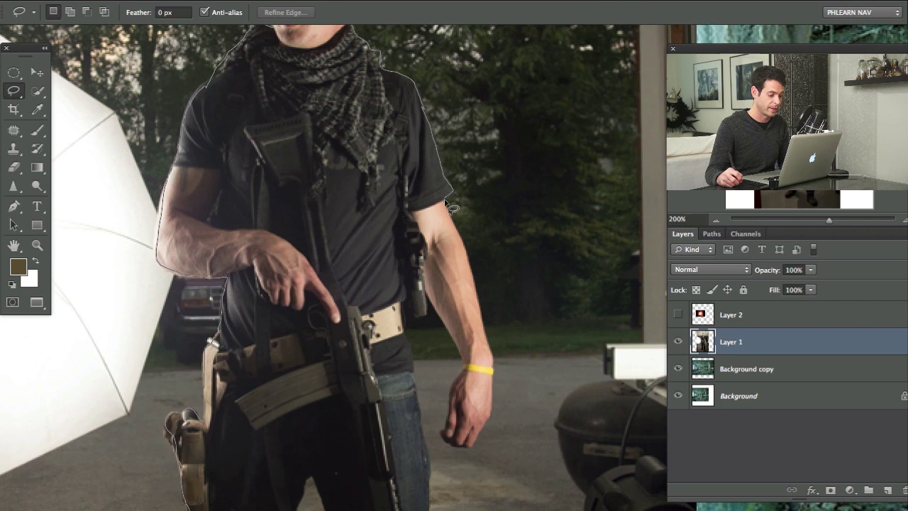
Step: Trace the Lasso outline around the hanging arm and hand and back along its inner side to the belt
mouse_move(456, 235)
mouse_down()
mouse_move(490, 349)
mouse_move(488, 404)
mouse_up()
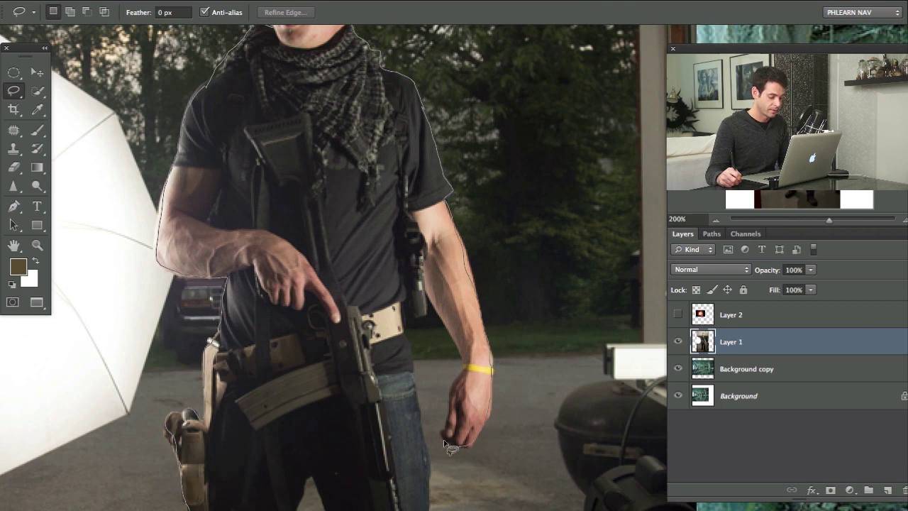
drag(445, 424, 451, 389)
mouse_move(459, 350)
mouse_down()
mouse_move(423, 292)
mouse_move(424, 317)
mouse_move(402, 301)
mouse_move(407, 348)
mouse_up()
Step: Complete the Lasso outline down the outer leg, around both shoes and up through the crotch, closing the selection around the man
drag(417, 397, 419, 187)
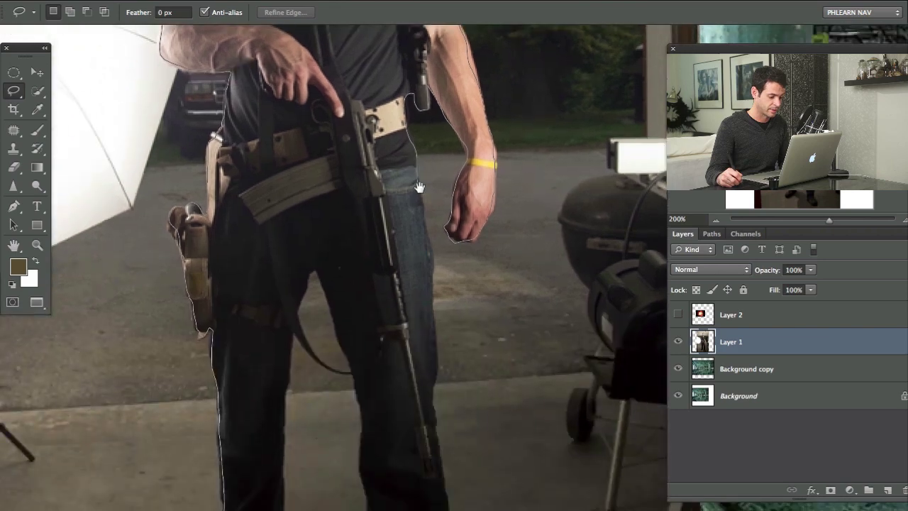
mouse_move(425, 226)
mouse_down()
mouse_move(436, 339)
mouse_move(431, 405)
mouse_move(432, 178)
mouse_move(451, 358)
mouse_move(444, 436)
mouse_move(471, 470)
mouse_move(469, 498)
mouse_move(442, 505)
mouse_move(394, 486)
mouse_move(381, 451)
mouse_move(376, 429)
mouse_move(387, 398)
mouse_move(370, 376)
mouse_move(358, 161)
mouse_move(400, 263)
mouse_move(383, 214)
mouse_up()
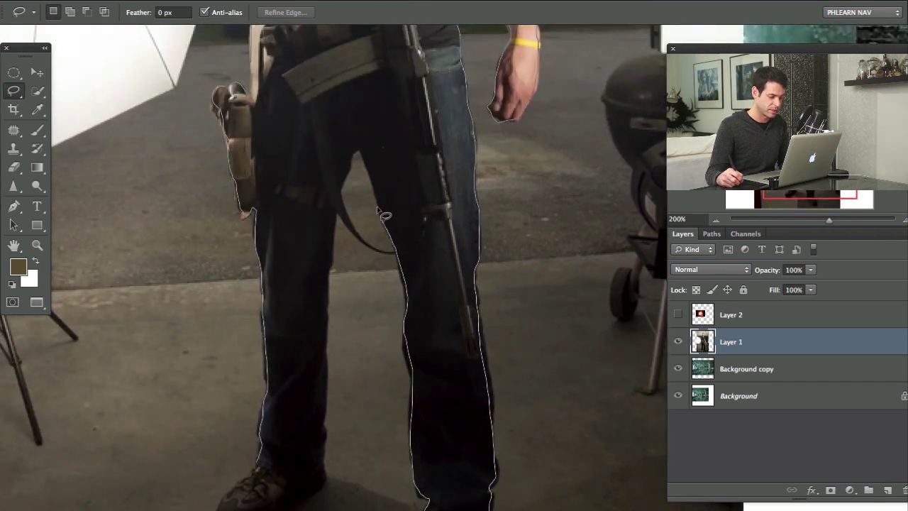
drag(360, 153, 351, 163)
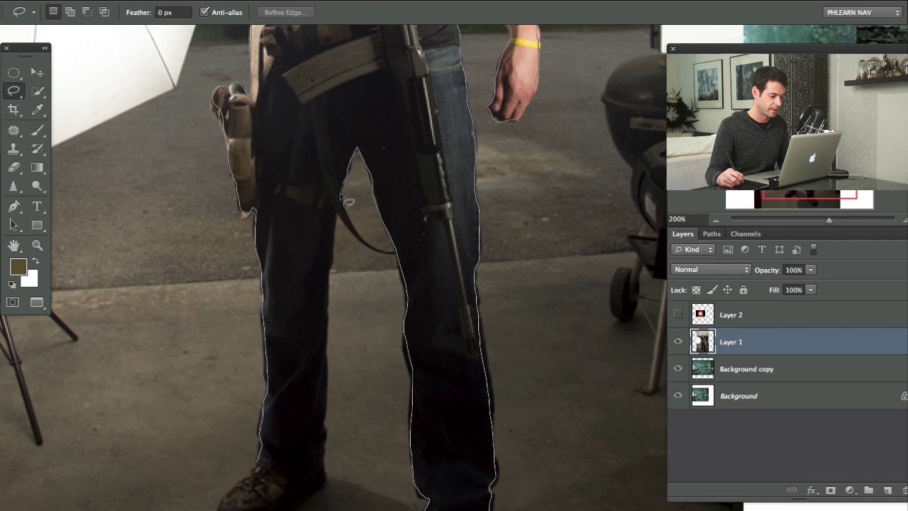
mouse_move(342, 196)
mouse_down()
mouse_move(325, 476)
mouse_move(330, 334)
mouse_move(329, 348)
mouse_move(264, 393)
mouse_move(244, 398)
mouse_move(217, 383)
mouse_move(256, 325)
mouse_move(296, 323)
mouse_up()
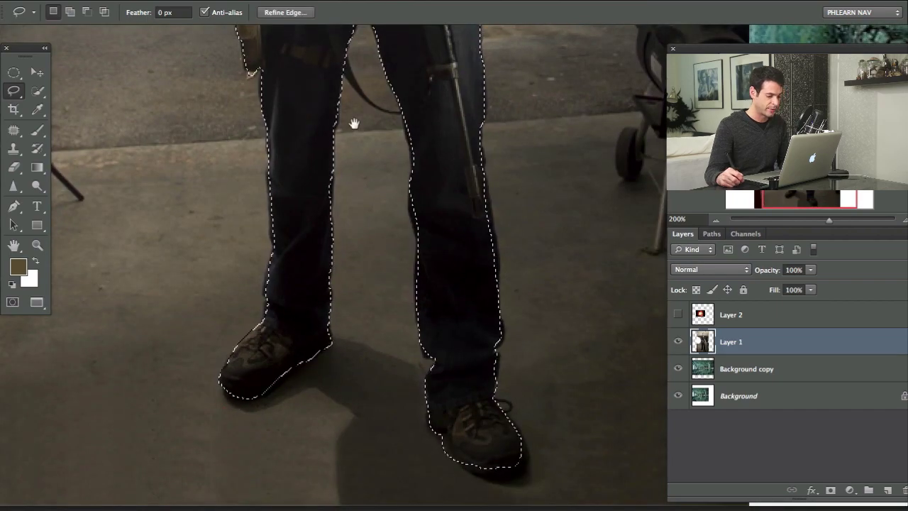
Step: Add a layer mask to Layer 1 from the selection, cutting the man out of his original background
scroll(355, 126, up, 10)
key(ctrl+minus)
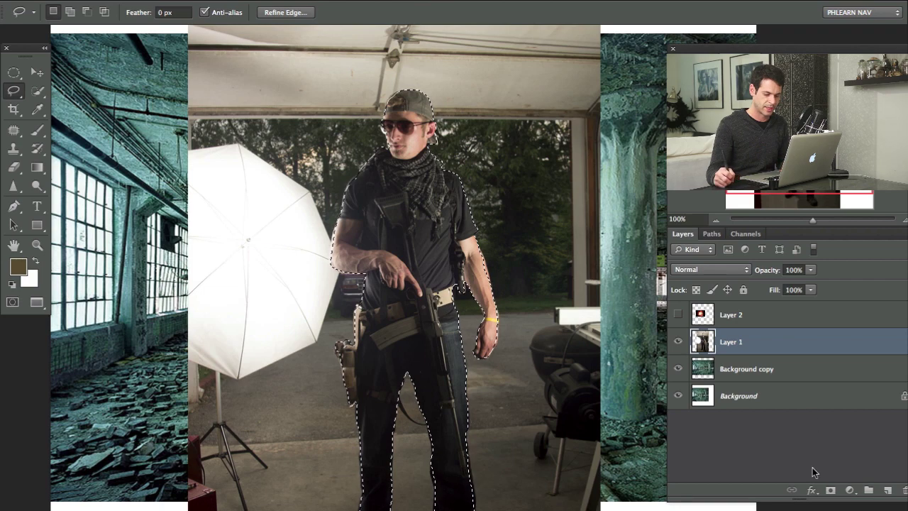
click(830, 490)
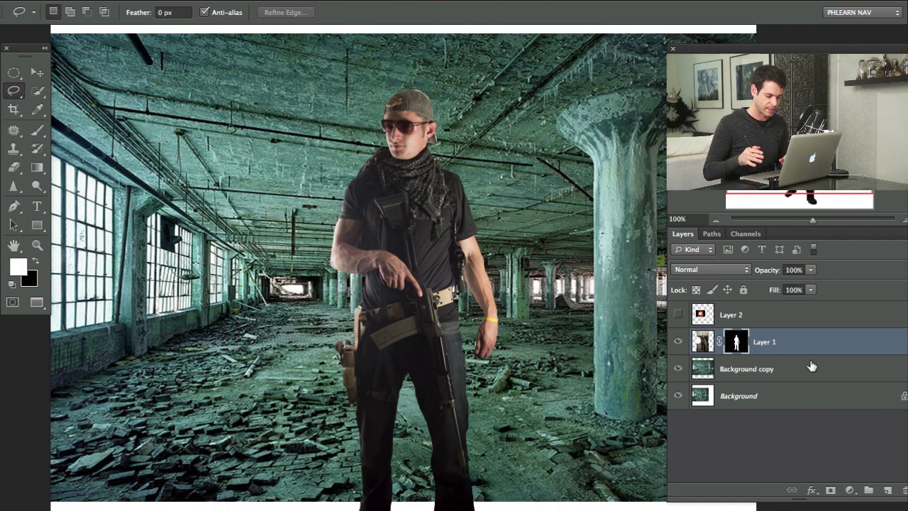
key(ctrl+minus)
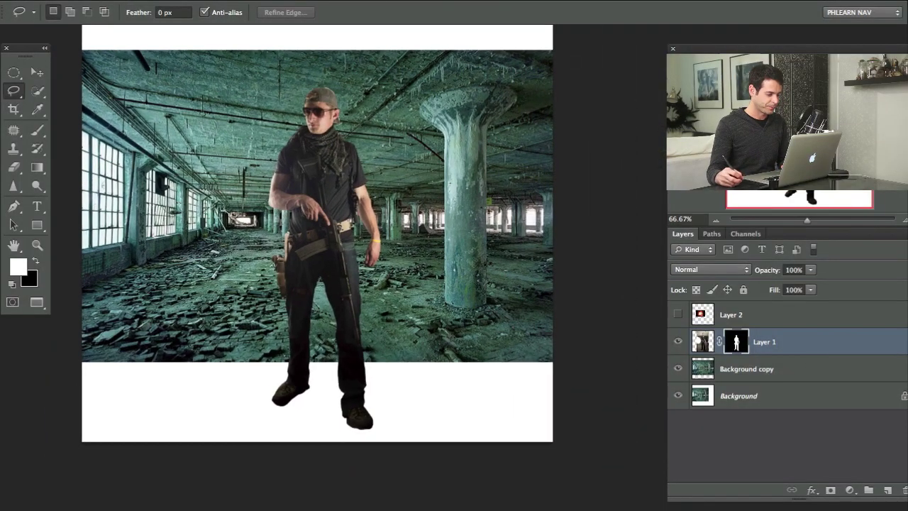
Step: Crop the canvas to remove the white bands above and below the warehouse photo
drag(330, 222, 354, 280)
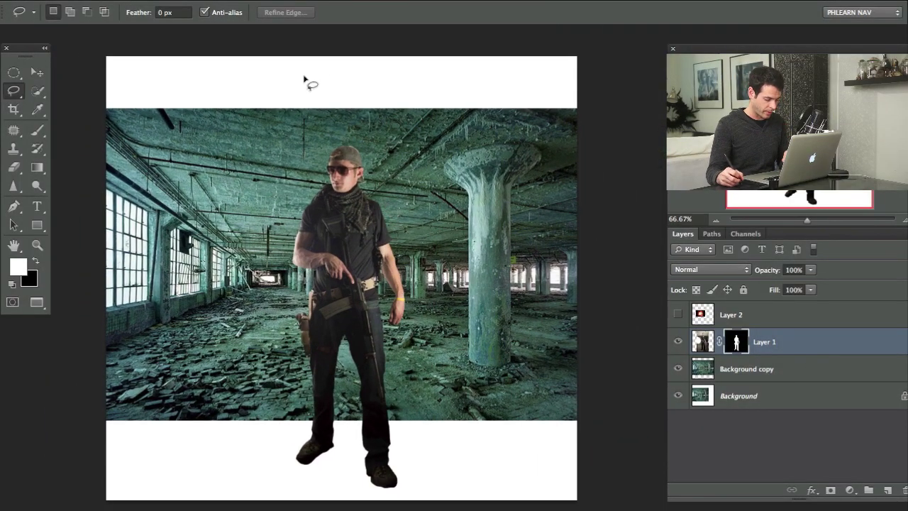
key(c)
mouse_move(340, 56)
mouse_down()
mouse_move(342, 162)
mouse_move(341, 129)
mouse_up()
drag(348, 507, 348, 471)
key(Return)
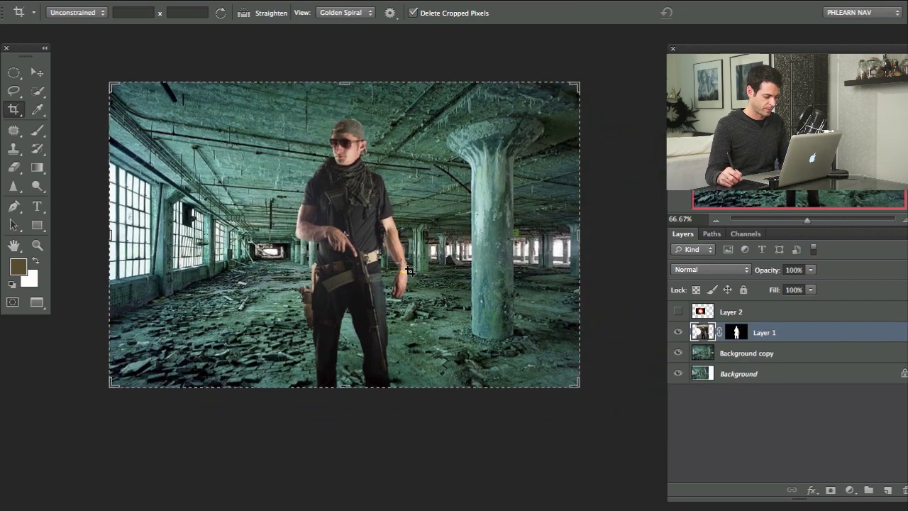
Step: Move the masked man on Layer 1 toward the large pillar, scale him up slightly, and reposition him
key(v)
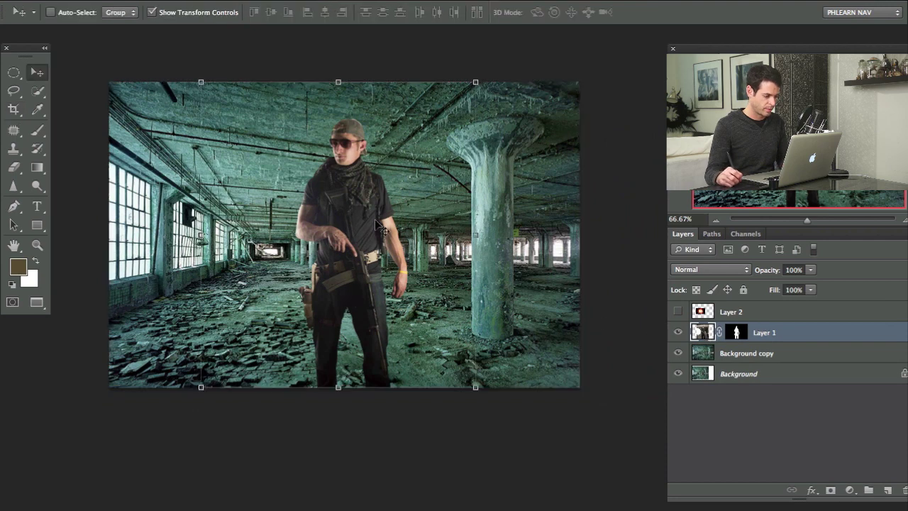
drag(423, 234, 476, 239)
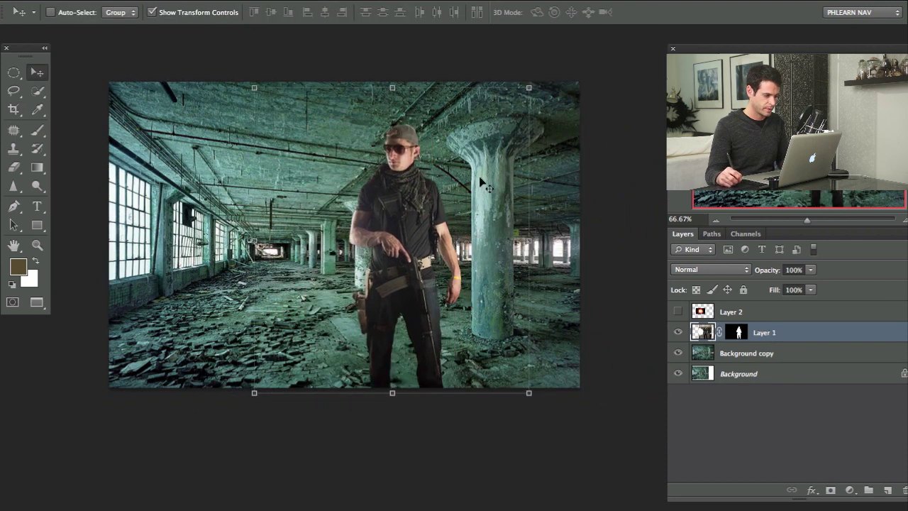
drag(527, 87, 529, 113)
drag(433, 325, 449, 305)
key(Return)
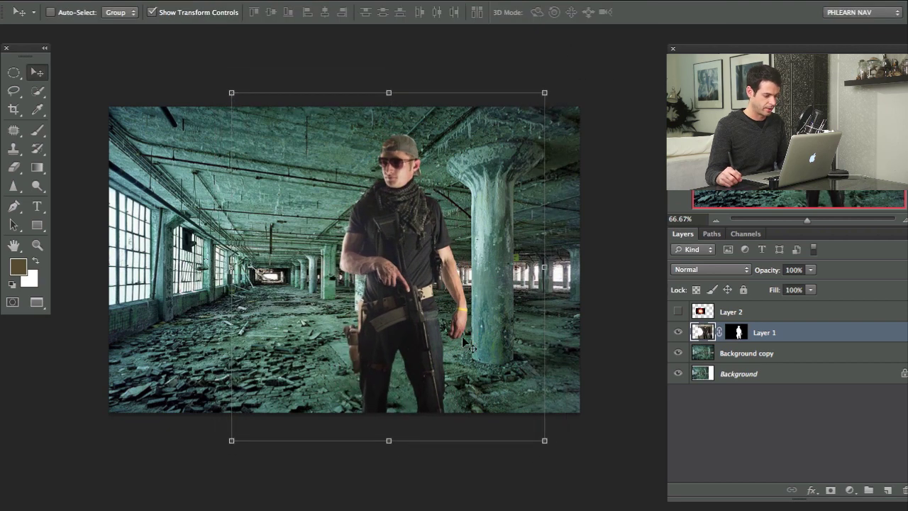
mouse_move(450, 342)
mouse_down()
mouse_move(458, 336)
mouse_move(444, 322)
mouse_move(456, 339)
mouse_move(461, 329)
mouse_move(454, 365)
mouse_move(453, 319)
mouse_move(452, 326)
mouse_up()
key(space)
click(730, 355)
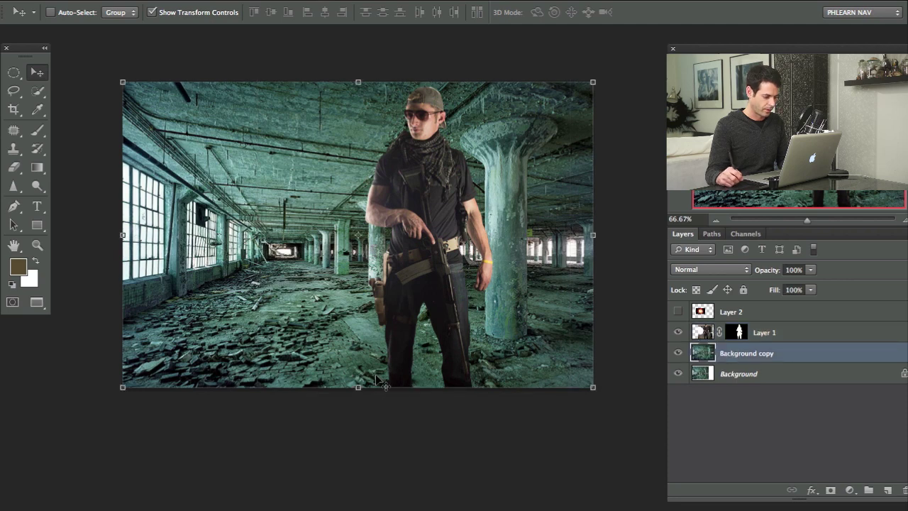
key(ctrl+t)
drag(360, 387, 361, 409)
mouse_move(365, 390)
mouse_down()
mouse_move(365, 373)
mouse_move(364, 391)
mouse_up()
key(Escape)
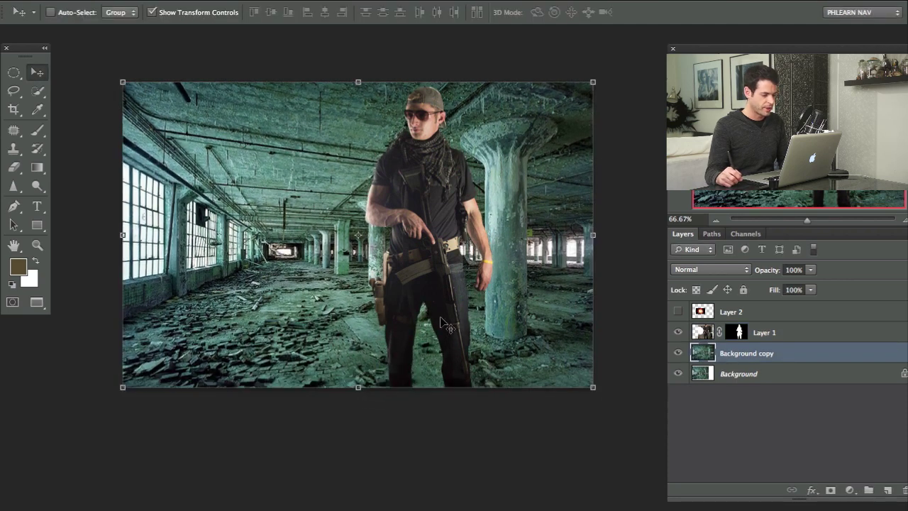
Step: Select Layer 1 again and shift the man slightly lower in the frame, leaving more ceiling above his cap
click(779, 339)
drag(474, 324, 495, 350)
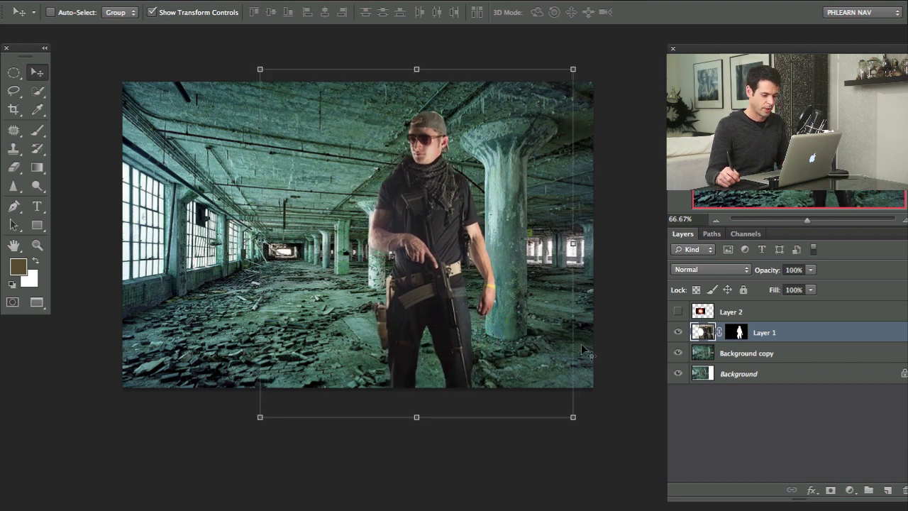
Step: Show the explosion on Layer 2, enlarge it, and position it between the windows and the man
click(677, 312)
click(743, 315)
drag(404, 305, 466, 345)
key(Return)
drag(405, 319, 388, 318)
Step: Set Layer 2's blend mode to Screen and shift the explosion closer to the warehouse windows
click(709, 270)
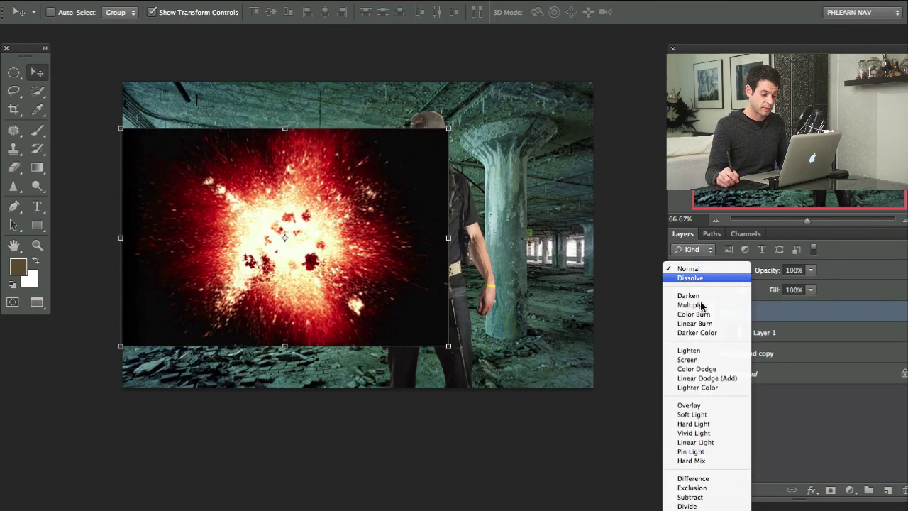
click(692, 359)
drag(387, 302, 362, 294)
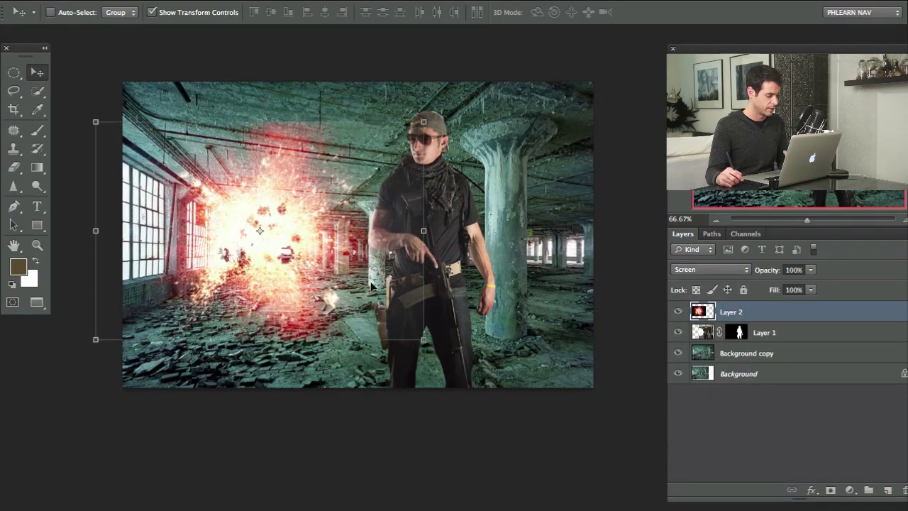
Step: With Layer 1's mask temporarily disabled, align the explosion with the studio umbrella's light and scale it to 111.39%
click(678, 312)
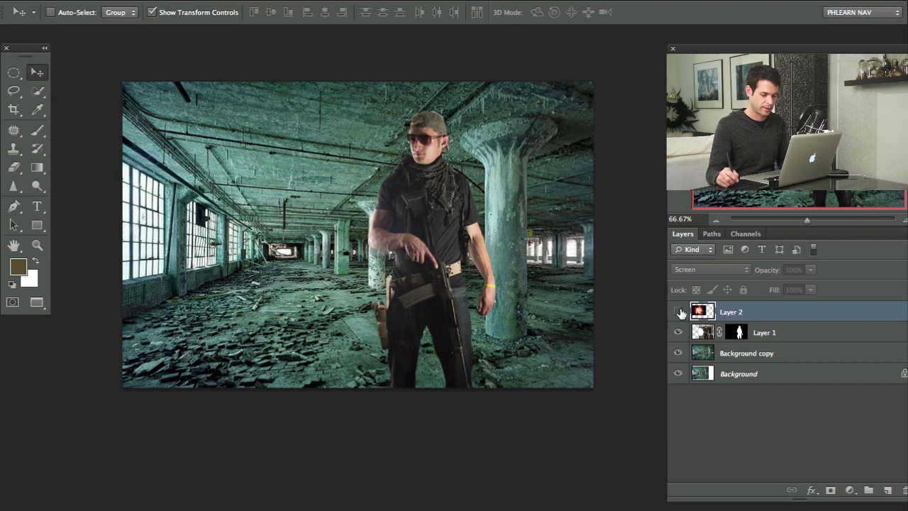
shift+click(735, 333)
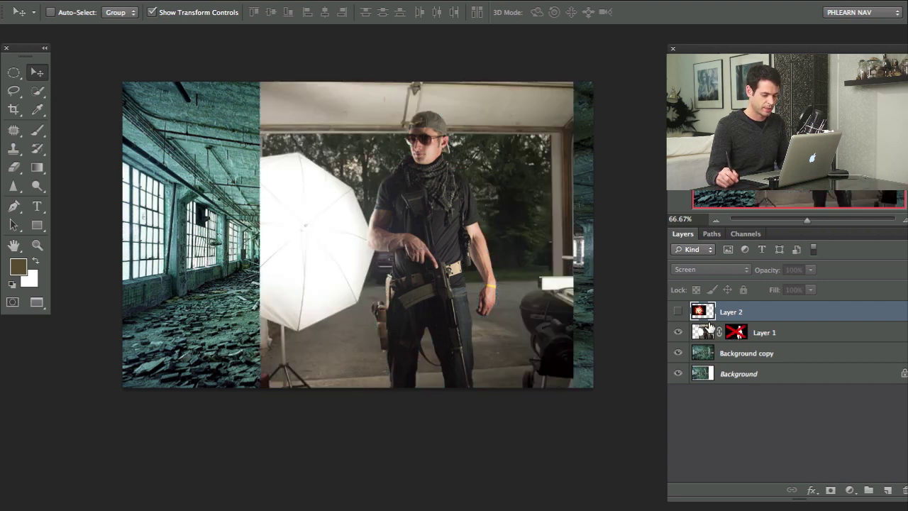
click(678, 312)
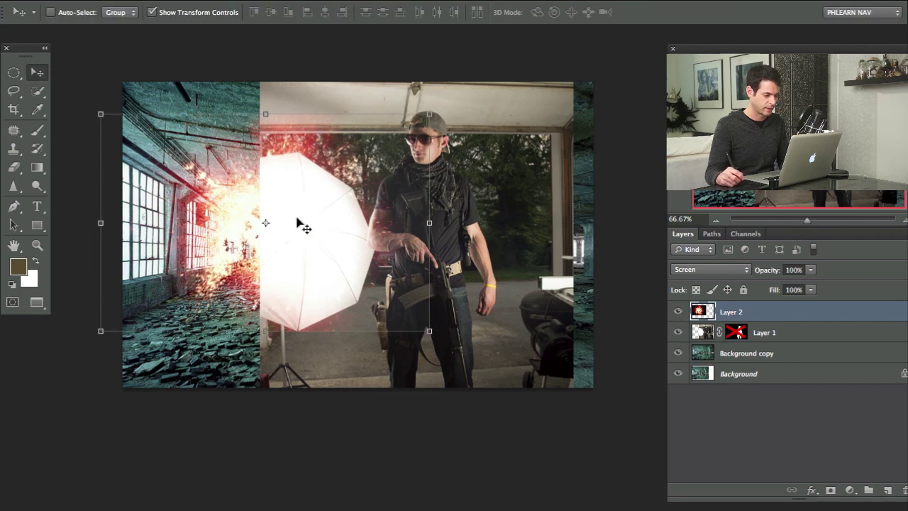
drag(331, 281, 350, 284)
drag(448, 334, 468, 348)
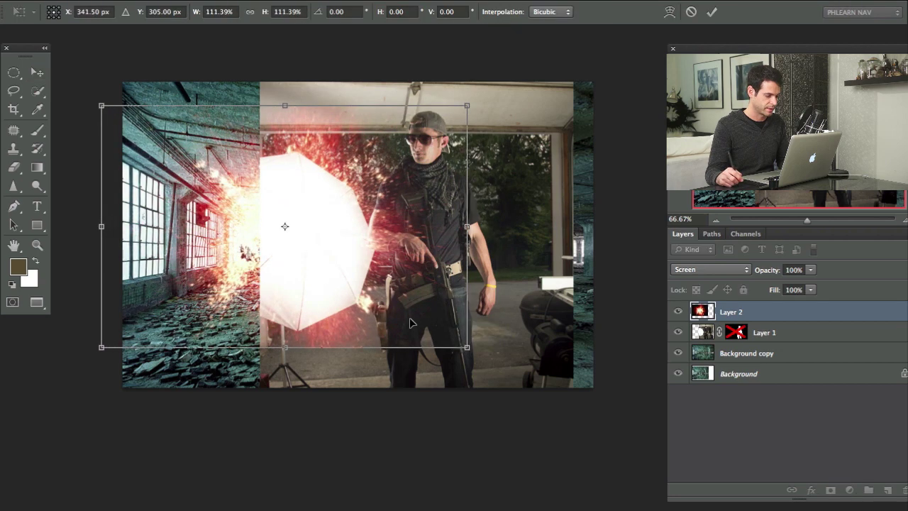
key(Return)
drag(422, 312, 402, 313)
shift+click(736, 333)
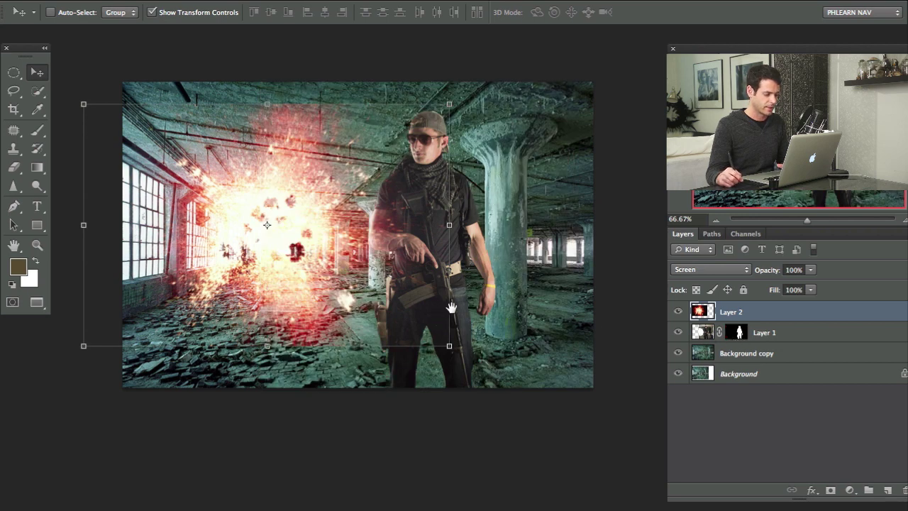
Step: Crop a narrow strip off the right side of the composite, beyond the large pillar
drag(451, 307, 474, 314)
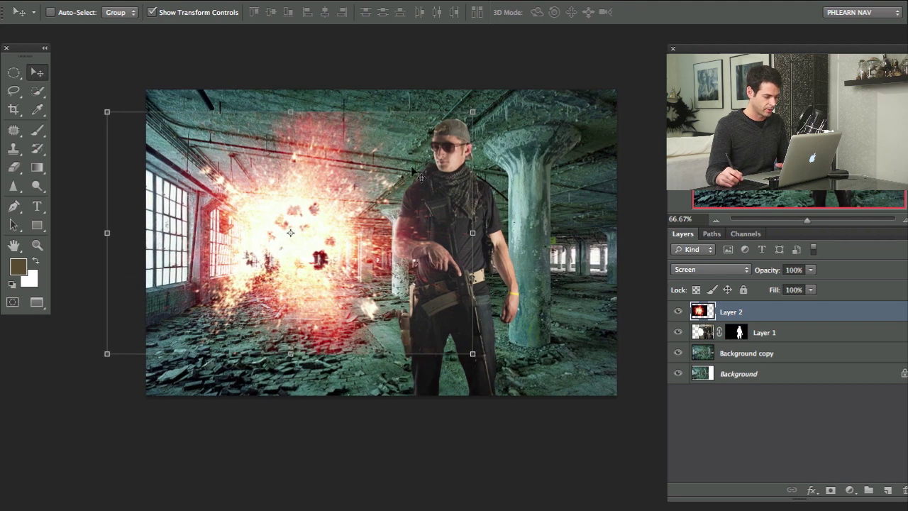
key(c)
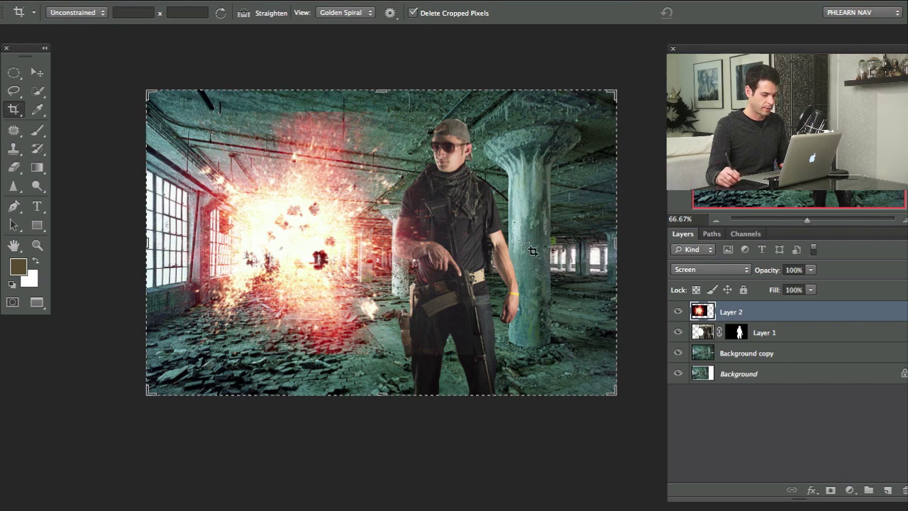
drag(617, 254, 588, 250)
key(Return)
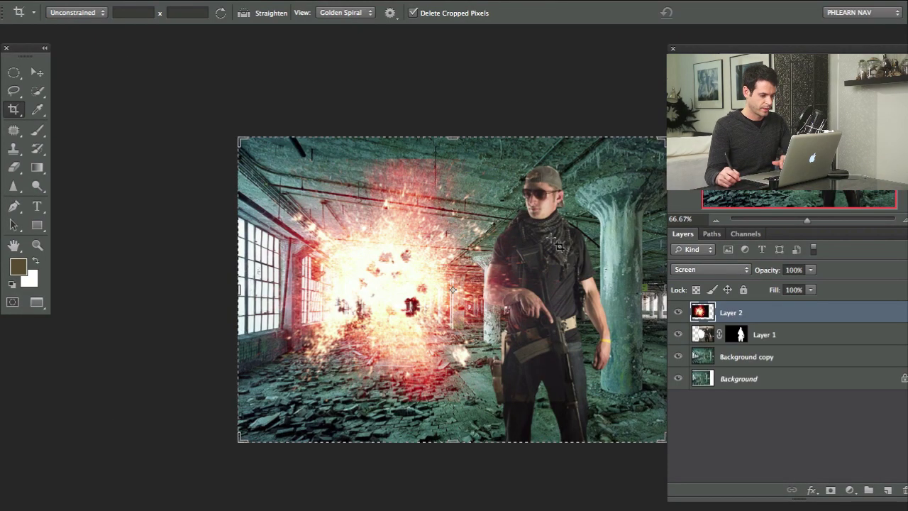
drag(497, 292, 473, 274)
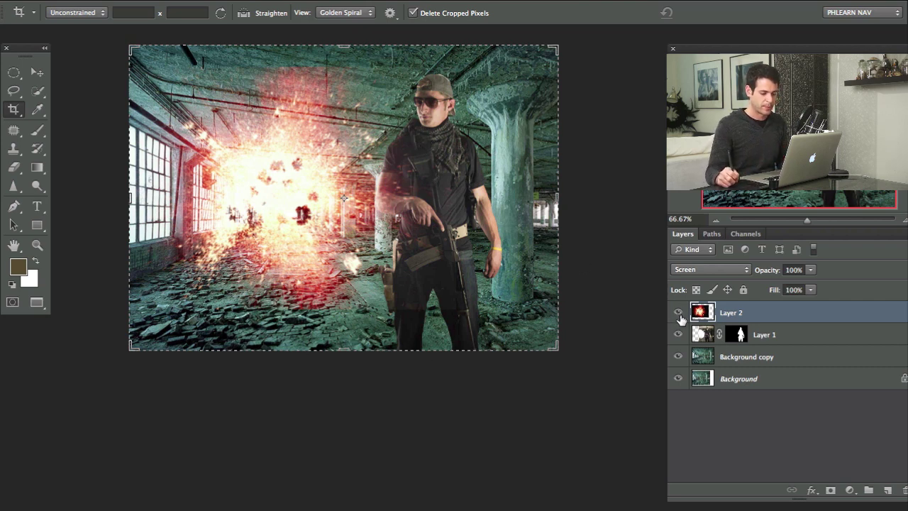
Step: Hide Layer 2 and compare the man on Layer 1 with his mask disabled and enabled
drag(680, 320, 680, 330)
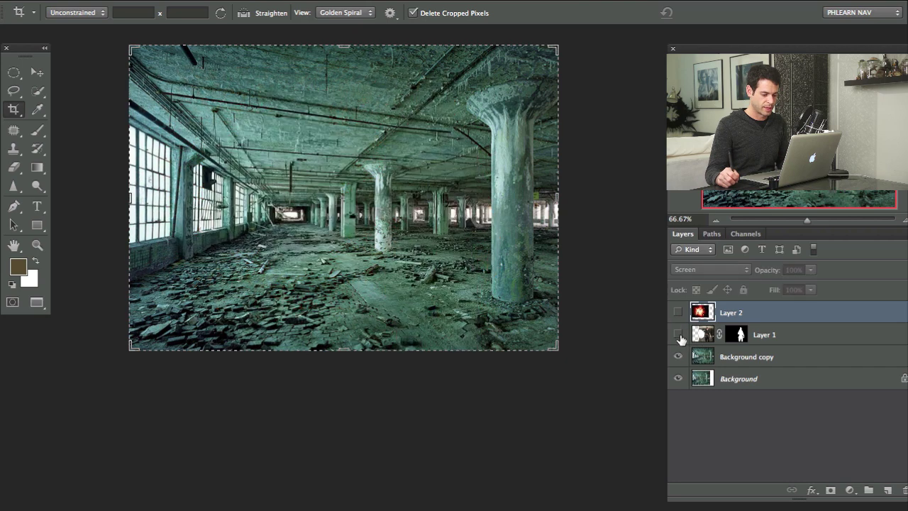
click(679, 334)
shift+click(701, 341)
click(736, 341)
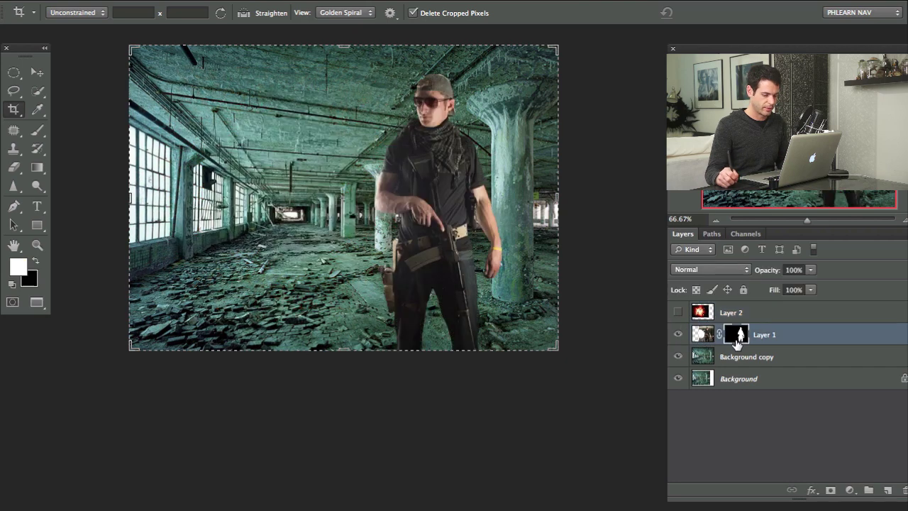
shift+click(738, 335)
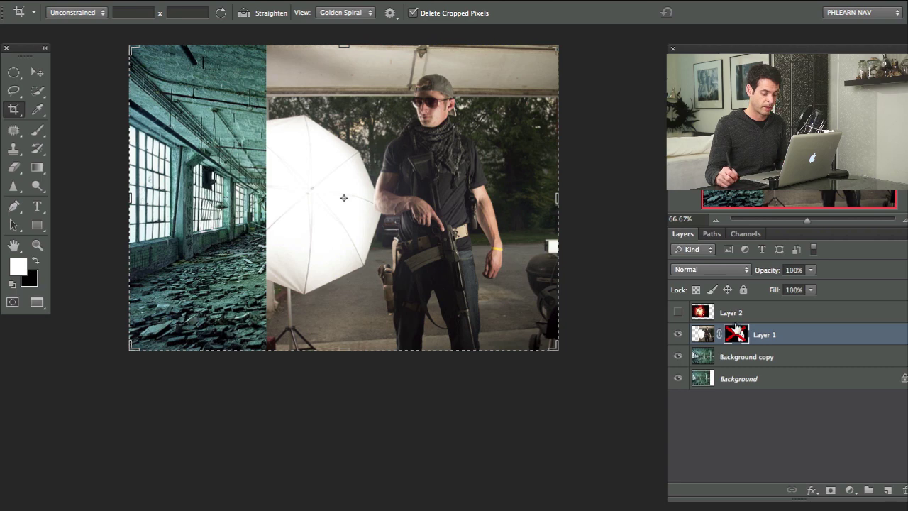
shift+click(737, 336)
Step: Add a Curves adjustment layer above Background copy and clip it to that layer
click(763, 365)
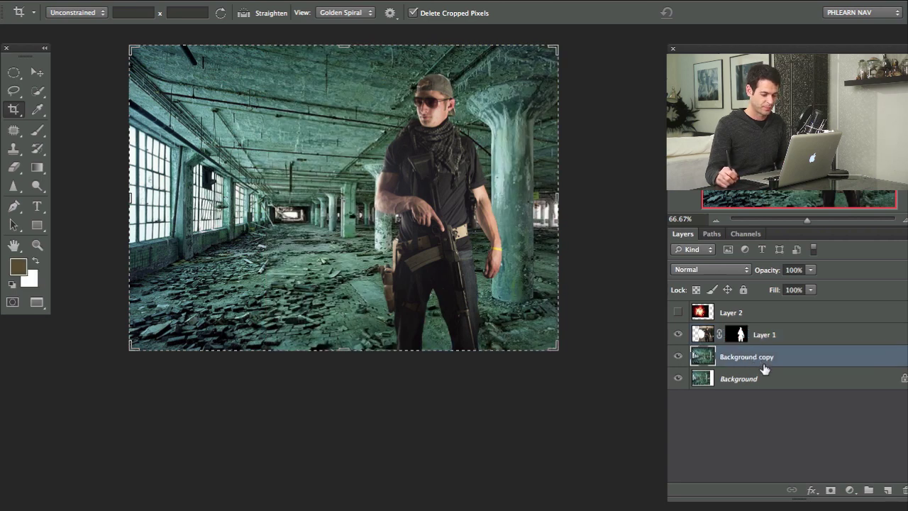
click(850, 490)
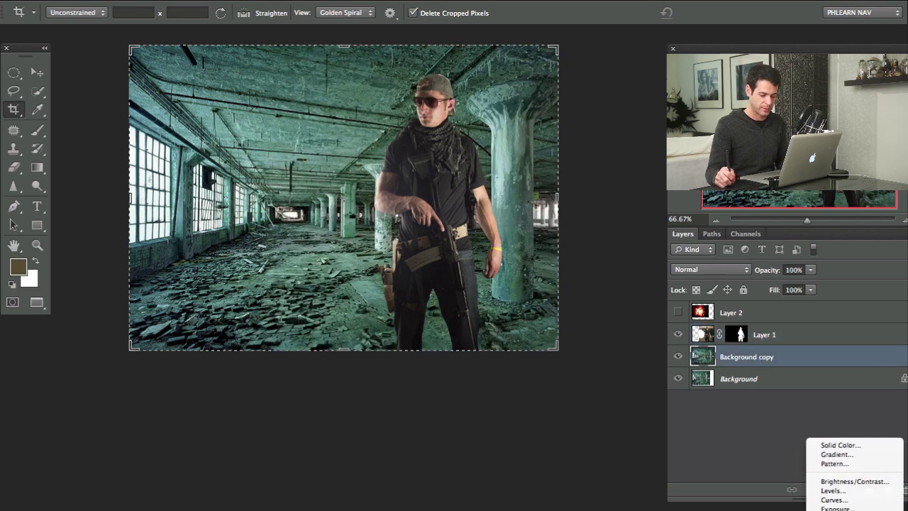
click(834, 471)
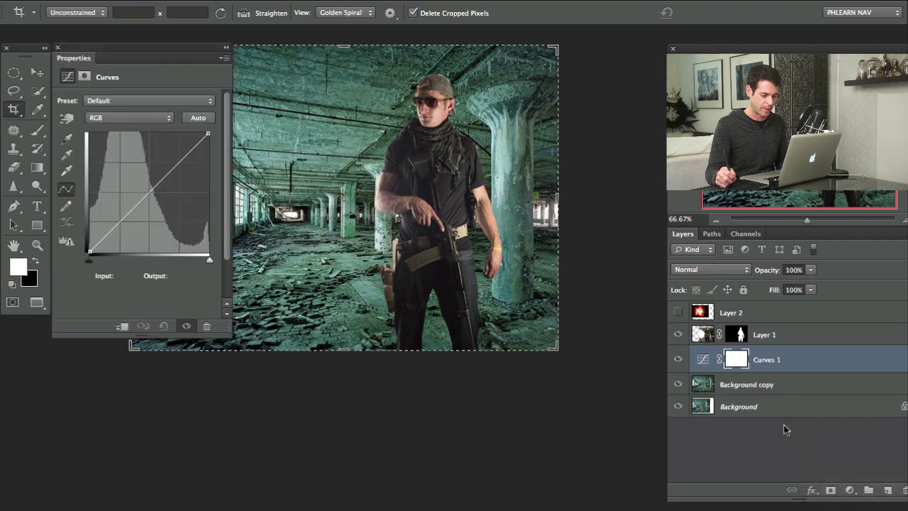
alt+click(749, 365)
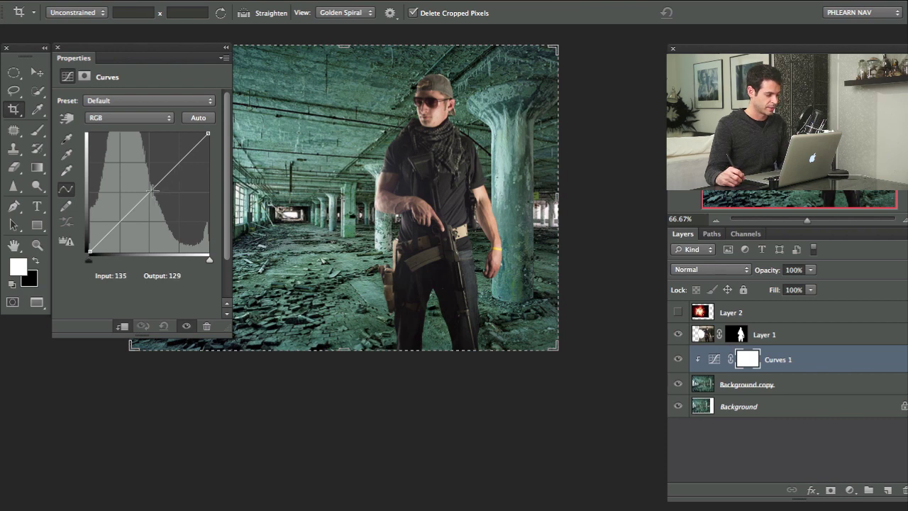
Step: Darken the warehouse by pulling the RGB curve's middle down to Input 137, Output 91, and check it with Layer 1 toggled
drag(152, 191, 153, 209)
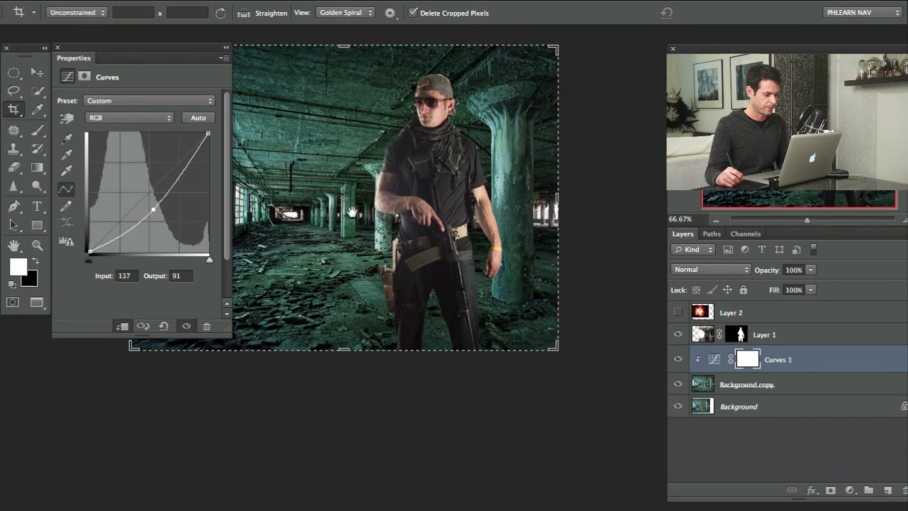
drag(353, 211, 429, 225)
drag(152, 58, 118, 54)
click(677, 334)
click(677, 336)
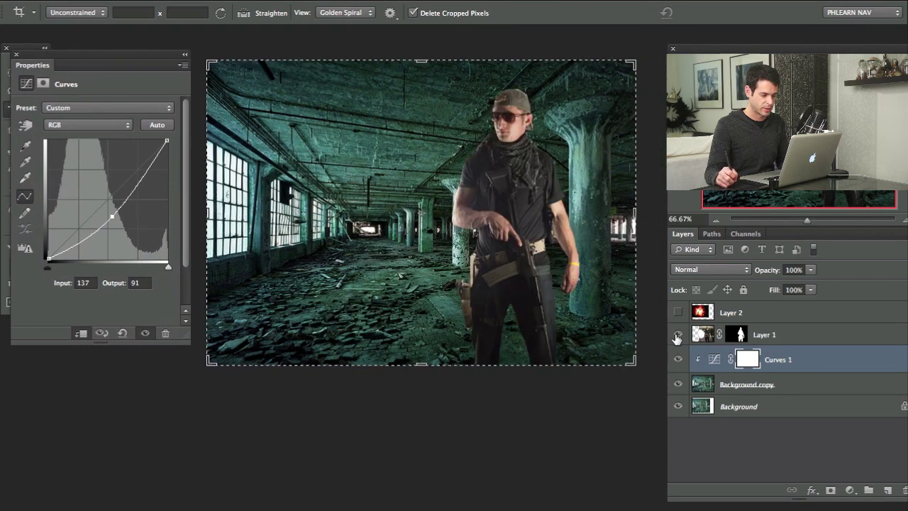
Step: Examine the man's dark clothing and arms up close with the Layer 1 mask disabled and enabled
key(super+plus)
key(super+plus)
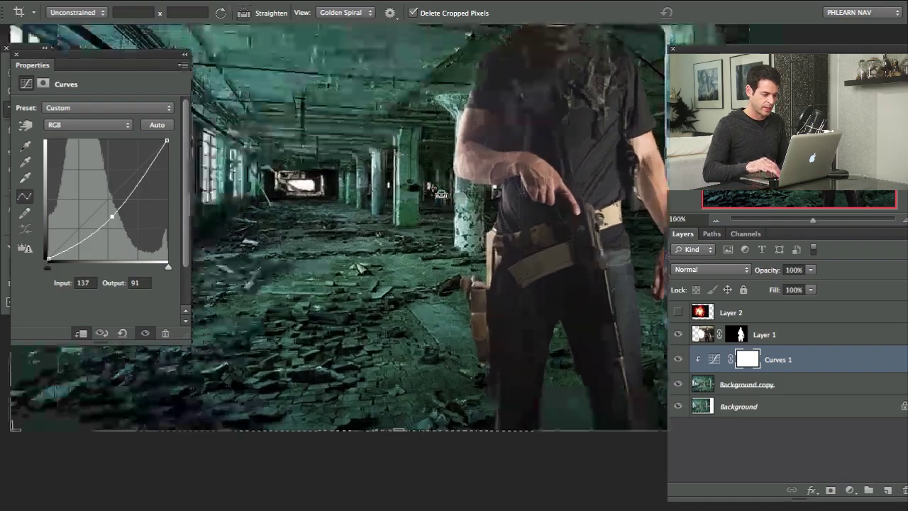
drag(501, 177, 389, 225)
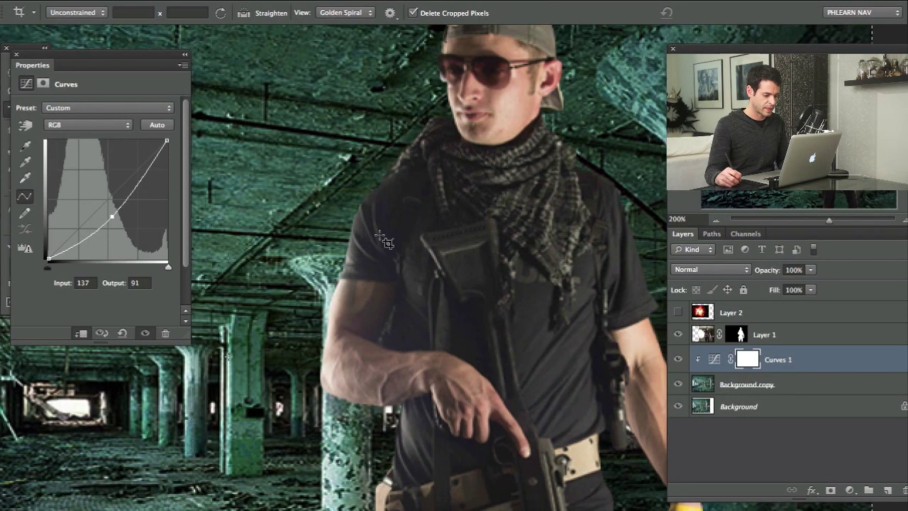
shift+click(738, 334)
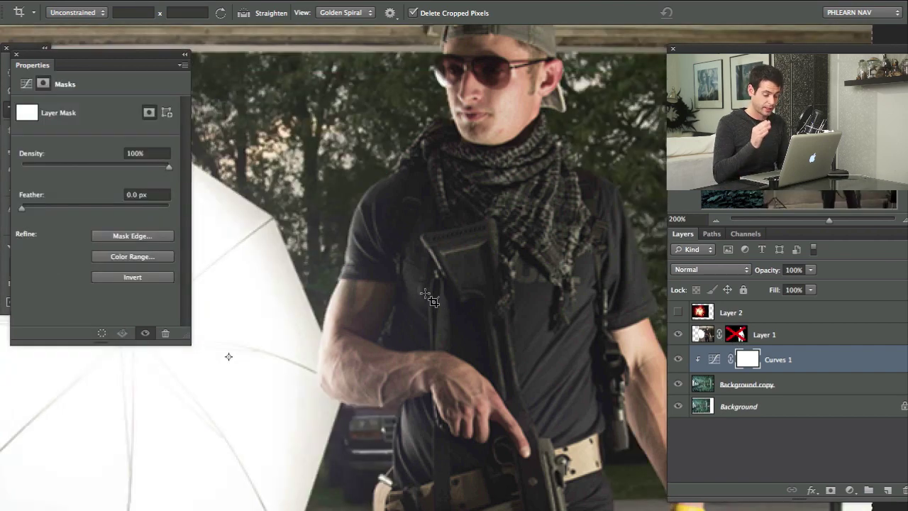
shift+click(735, 336)
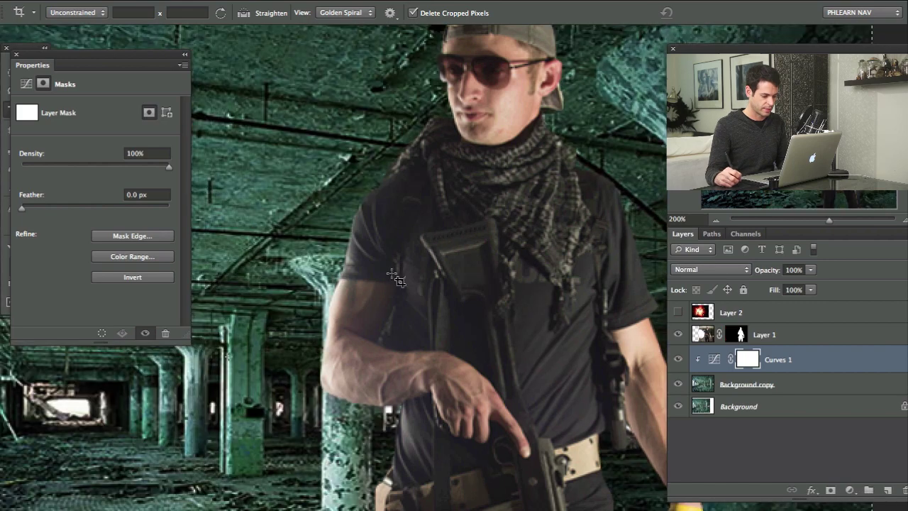
drag(425, 379, 392, 343)
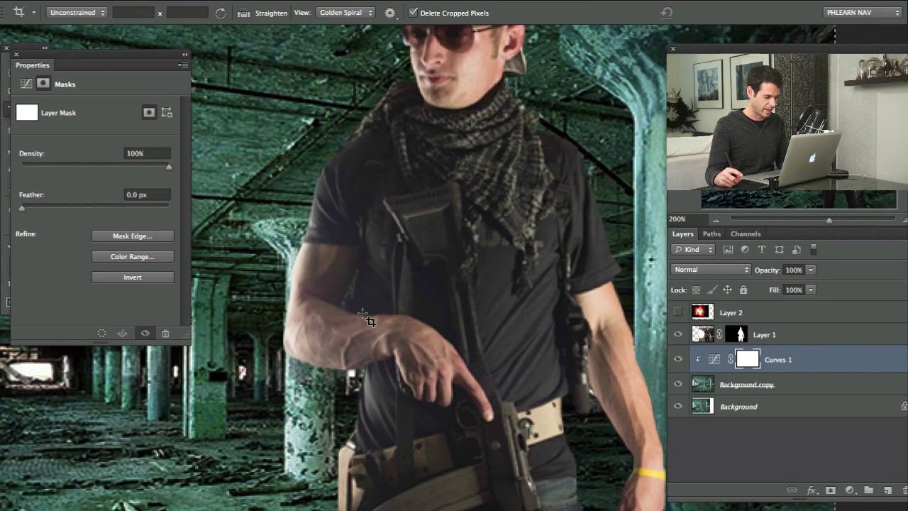
shift+click(736, 338)
shift+click(733, 341)
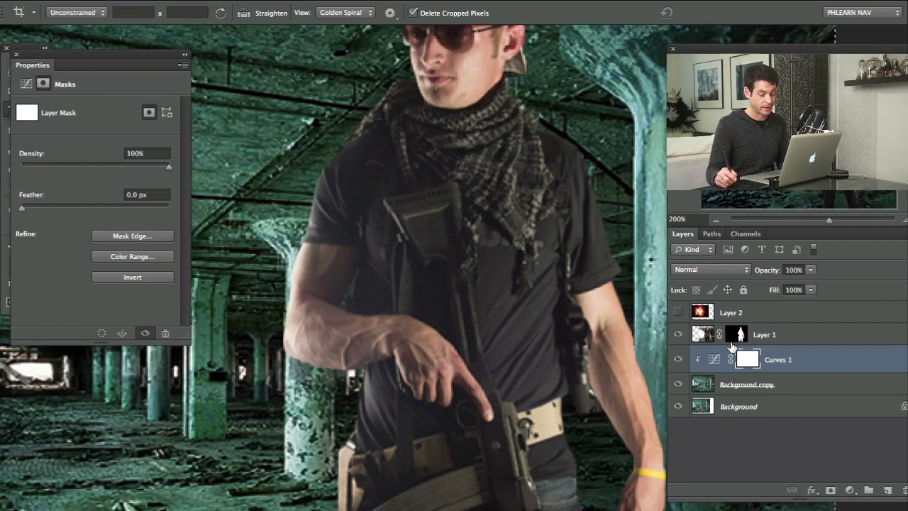
shift+click(736, 340)
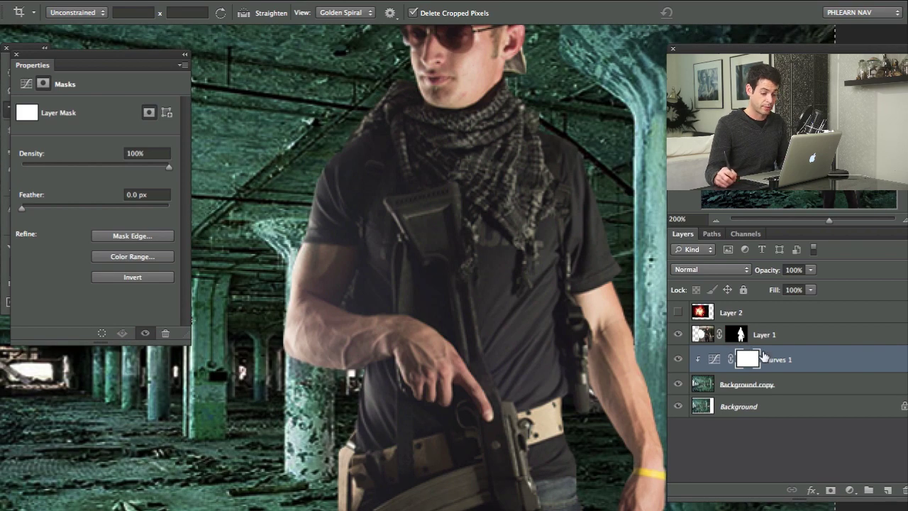
Step: Add a Curves adjustment clipped to Layer 1 and darken the man by setting the RGB curve's midpoint to Input 134, Output 114
click(789, 339)
click(849, 491)
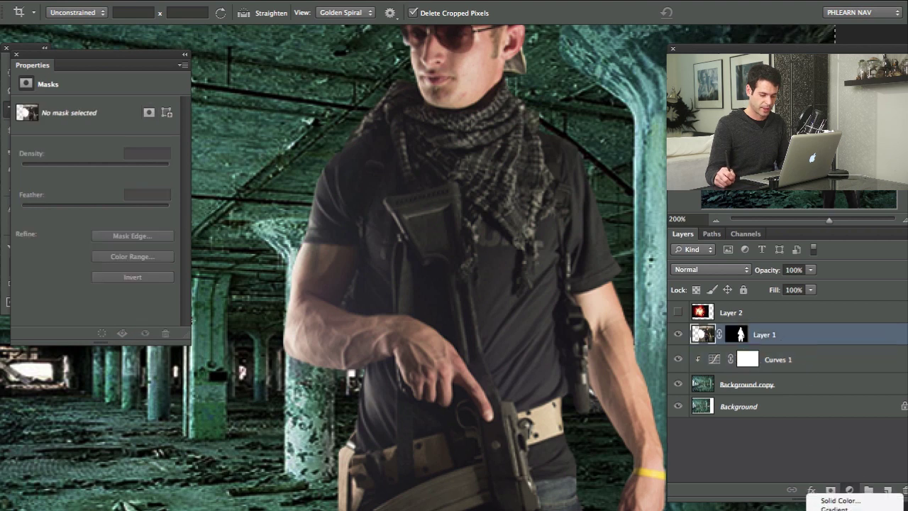
click(863, 461)
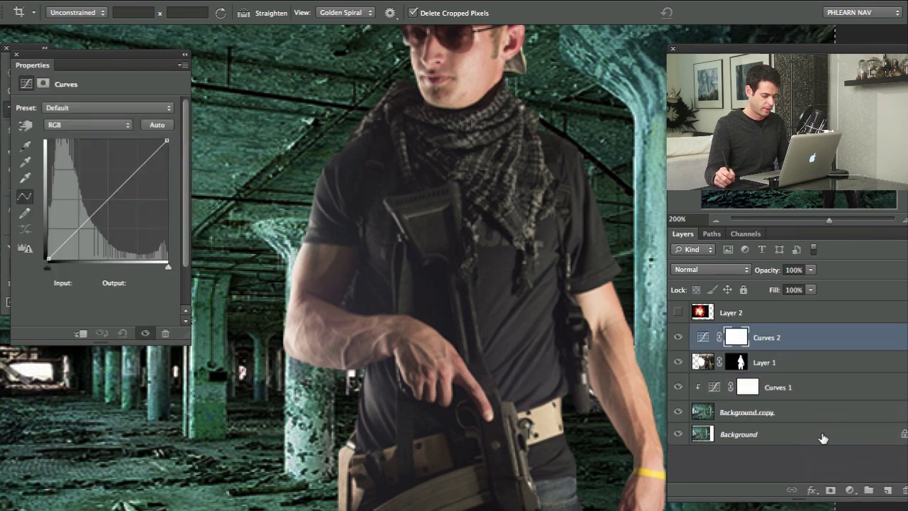
alt+click(727, 365)
drag(111, 199, 111, 205)
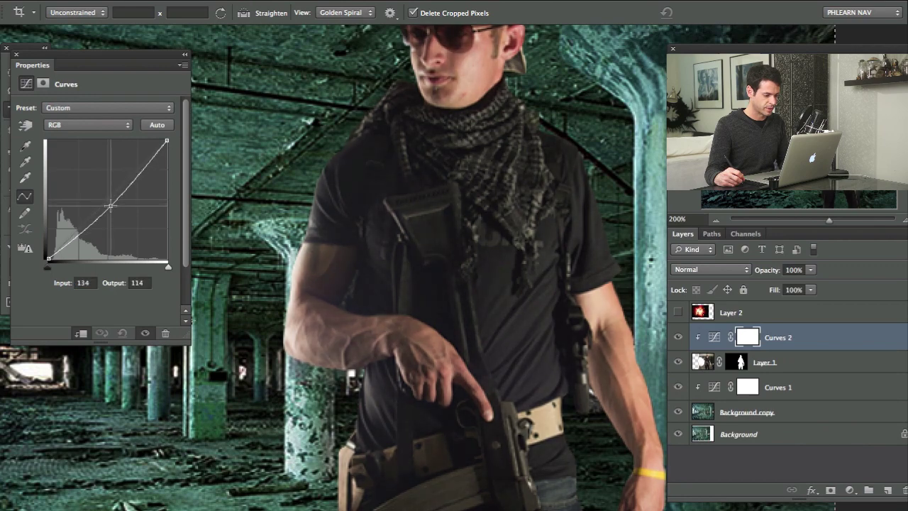
key(super+0)
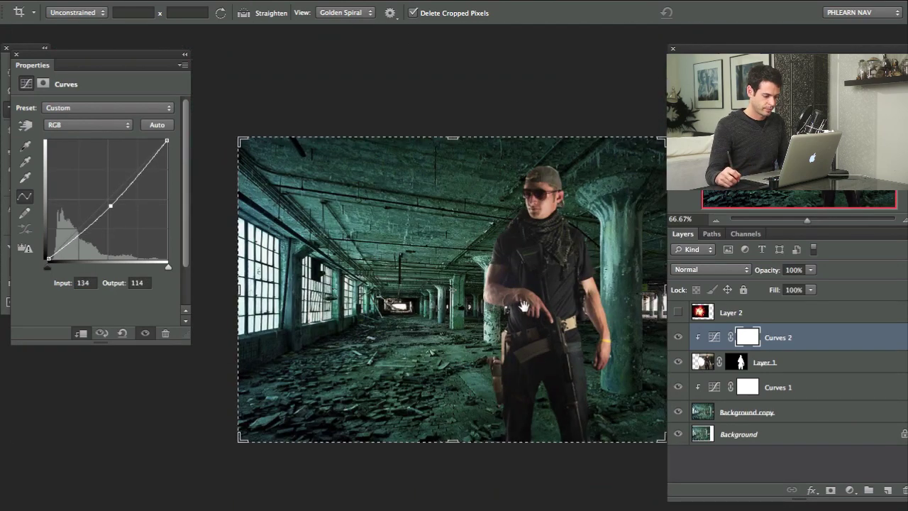
drag(546, 301, 498, 270)
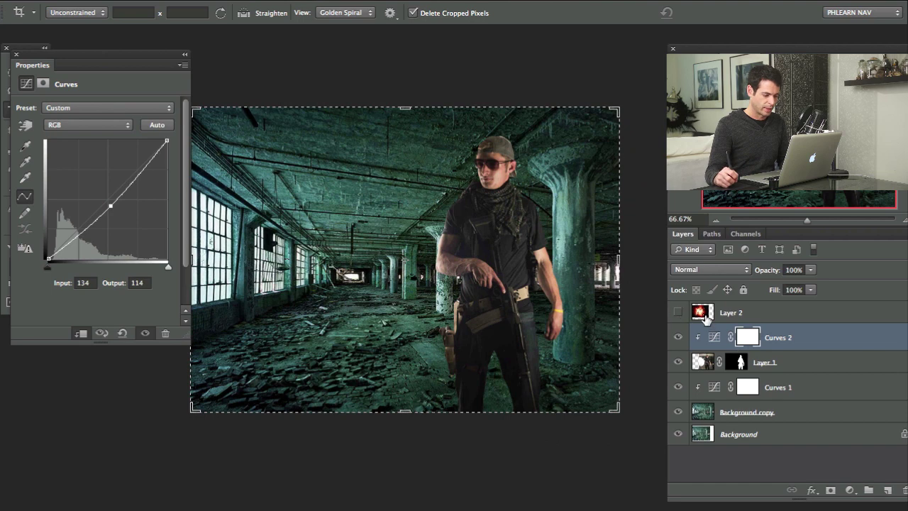
Step: Show Layer 2, add a white layer mask to it, and ready a black brush at 30% flow
click(677, 312)
click(784, 317)
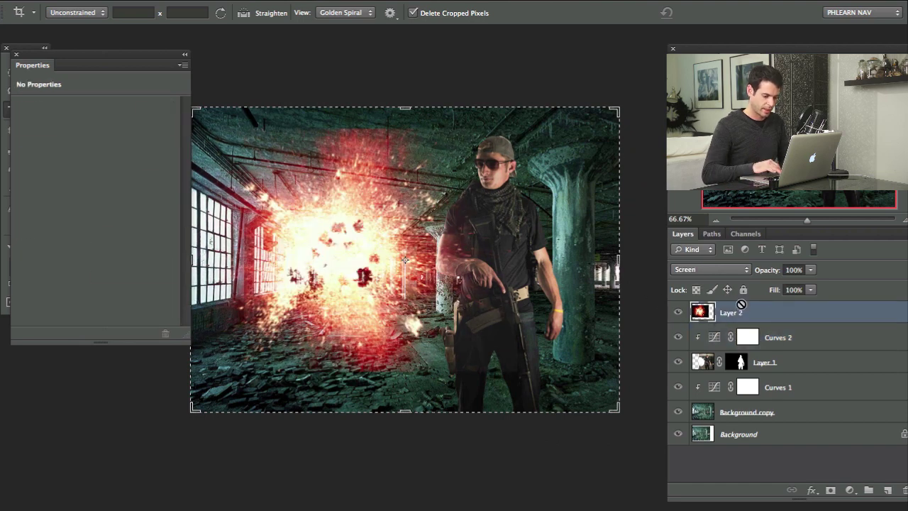
key(super+shift+m)
key(b)
mouse_move(124, 54)
mouse_down()
mouse_move(175, 49)
mouse_move(166, 48)
mouse_up()
key(x)
key(shift+3)
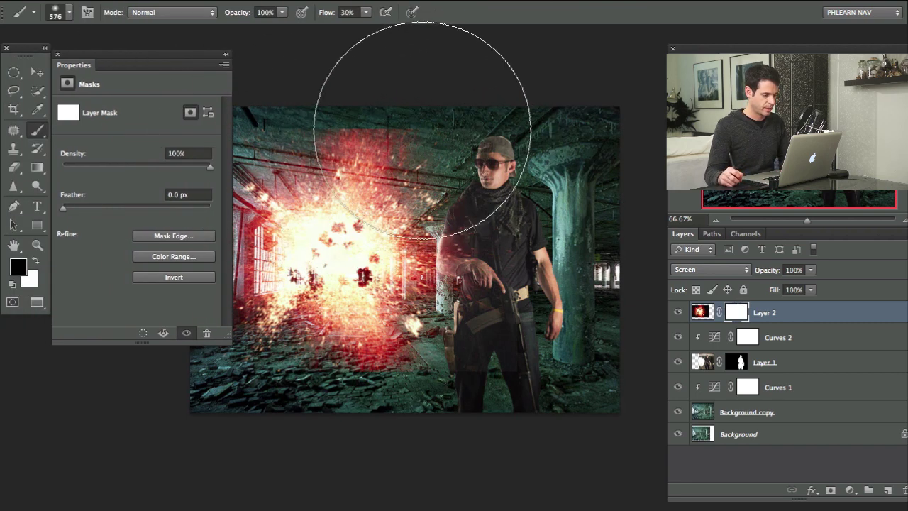
Step: Paint black on Layer 2's mask with a 162 px brush to fade the outer edges of the explosion
drag(422, 130, 364, 130)
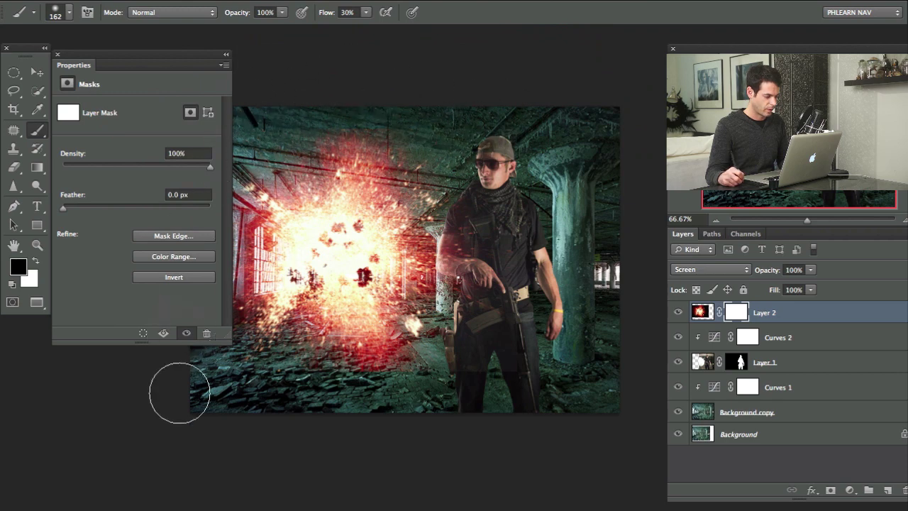
mouse_move(180, 393)
mouse_down()
mouse_move(227, 369)
mouse_move(272, 384)
mouse_move(304, 417)
mouse_move(344, 384)
mouse_move(369, 397)
mouse_move(438, 381)
mouse_move(475, 341)
mouse_move(478, 278)
mouse_move(508, 367)
mouse_move(420, 369)
mouse_move(472, 414)
mouse_move(383, 352)
mouse_up()
key(space)
mouse_move(376, 351)
mouse_down()
mouse_move(423, 349)
mouse_move(372, 344)
mouse_up()
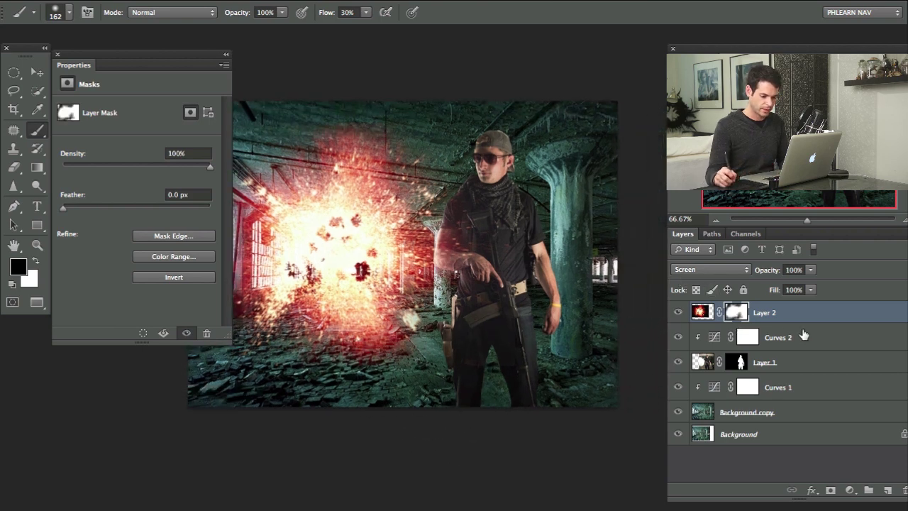
Step: Move Layer 2 directly below Layer 1 so the explosion sits behind the man
drag(816, 315, 779, 360)
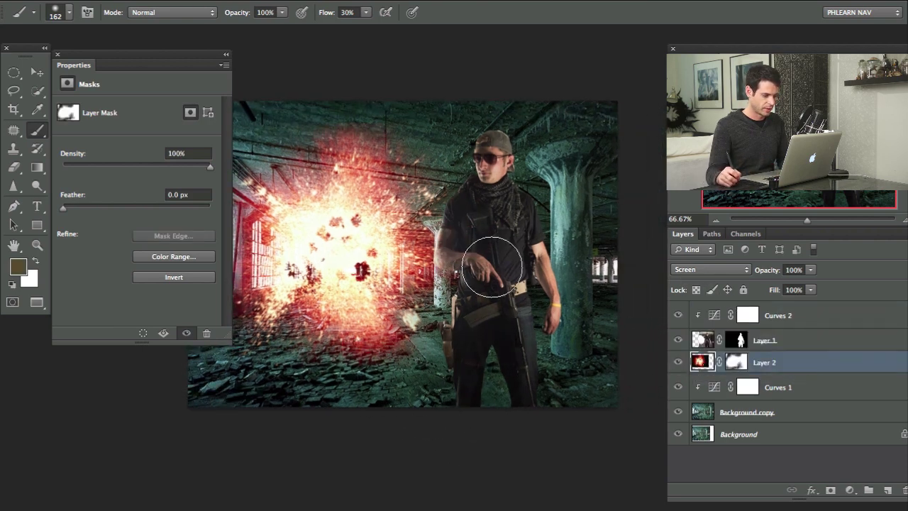
drag(418, 282, 432, 283)
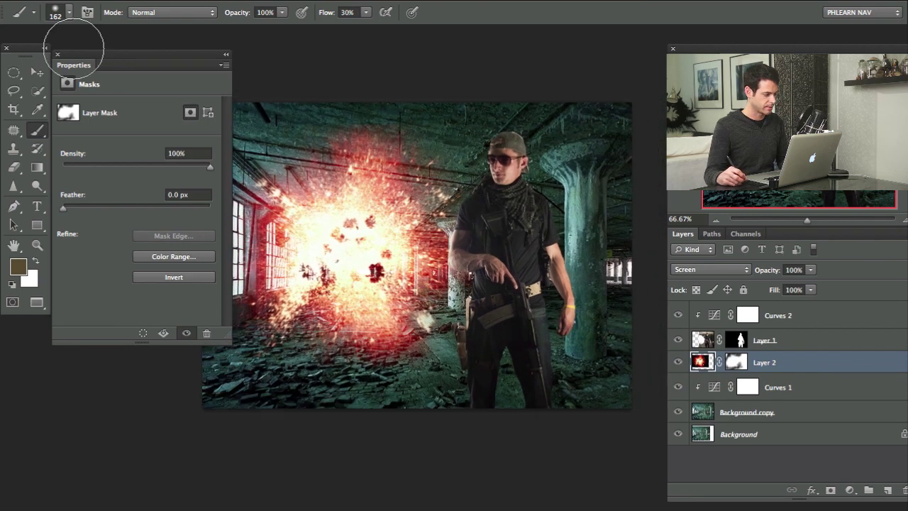
drag(103, 59, 49, 58)
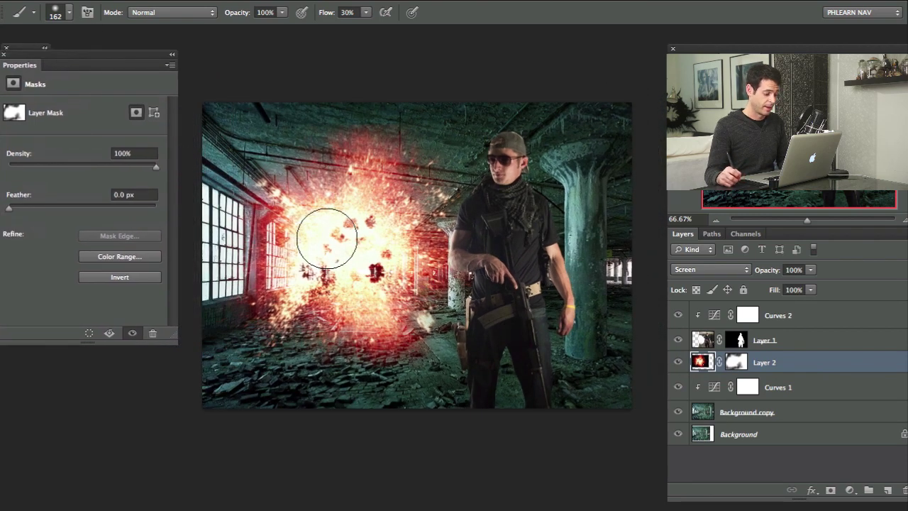
drag(408, 284, 382, 266)
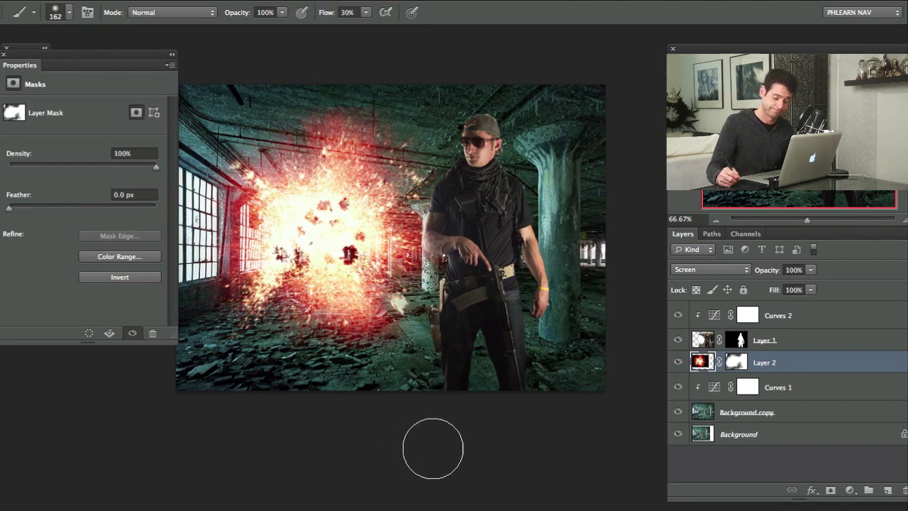
Step: Compare the scene with and without the explosion, and shift the explosion slightly left, away from the man
click(678, 362)
click(679, 363)
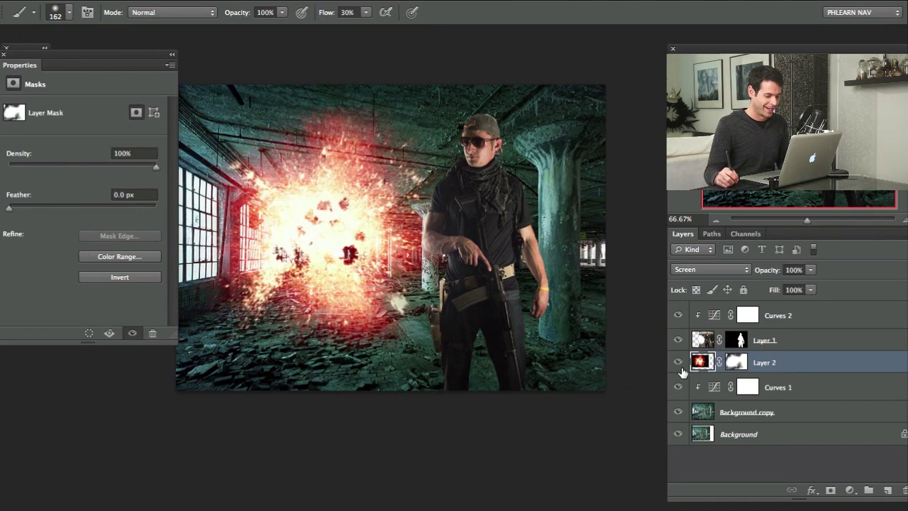
key(v)
mouse_move(440, 255)
mouse_down()
mouse_move(391, 282)
mouse_move(386, 271)
mouse_up()
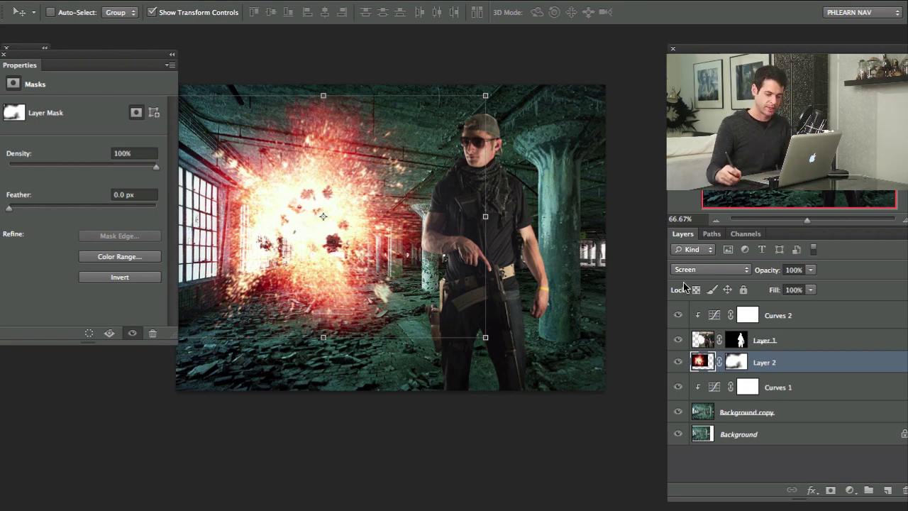
Step: Hide Layer 1 and add another clipped Curves adjustment layer directly above Curves 1
click(678, 339)
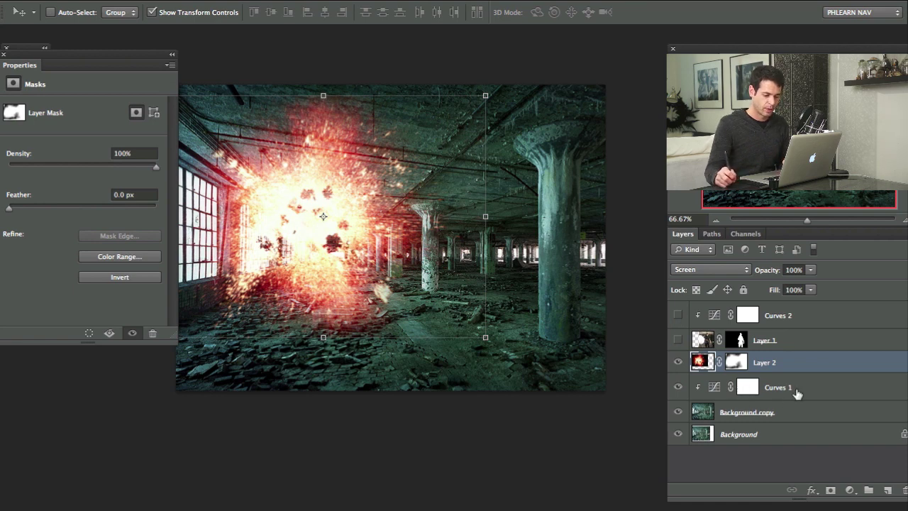
click(809, 397)
click(849, 490)
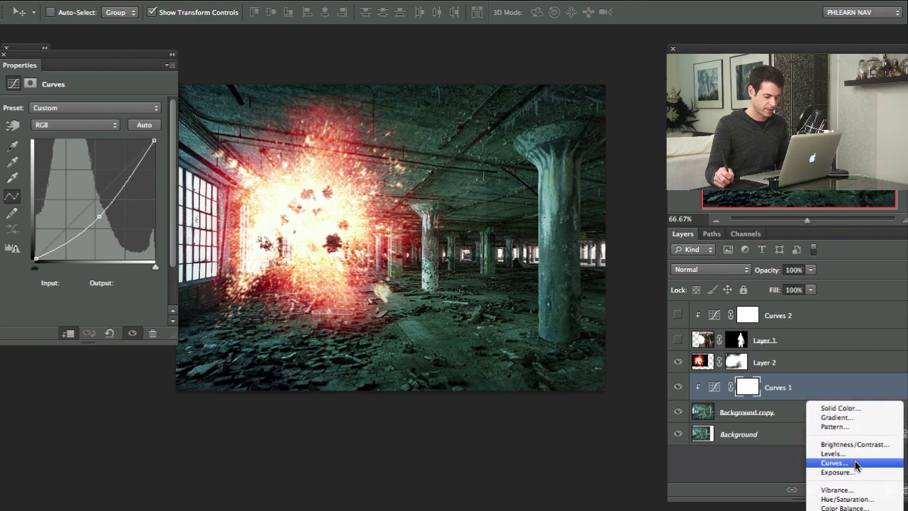
click(854, 462)
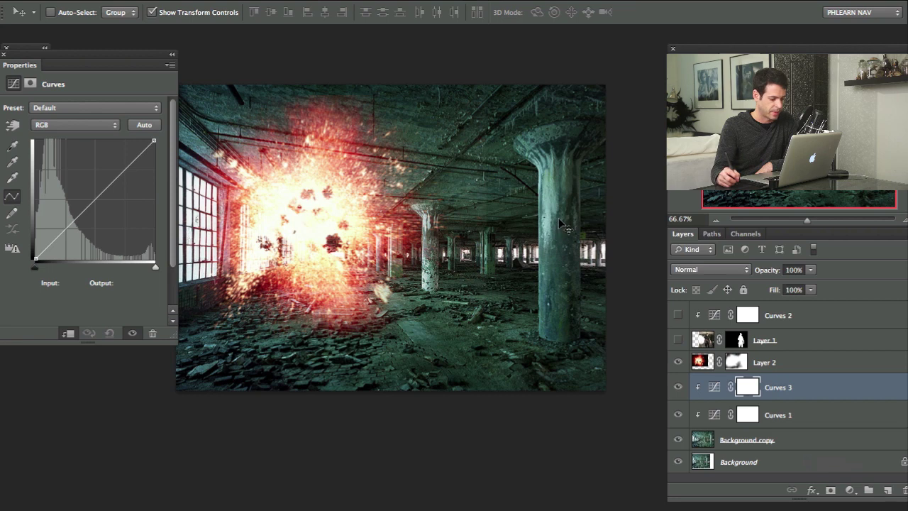
Step: Reduce green in the warehouse shadows by lowering the new Green curve to Input 31, Output 11 with on-image adjustment
click(68, 128)
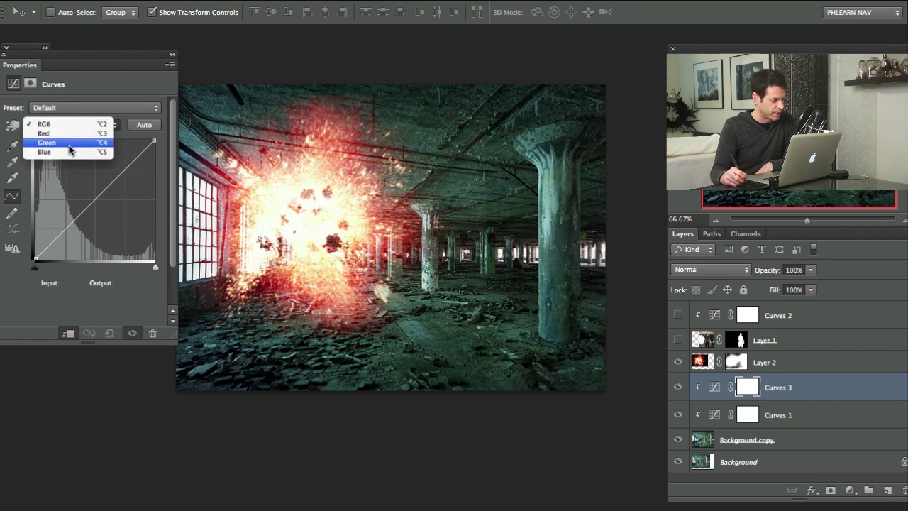
click(62, 143)
click(12, 125)
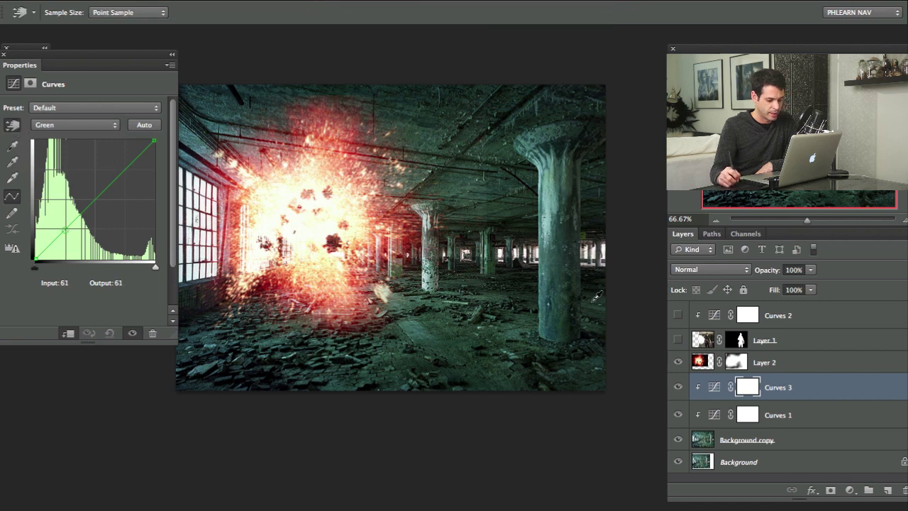
drag(597, 296, 600, 307)
Step: Reduce blue in the warehouse shadows by lowering the Blue curve to Input 41, Output 7 from the floor beside the pillar
click(64, 125)
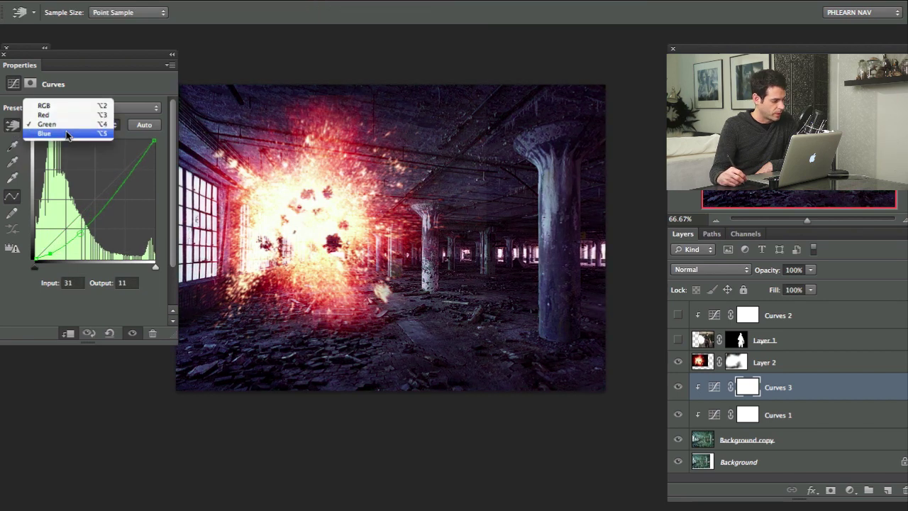
click(64, 132)
drag(591, 317, 595, 332)
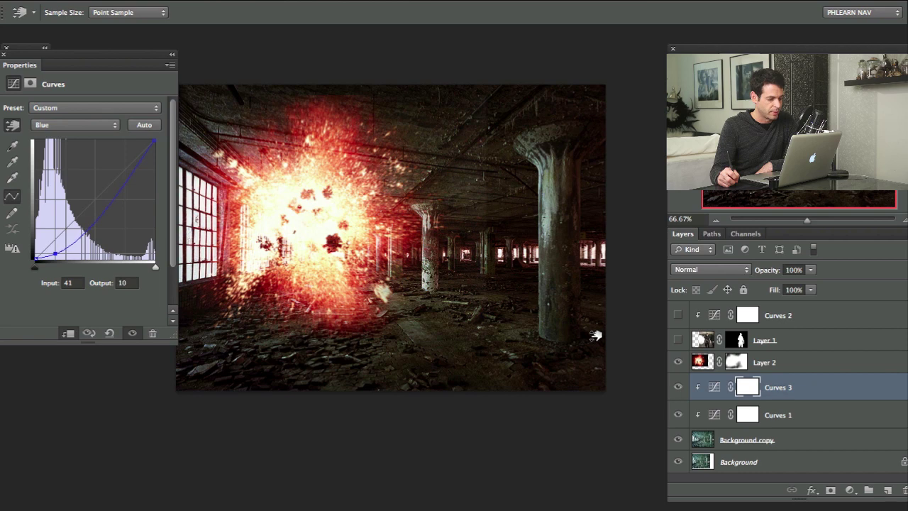
drag(594, 336, 596, 339)
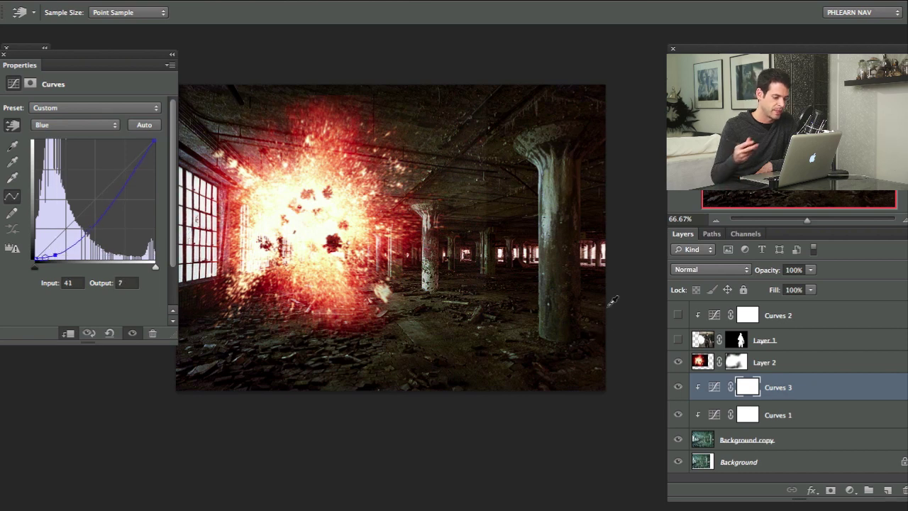
click(261, 119)
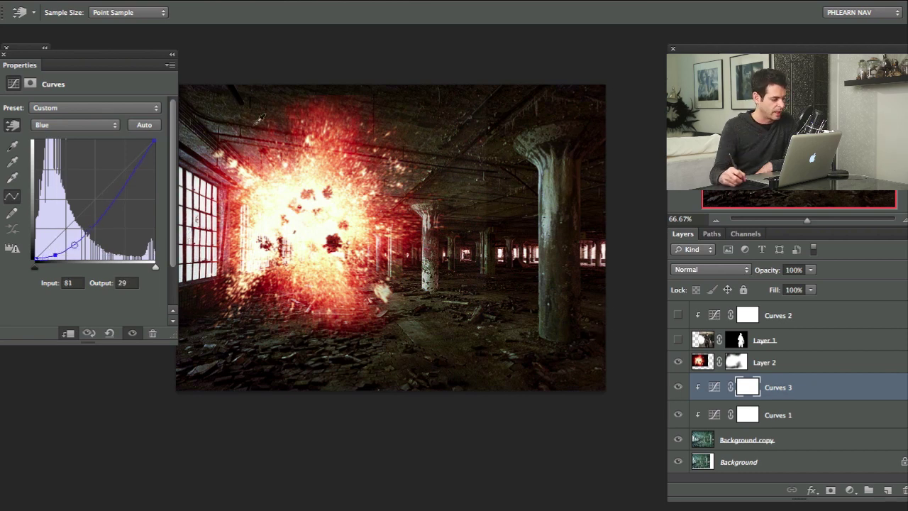
Step: Raise the Red curve from the large pillar's bright area, lower its shadows to Input 11, Output 6, and compare with Curves 3 off and on
click(94, 129)
click(100, 103)
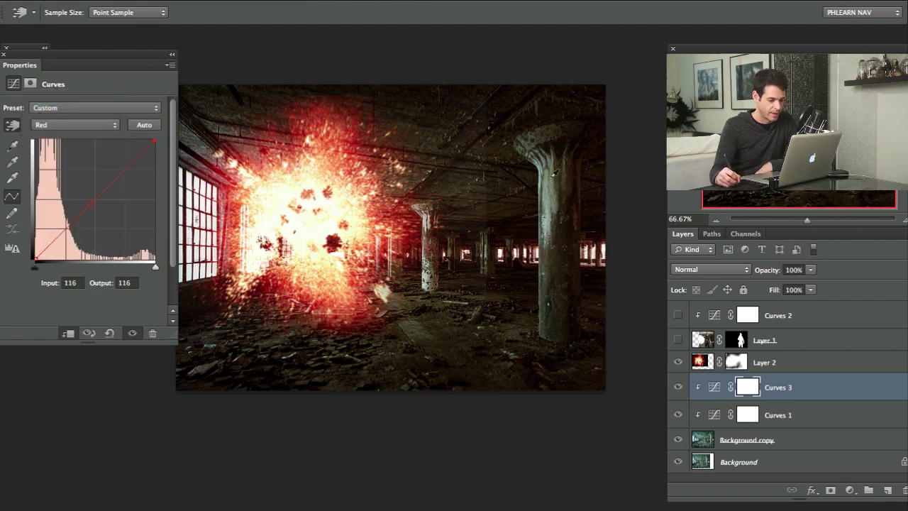
drag(554, 178, 549, 124)
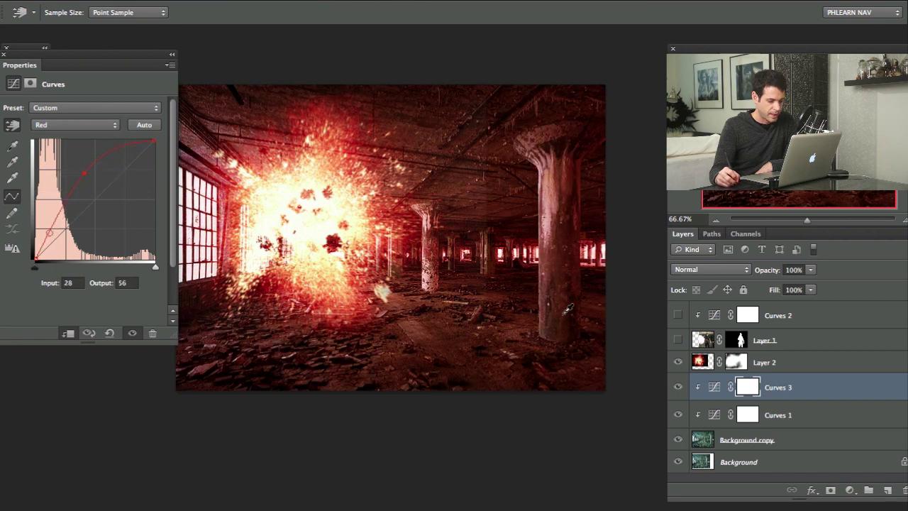
mouse_move(567, 310)
mouse_down()
mouse_move(575, 308)
mouse_move(576, 323)
mouse_move(583, 313)
mouse_up()
click(678, 388)
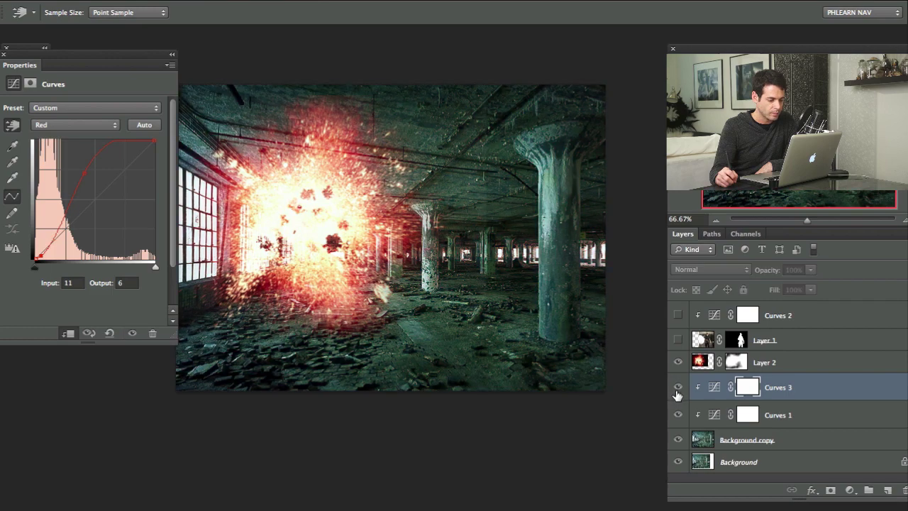
click(677, 388)
click(677, 388)
click(678, 388)
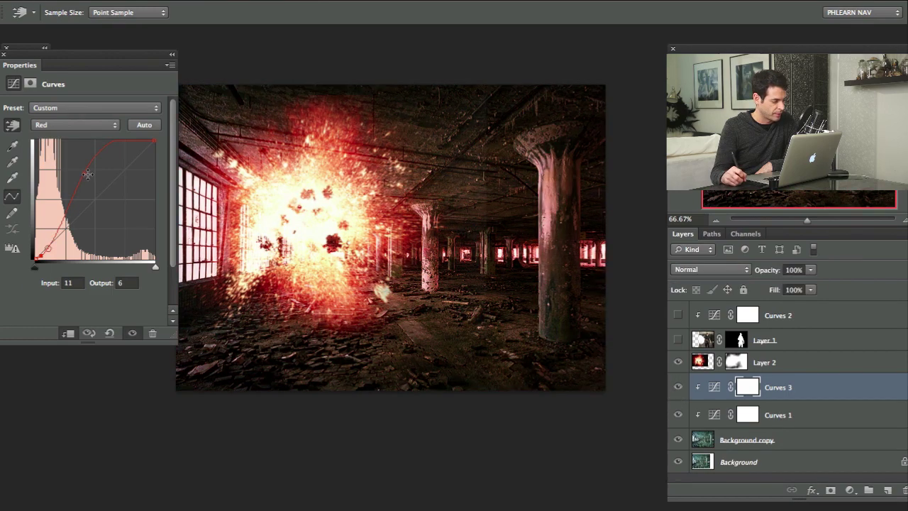
Step: Set the Red curve's bright point to Input 121, Output 176, and lower the Blue curve to Input 143, Output 72 from the large pillar
drag(87, 174, 93, 176)
click(82, 124)
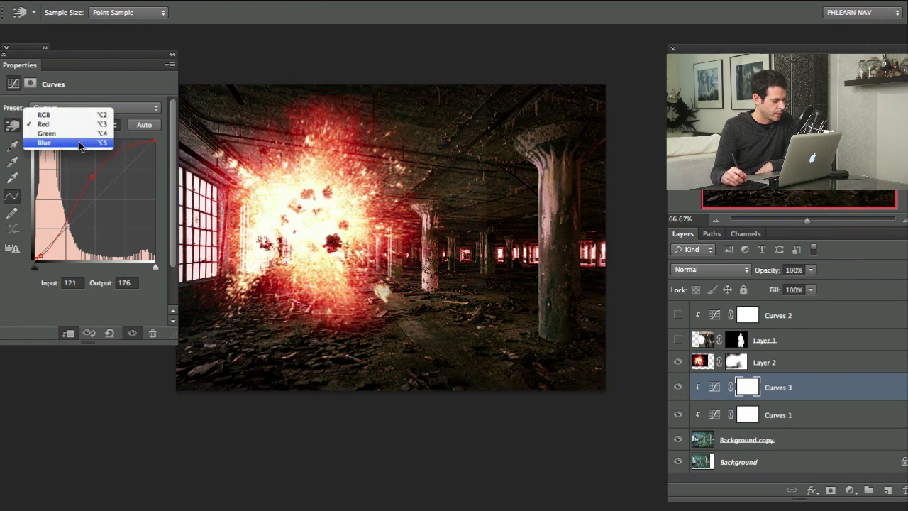
click(78, 142)
drag(557, 183, 552, 197)
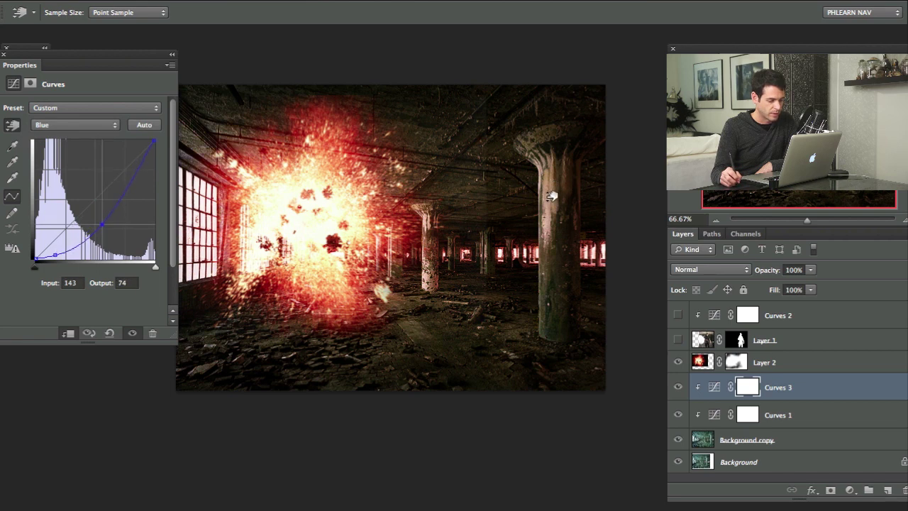
click(556, 209)
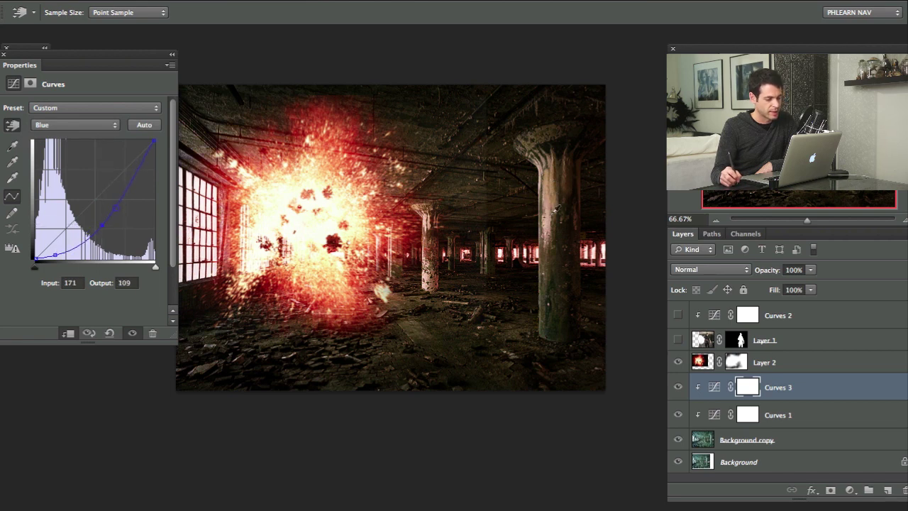
Step: Compare the warehouse's color with Curves 3 off and on
click(679, 387)
click(679, 388)
click(679, 388)
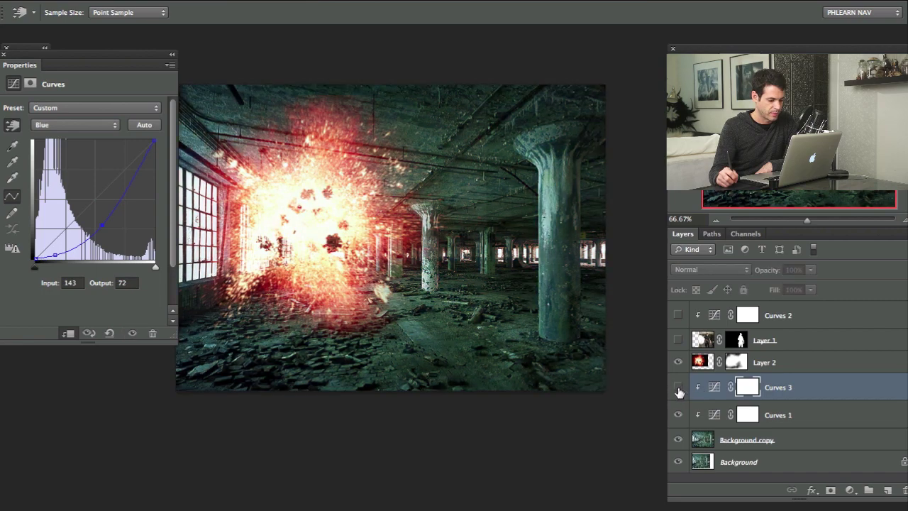
click(679, 388)
click(679, 388)
click(679, 388)
click(679, 388)
click(679, 388)
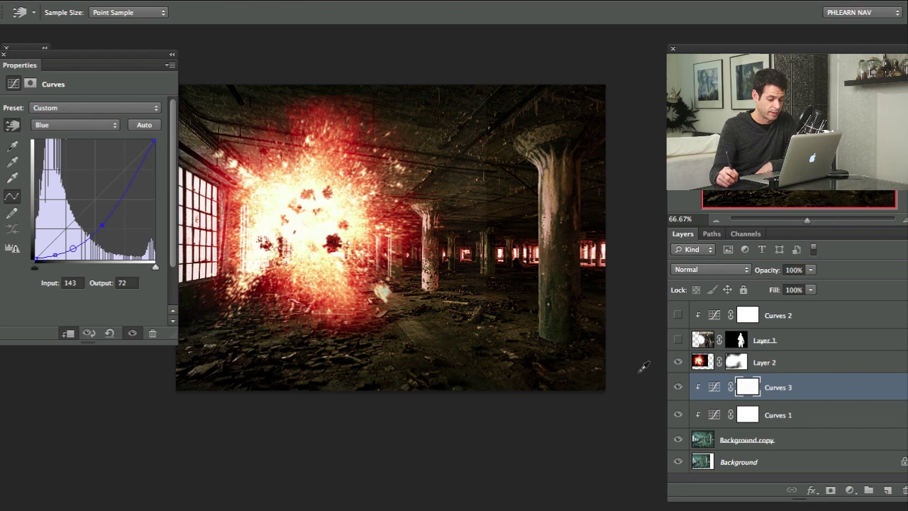
click(678, 388)
click(677, 388)
Step: Add a clipped layer above Curves 3 and paint across the warehouse with a large soft brush in red sampled from the explosion
key(alt+shift+super+n)
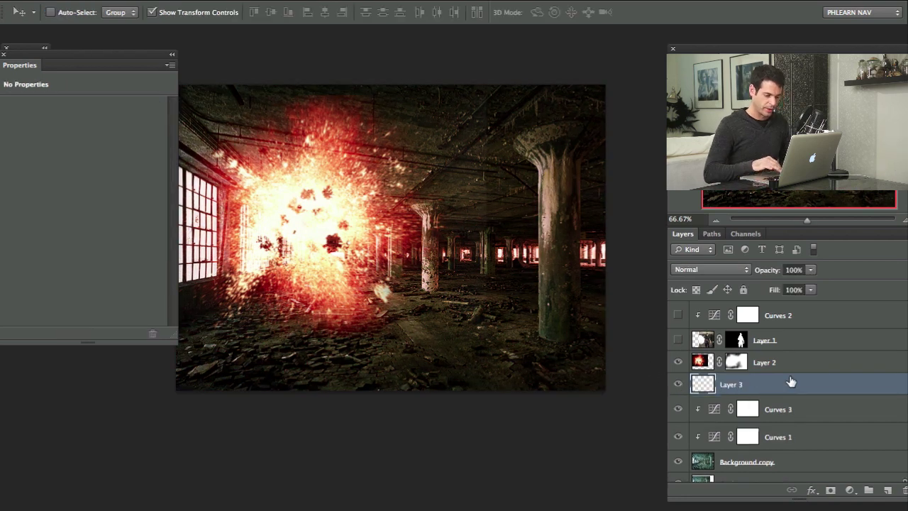
key(super+alt+g)
key(b)
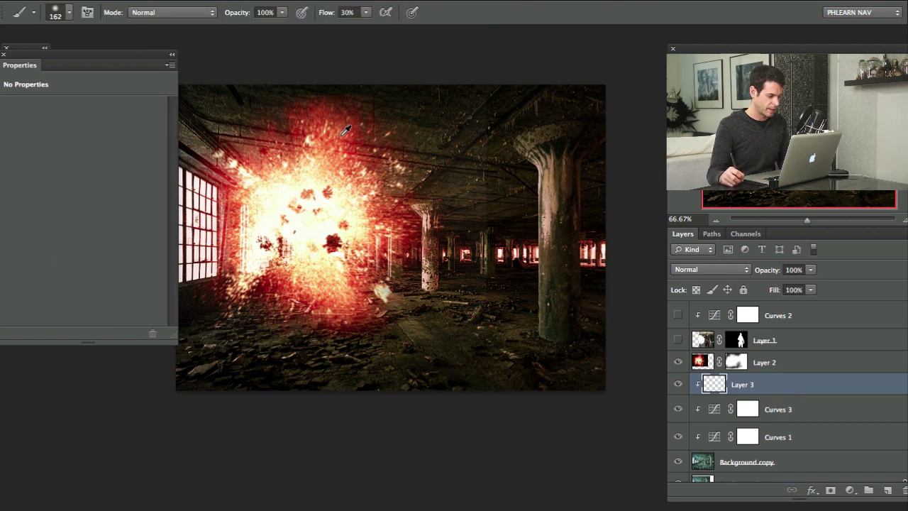
alt+click(330, 158)
drag(326, 259, 390, 259)
mouse_move(515, 179)
mouse_down()
mouse_move(536, 278)
mouse_move(528, 230)
mouse_move(460, 195)
mouse_move(398, 291)
mouse_move(373, 293)
mouse_move(300, 209)
mouse_move(247, 118)
mouse_move(210, 197)
mouse_move(203, 314)
mouse_move(226, 167)
mouse_move(331, 146)
mouse_move(247, 329)
mouse_move(343, 315)
mouse_move(522, 320)
mouse_move(509, 114)
mouse_move(432, 144)
mouse_move(429, 185)
mouse_move(527, 314)
mouse_move(529, 286)
mouse_move(476, 140)
mouse_up()
Step: Set Layer 3's blend mode to Overlay and compare the image with the layer off and on
click(700, 268)
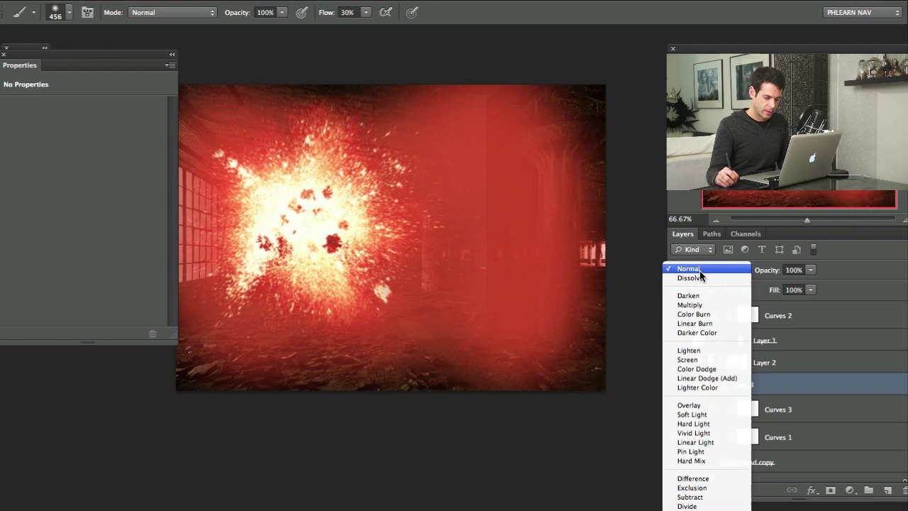
click(706, 402)
click(678, 384)
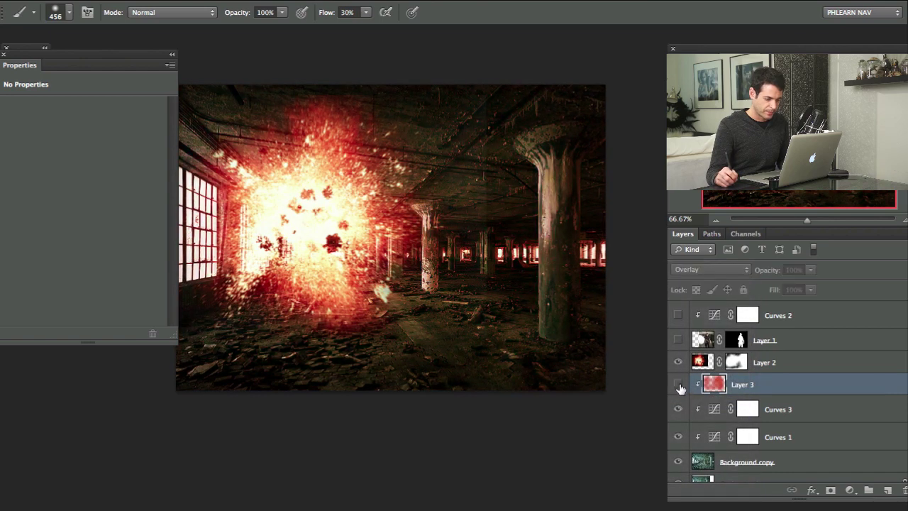
click(678, 383)
click(678, 383)
click(678, 383)
Step: Keep Layer 3's red out of the dark areas by raising the Underlying Layer black point in Blend If almost to the white end
double_click(784, 384)
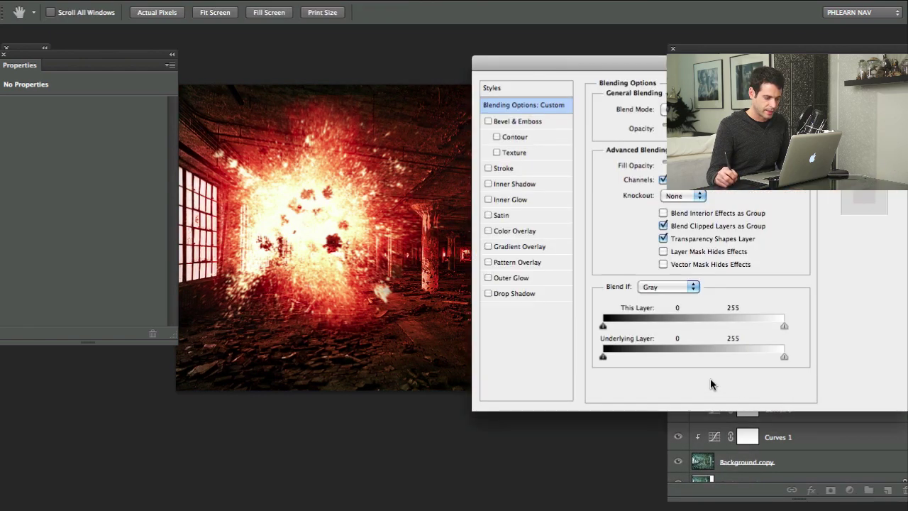
drag(857, 63, 266, 134)
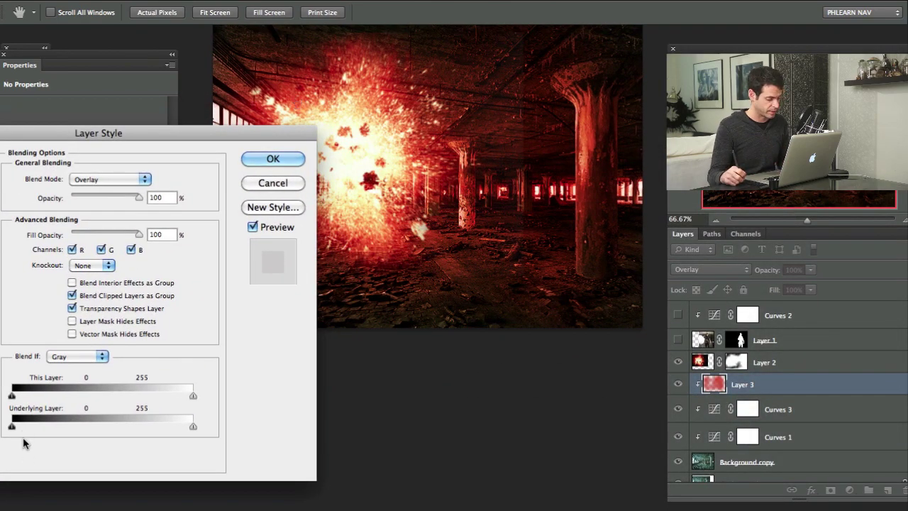
drag(11, 427, 187, 440)
click(273, 158)
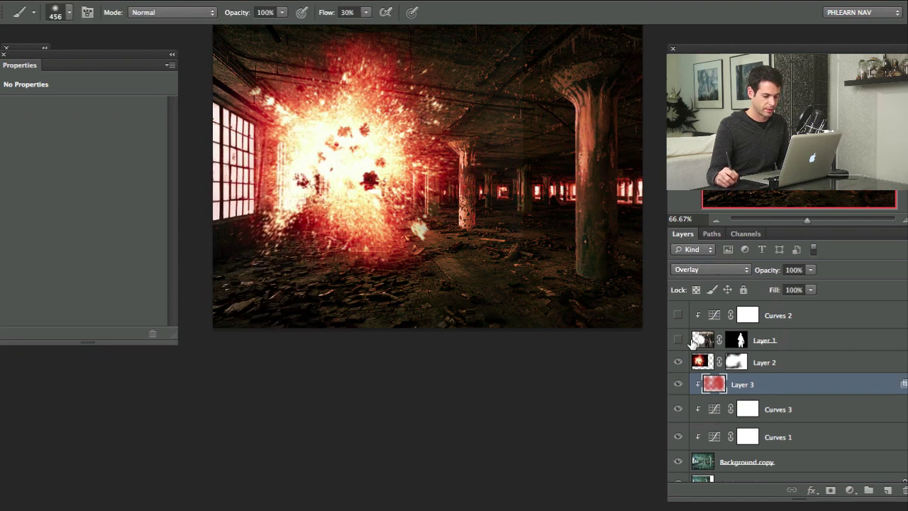
Step: Compare the image with Layer 3 off and on, and reduce the layer's opacity to 73%
click(679, 383)
click(679, 383)
click(679, 383)
click(679, 384)
click(678, 385)
click(678, 385)
drag(768, 272, 766, 273)
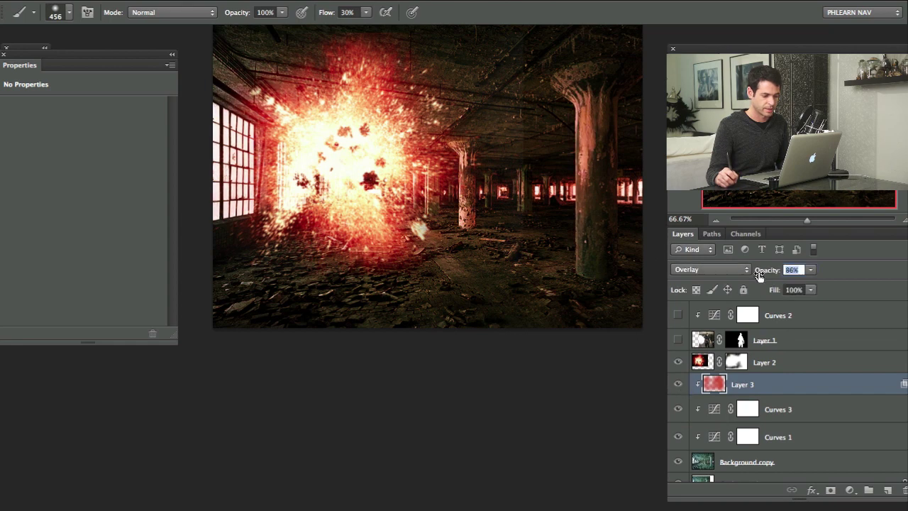
drag(493, 231, 457, 267)
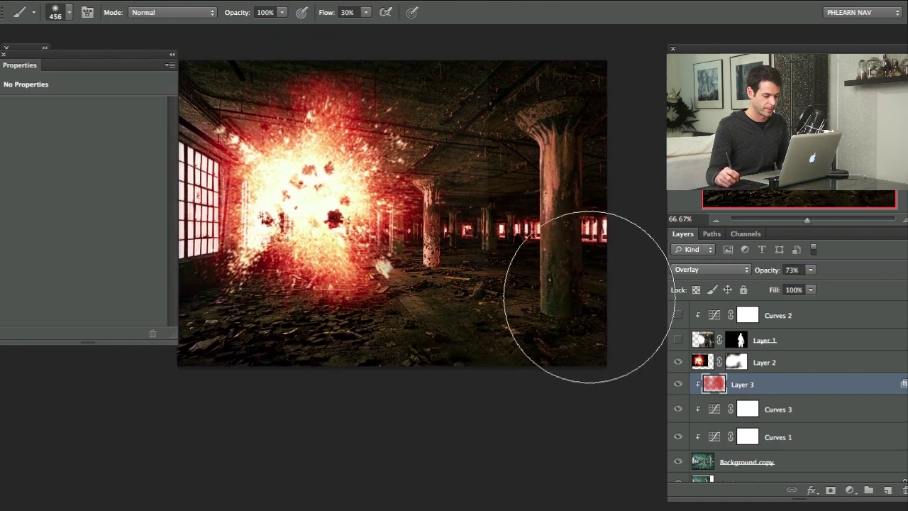
Step: Add a clipped layer above Layer 3 and cover the bright distant windows around the large pillar using the Brush and Clone Stamp
key(ctrl+shift+alt+n)
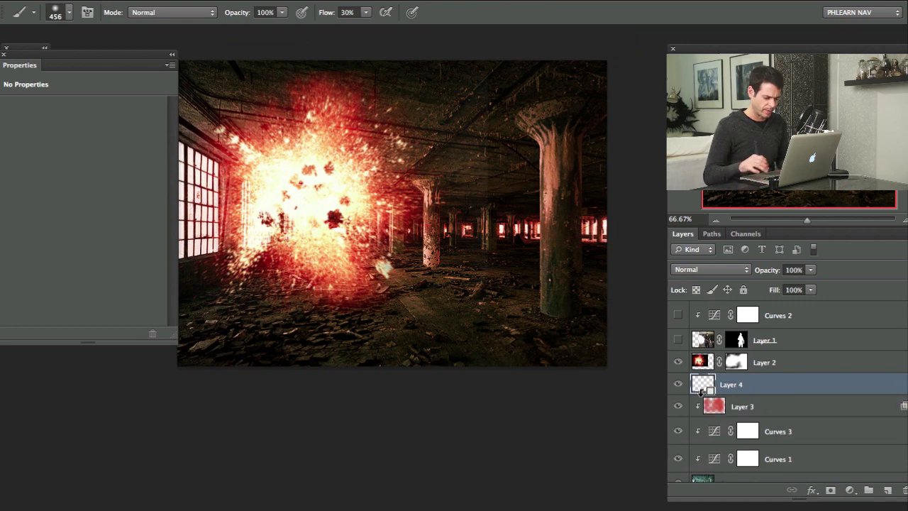
alt+click(700, 391)
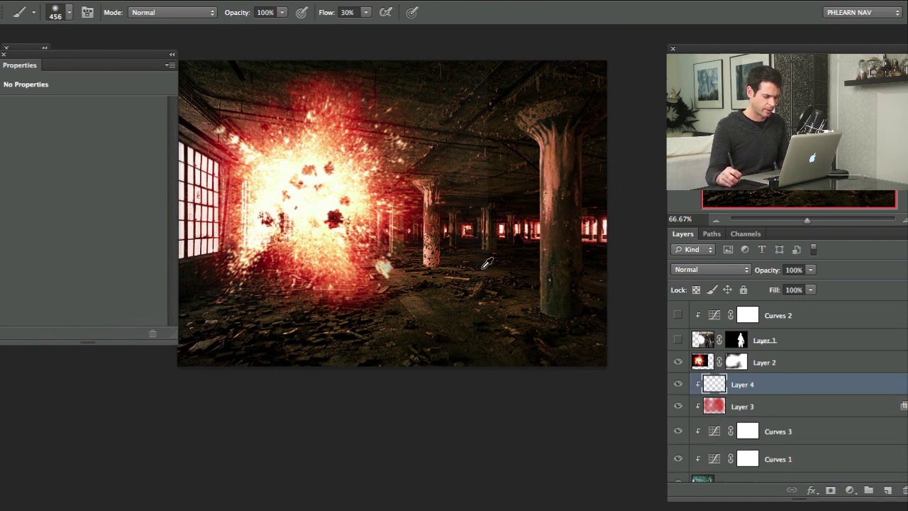
drag(482, 267, 377, 257)
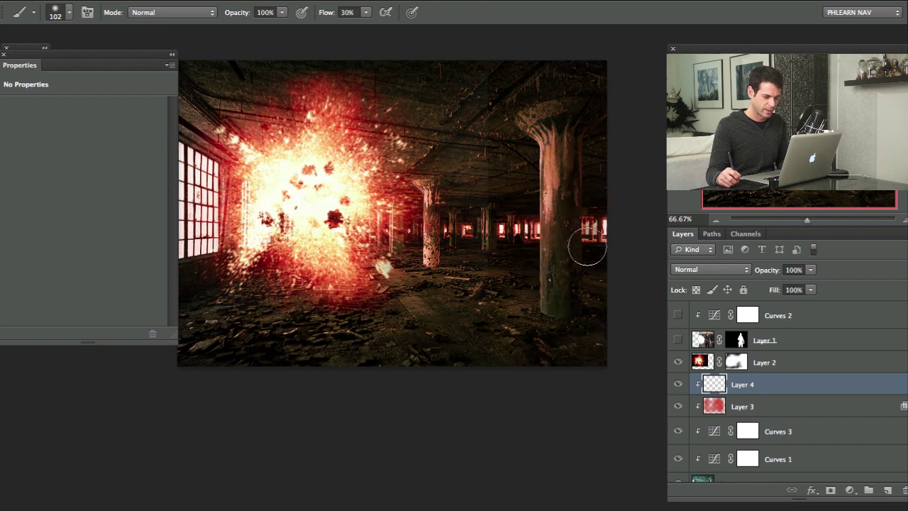
drag(519, 252, 489, 259)
key(s)
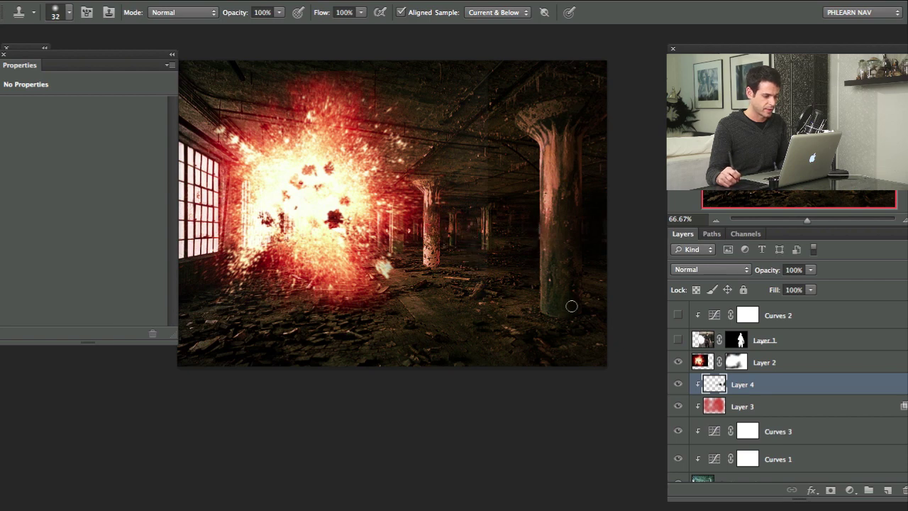
Step: Compare the distant windows with Layer 4 off and on
click(678, 384)
click(677, 384)
click(677, 384)
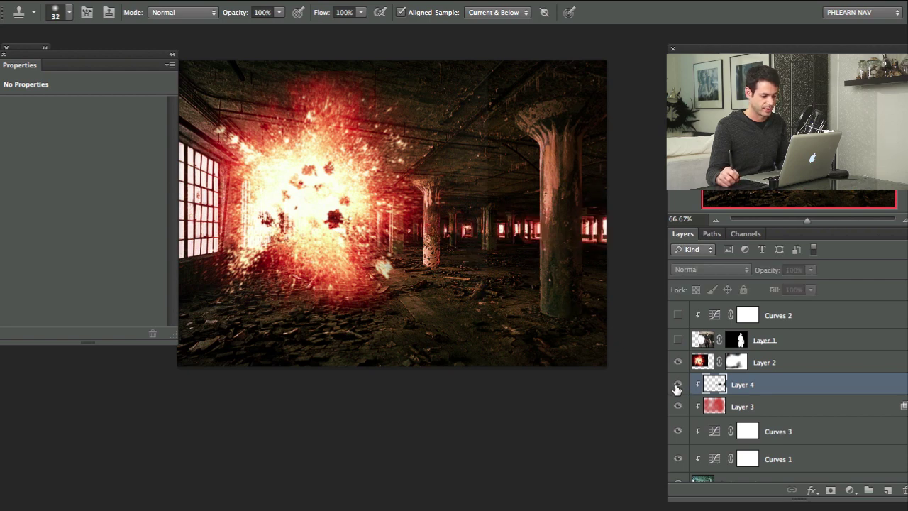
click(678, 384)
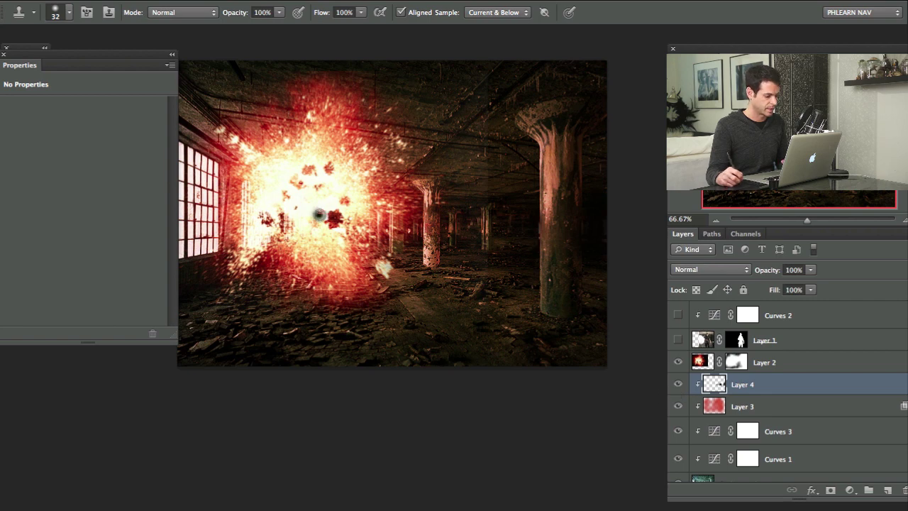
mouse_move(375, 243)
mouse_down()
mouse_move(404, 250)
mouse_move(394, 250)
mouse_up()
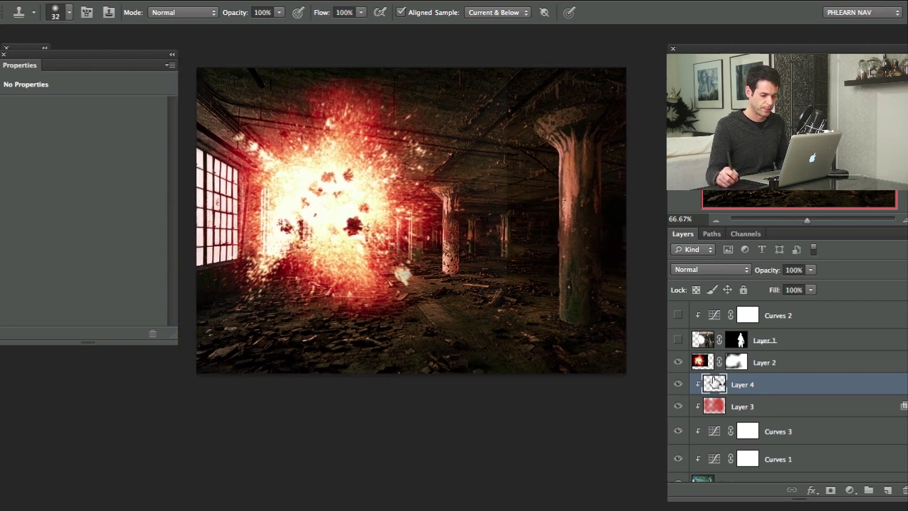
Step: Show Layer 1 and Curves 2, move the armed man closer to the explosion, and compare him with Curves 2 off and on
drag(680, 341, 678, 315)
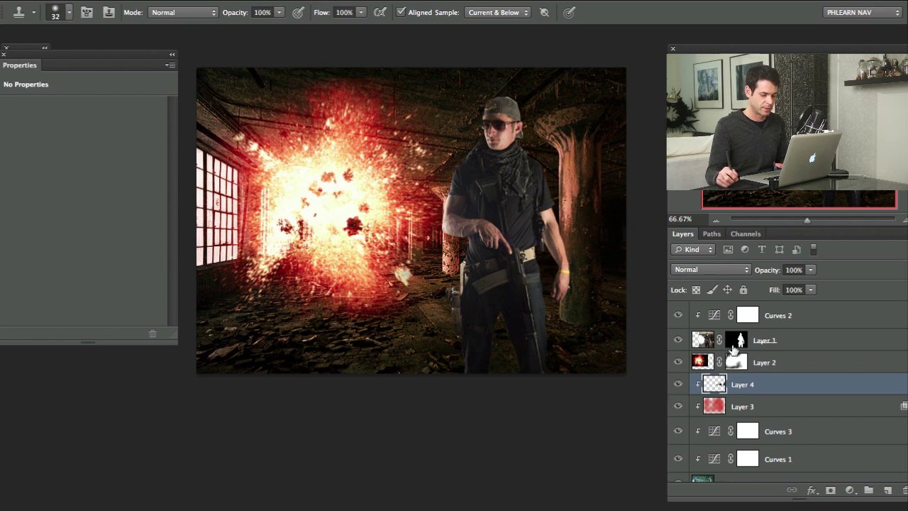
click(781, 341)
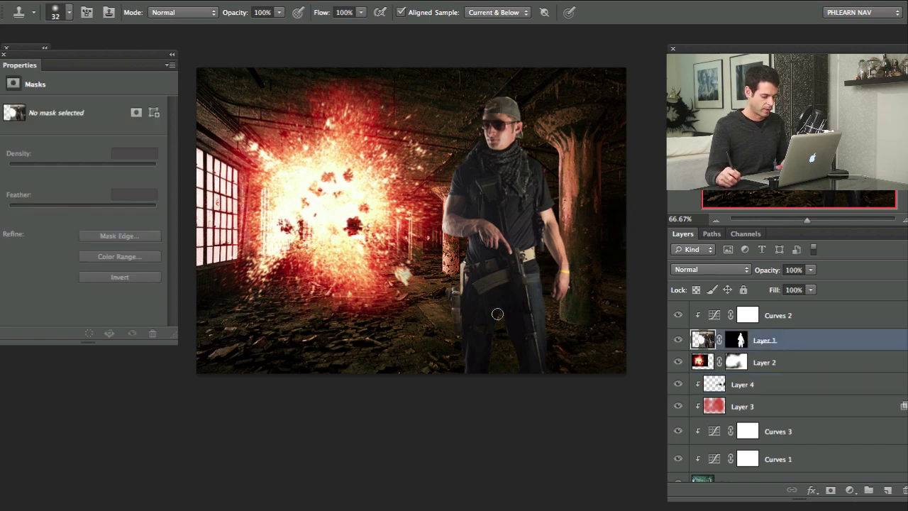
key(v)
drag(497, 314, 529, 326)
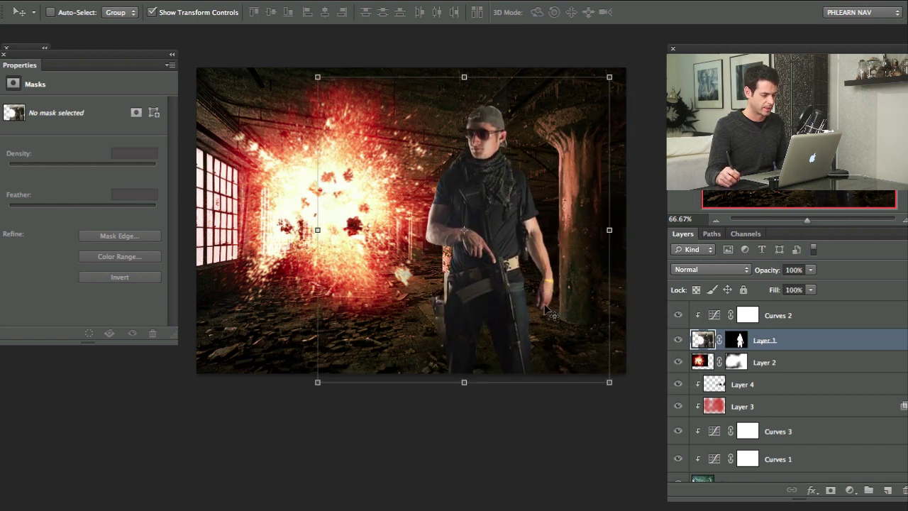
click(678, 317)
click(678, 316)
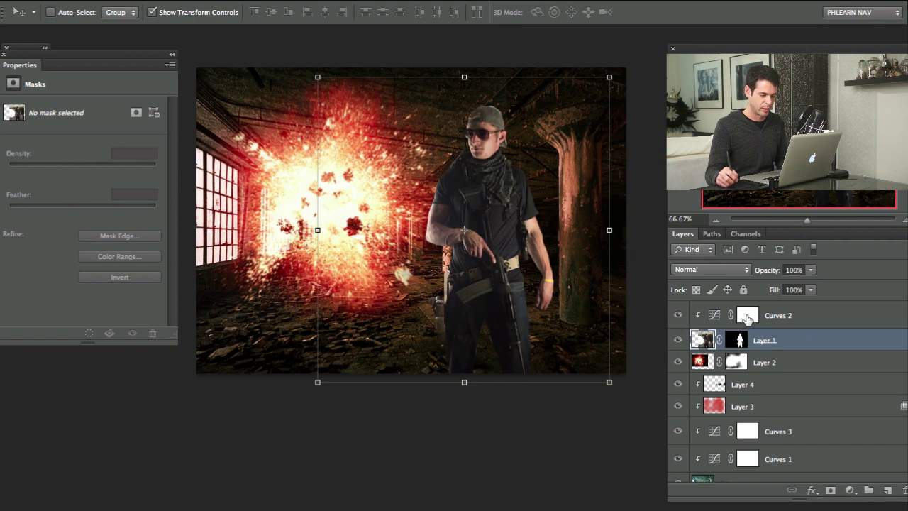
Step: Add another clipped Curves adjustment layer above Curves 2 for the armed man
click(747, 317)
click(775, 323)
click(850, 490)
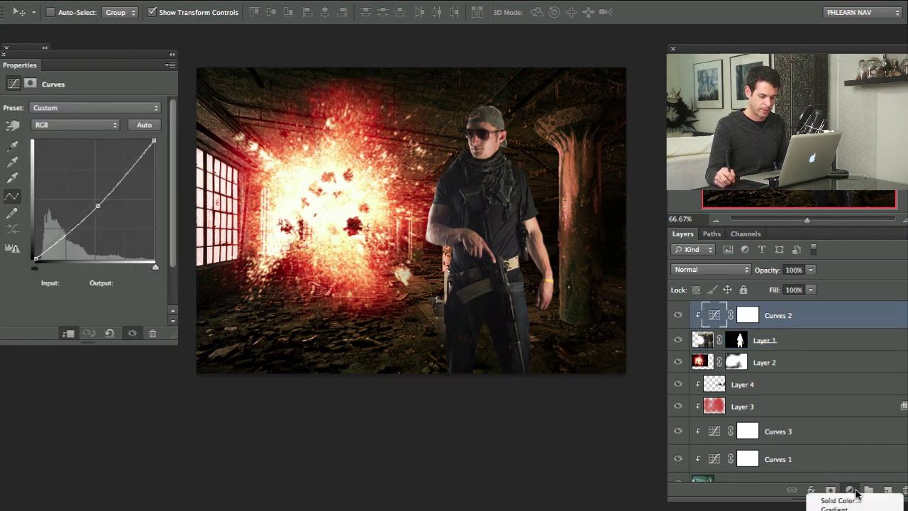
click(833, 465)
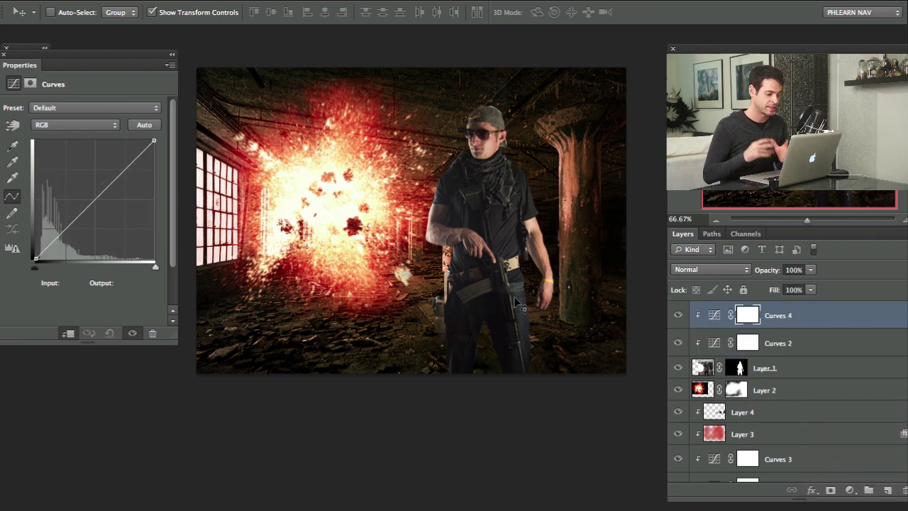
mouse_move(504, 244)
mouse_down()
mouse_move(508, 267)
mouse_move(502, 250)
mouse_up()
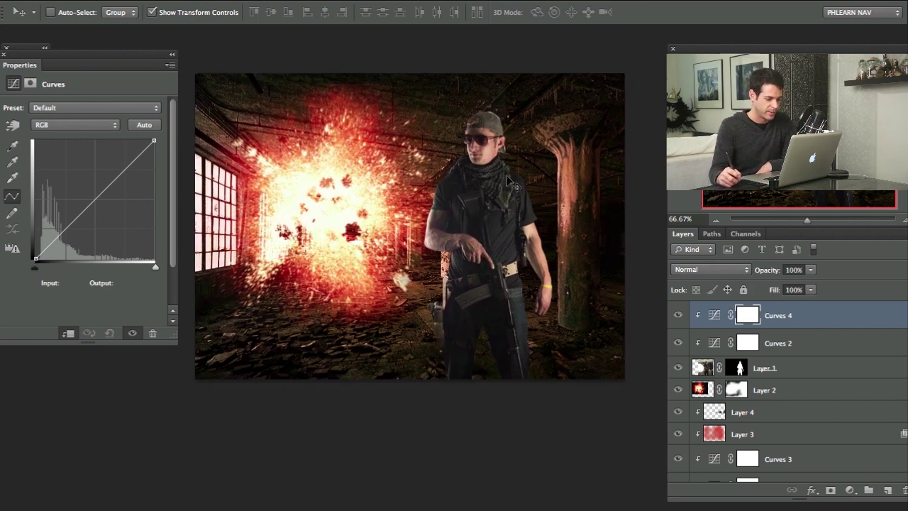
Step: Lower the Blue curve to Input 28, Output 9 and the Green curve to Input 51, Output 35 from the man's dark clothing
click(86, 124)
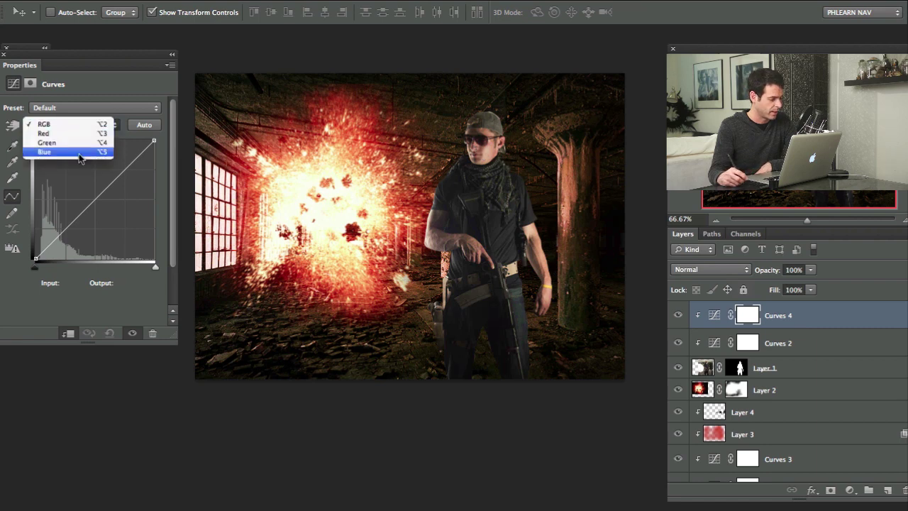
click(79, 152)
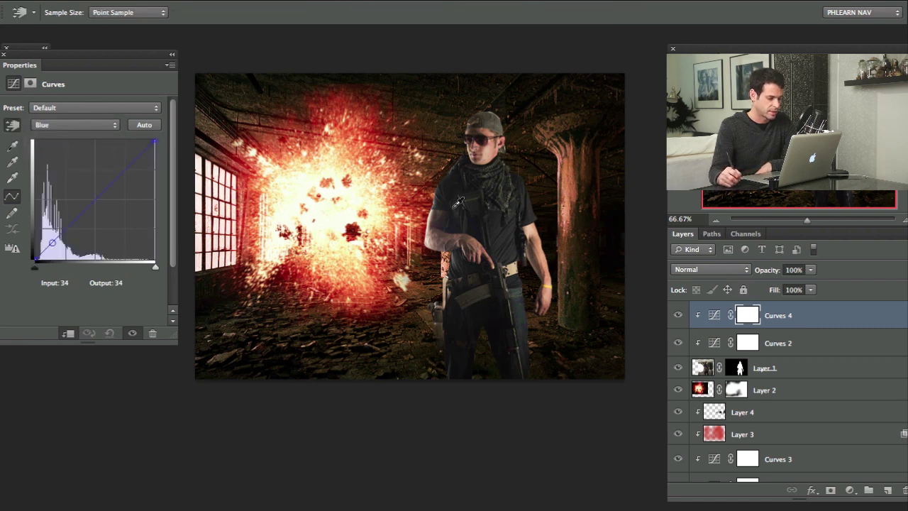
drag(452, 186, 455, 204)
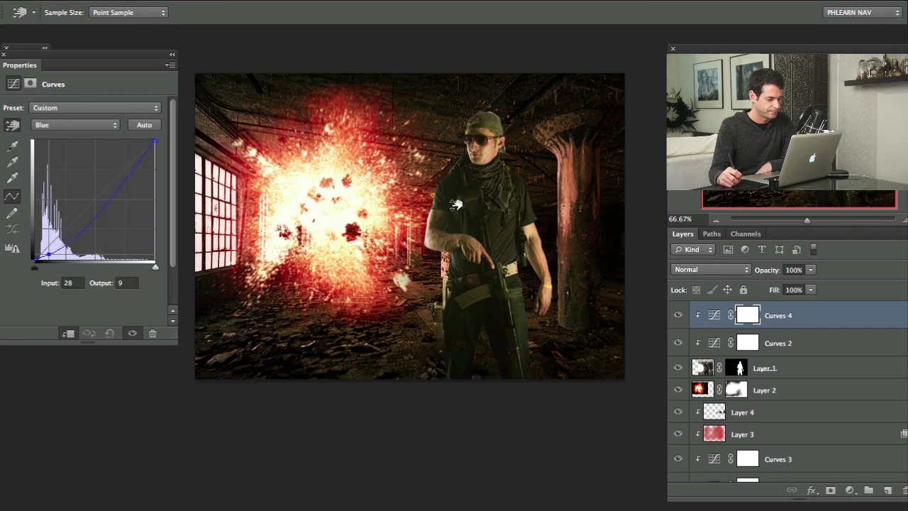
click(74, 123)
click(80, 115)
drag(512, 220, 512, 232)
Step: Compare the armed man's coloring with Curves 4 off and on
click(677, 315)
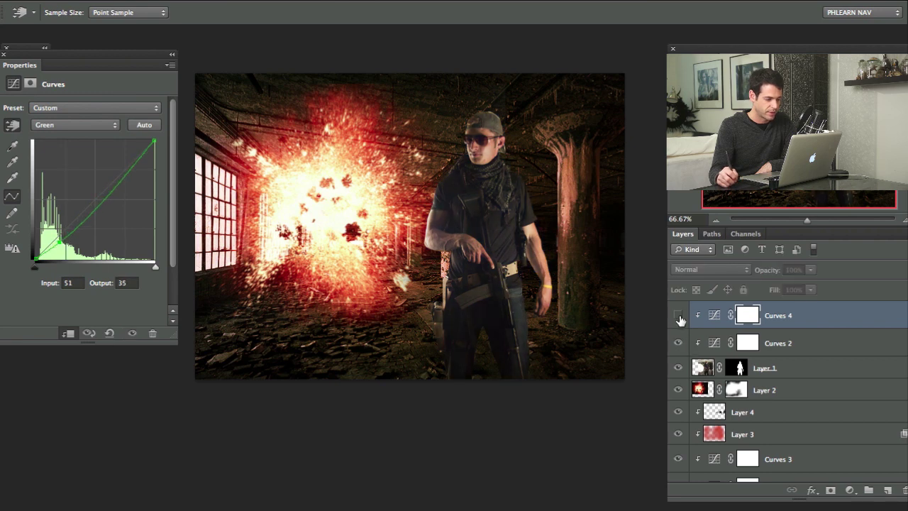
click(677, 315)
click(677, 315)
click(678, 315)
click(677, 315)
click(677, 315)
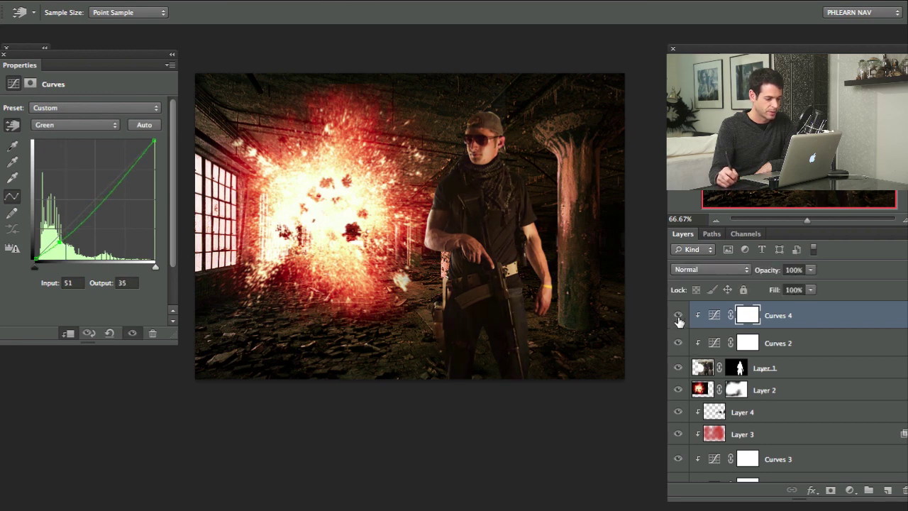
click(676, 317)
click(677, 317)
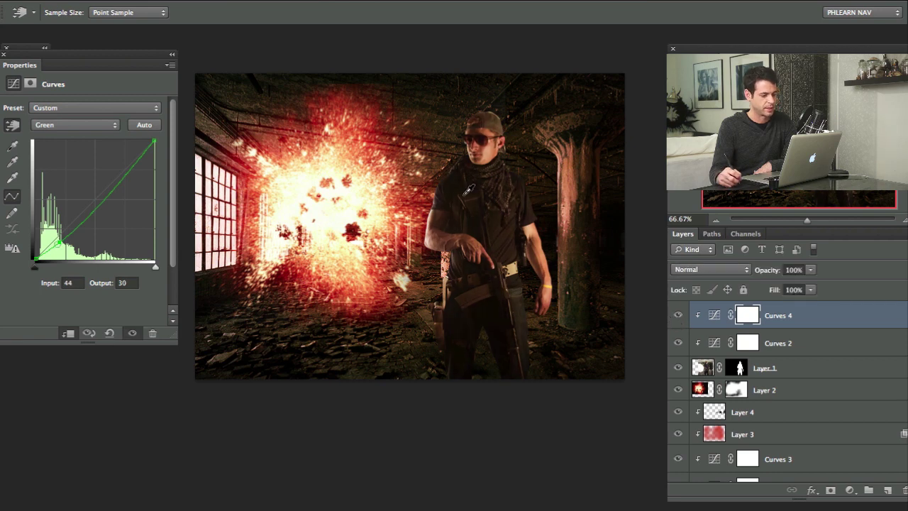
key(plus)
key(minus)
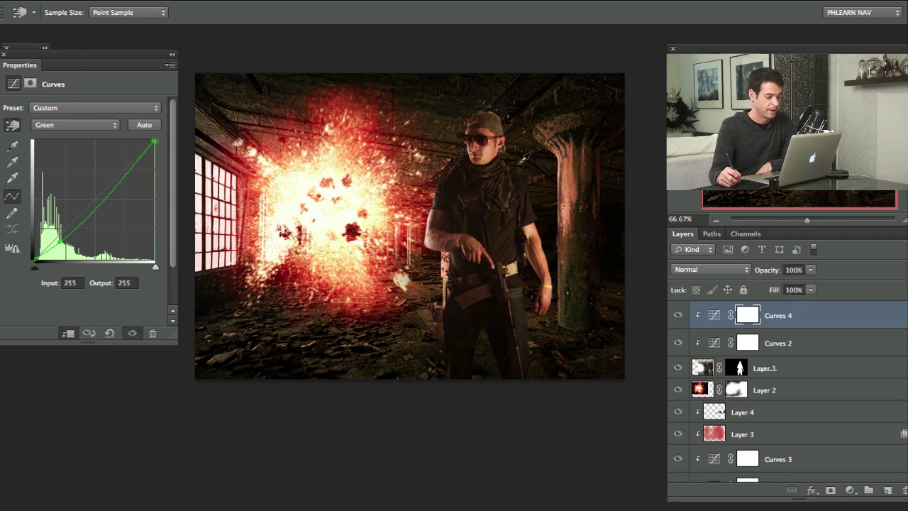
Step: In Curves 4, adjust the RGB curve's shadows and raise its highlights to Input 210, Output 225 from the man's lit arm
key(plus)
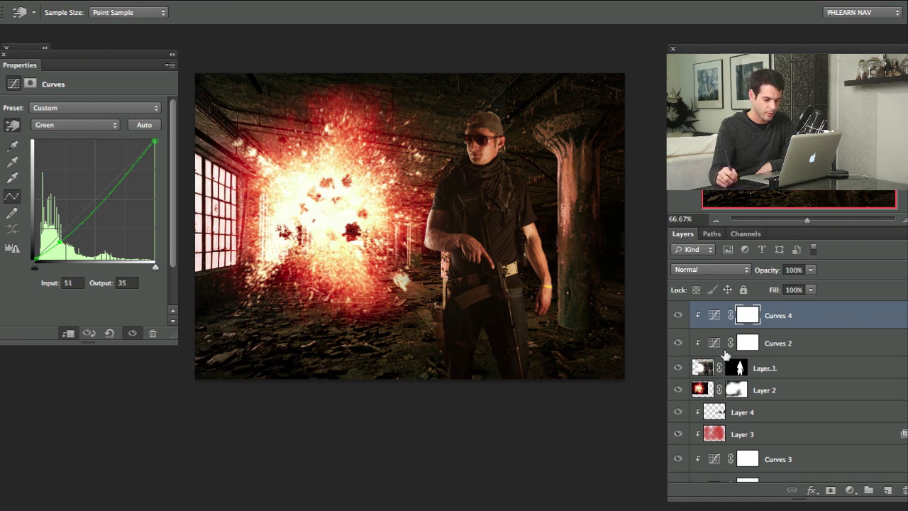
alt+click(694, 341)
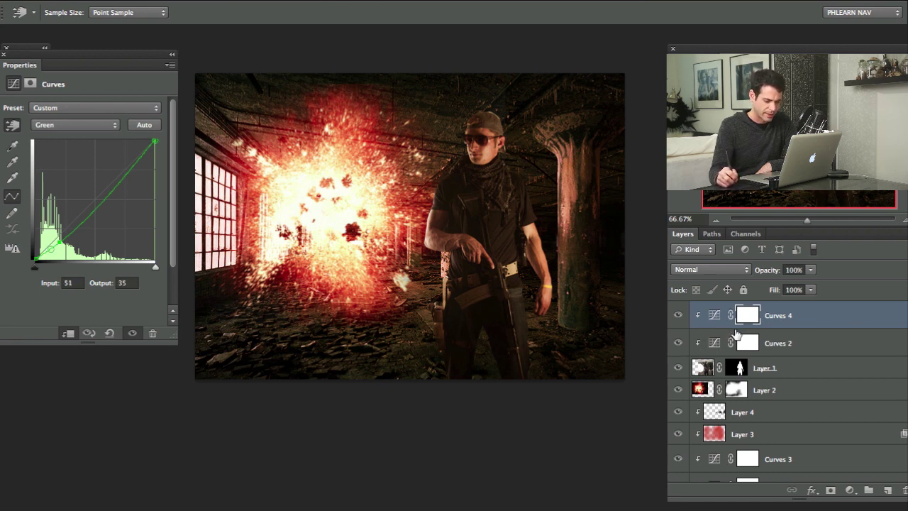
click(88, 122)
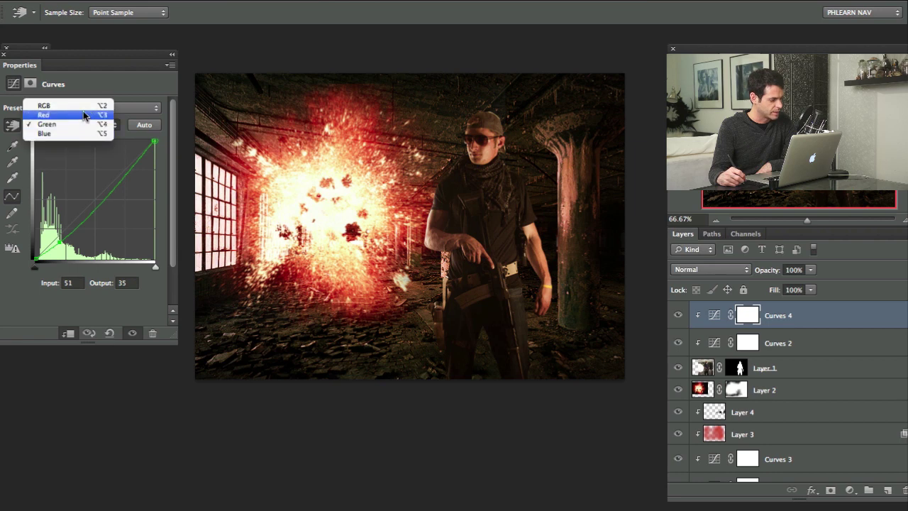
key(Return)
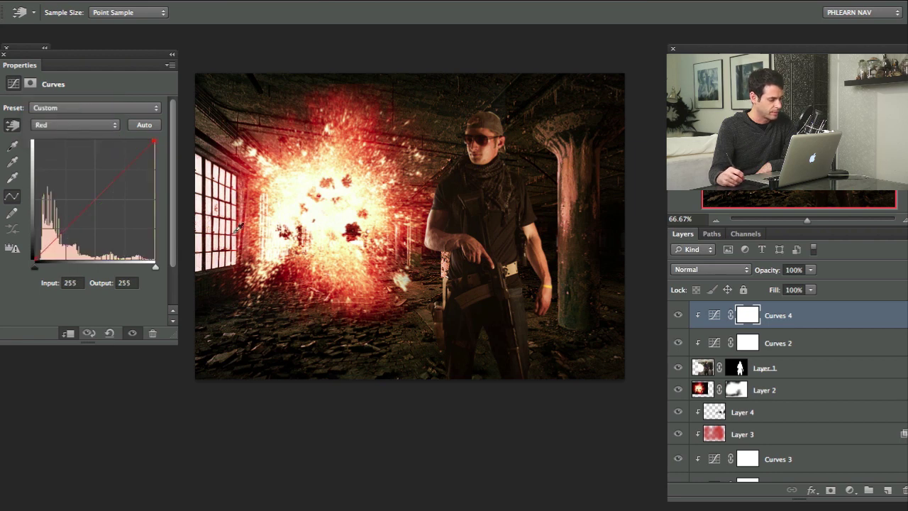
click(57, 125)
click(56, 113)
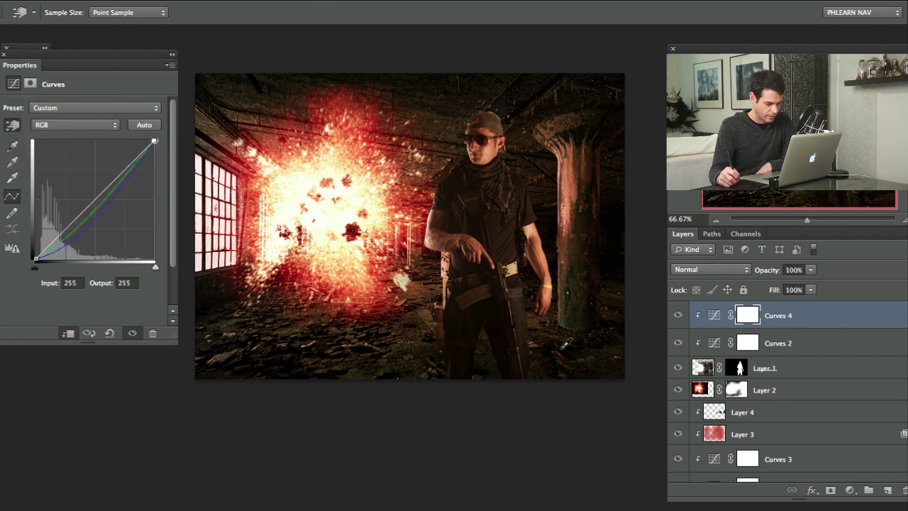
drag(527, 327, 528, 336)
drag(431, 222, 434, 213)
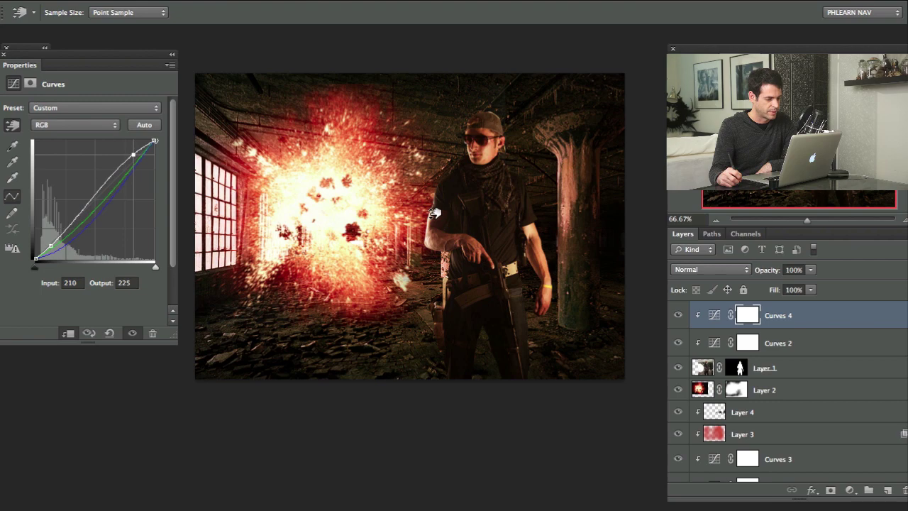
Step: Clean up the edge along the top of the man's cap by painting black on Layer 1's mask with a 5 px brush
click(735, 367)
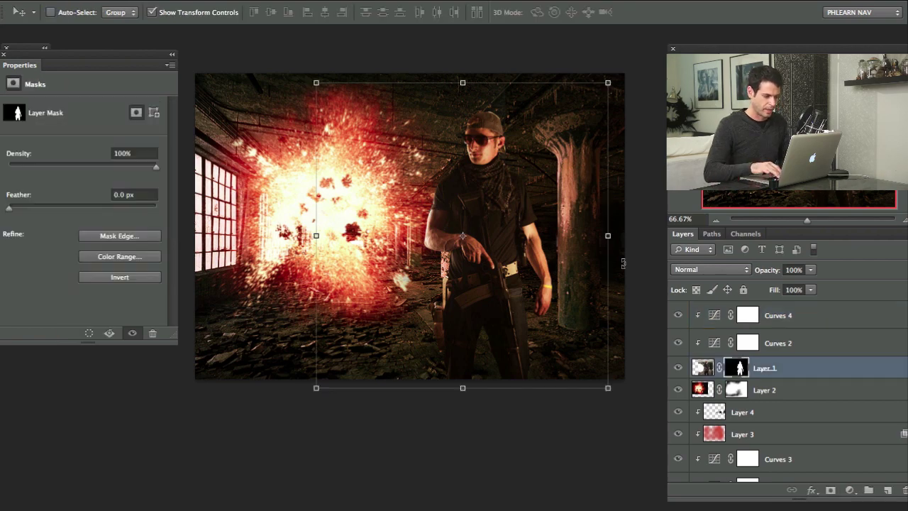
key(super+plus)
key(super+plus)
drag(421, 158, 386, 266)
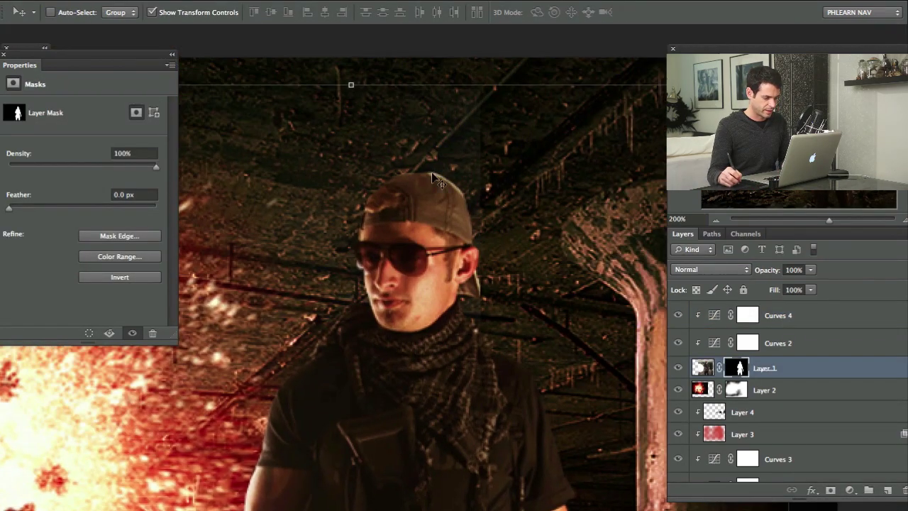
key(b)
drag(428, 181, 399, 178)
drag(146, 57, 208, 57)
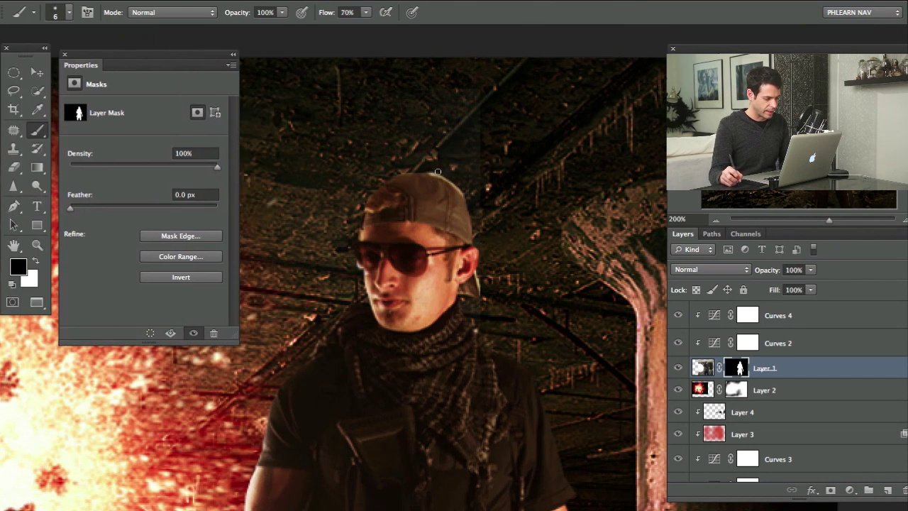
drag(437, 171, 437, 172)
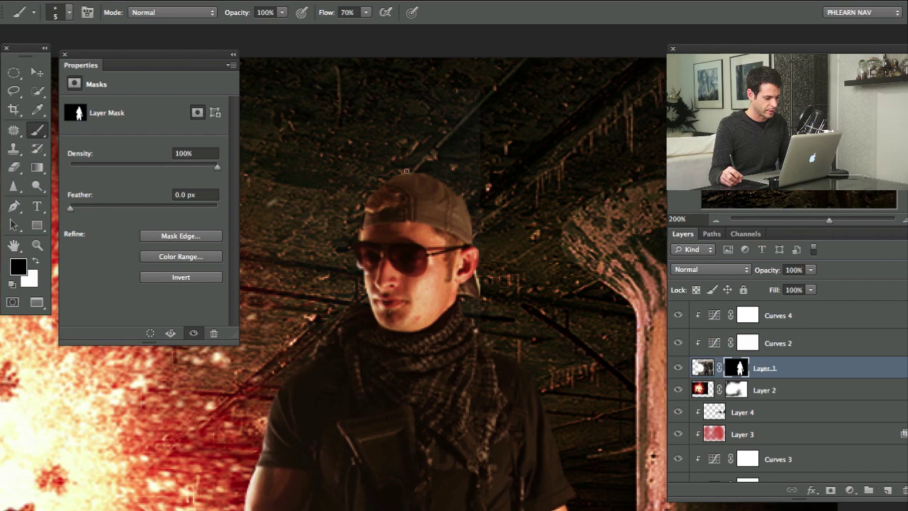
drag(290, 410, 356, 302)
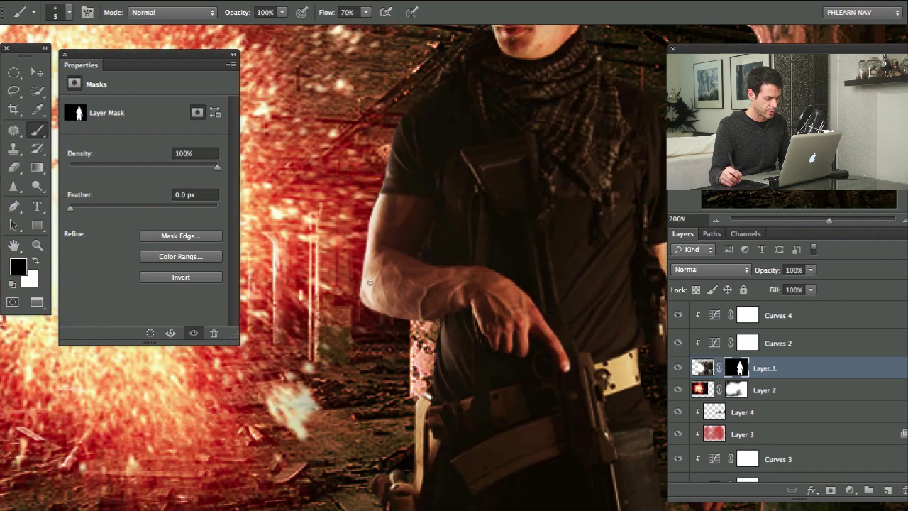
key(super+minus)
key(super+minus)
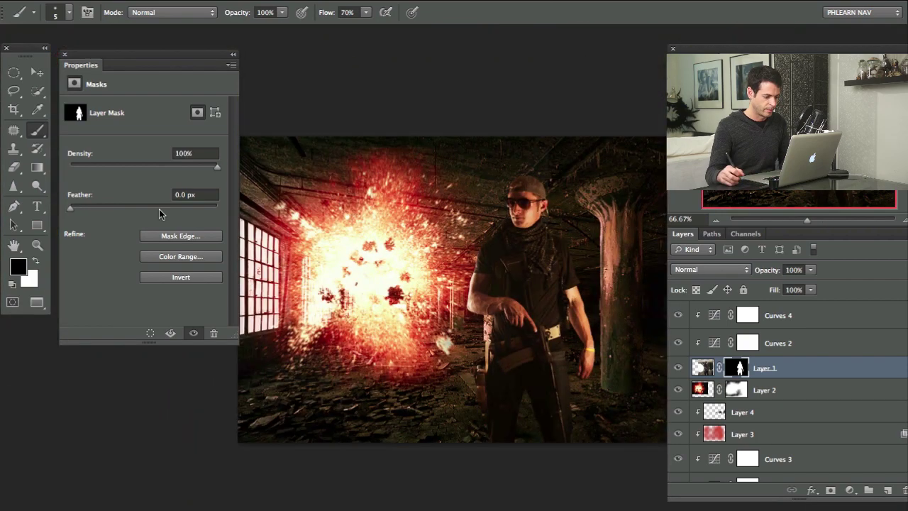
drag(440, 346, 388, 278)
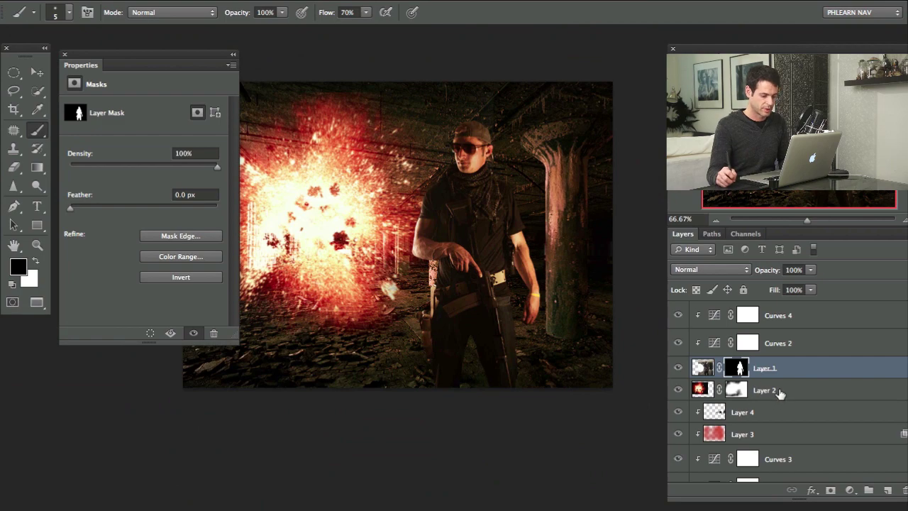
Step: Resize the explosion on Layer 2 and shift it slightly closer to the armed man
click(786, 390)
key(v)
drag(377, 341, 440, 299)
drag(548, 326, 599, 360)
key(Return)
drag(523, 306, 496, 300)
drag(573, 358, 544, 339)
key(Return)
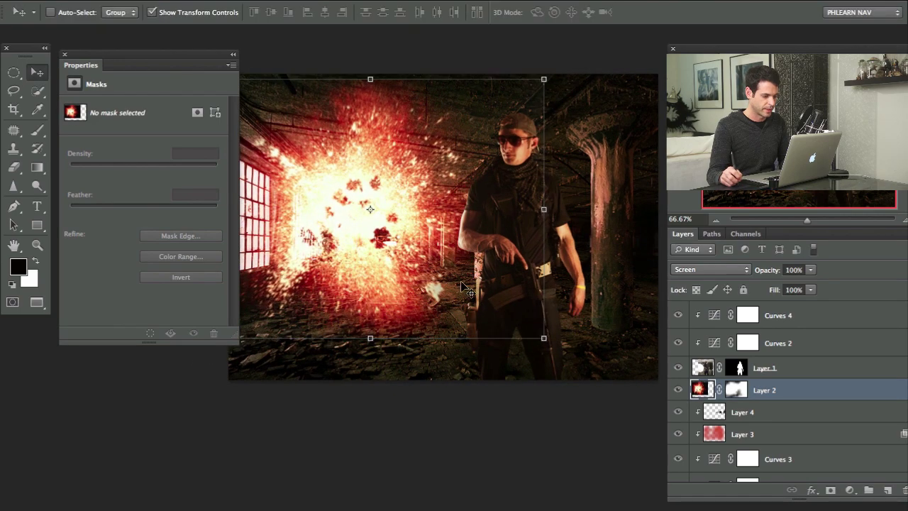
drag(474, 255, 485, 257)
Step: Add a clipped layer above Curves 4 and paint the explosion-facing side of the man with red sampled from the explosion, using a 176 px brush
click(807, 323)
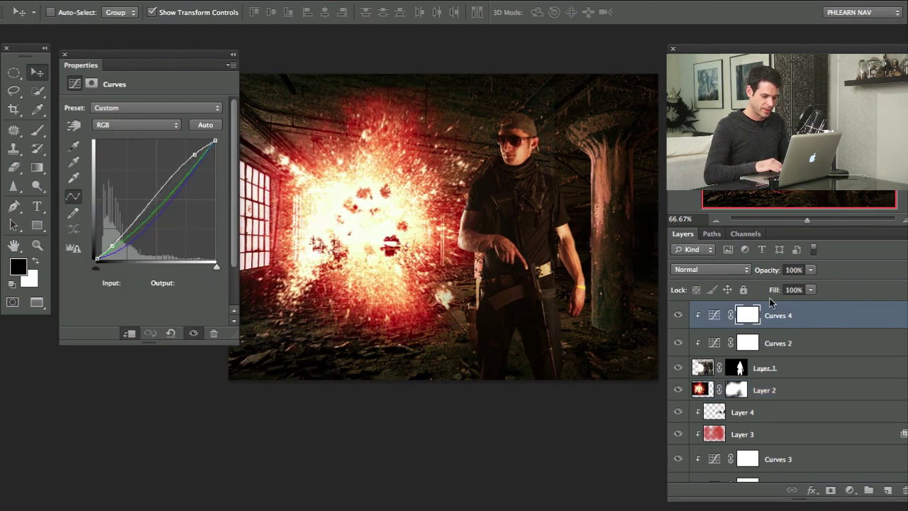
key(ctrl+shift+alt+n)
key(b)
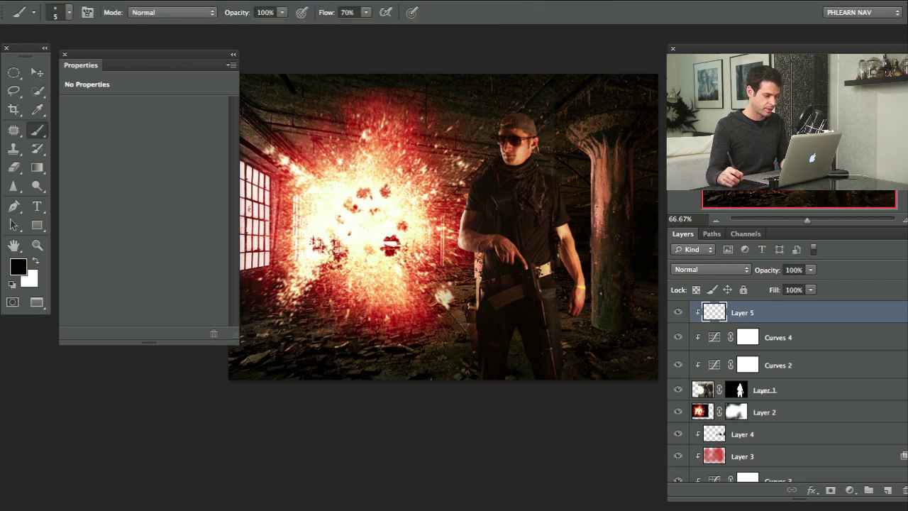
alt+click(378, 107)
mouse_move(483, 170)
mouse_down()
mouse_move(433, 260)
mouse_move(455, 220)
mouse_move(437, 333)
mouse_move(477, 220)
mouse_move(438, 351)
mouse_move(436, 279)
mouse_move(463, 151)
mouse_move(483, 117)
mouse_move(464, 157)
mouse_move(488, 137)
mouse_move(525, 168)
mouse_up()
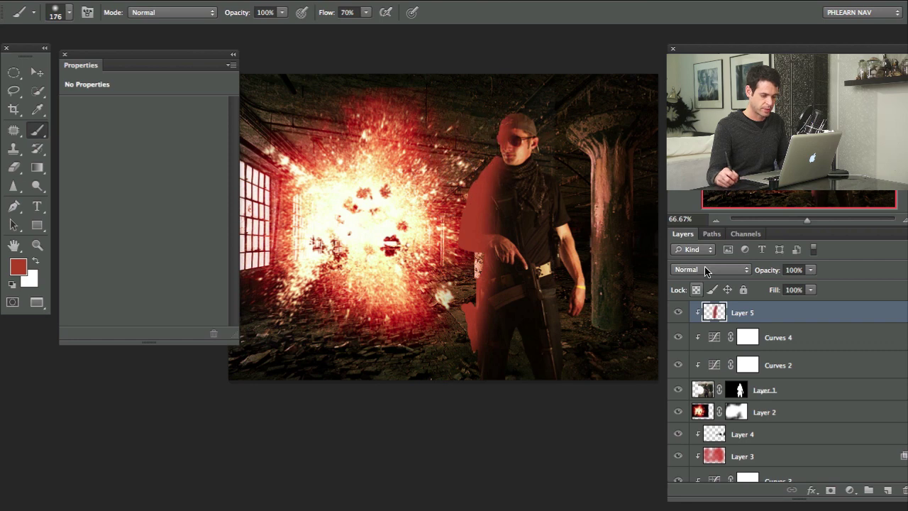
Step: Set Layer 5 to Soft Light and split its Underlying Layer black Blend If slider to 0 / 174
click(709, 270)
click(713, 414)
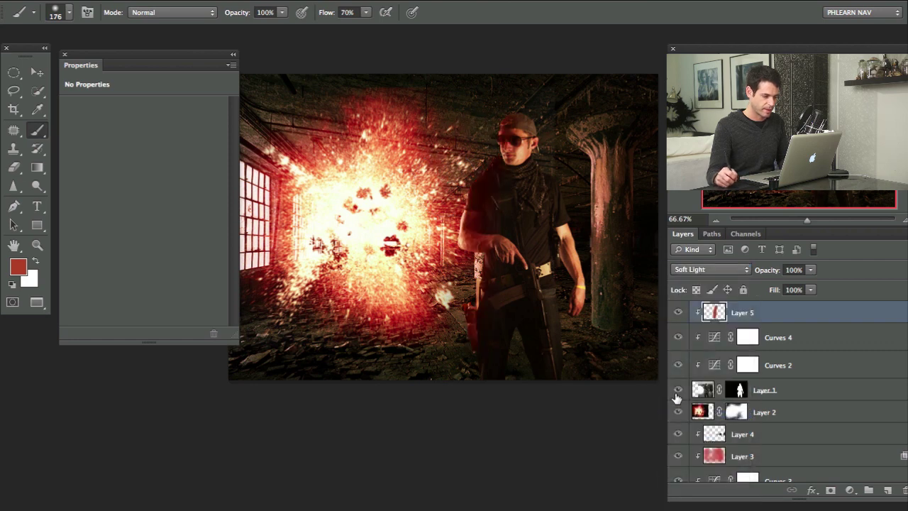
double_click(780, 320)
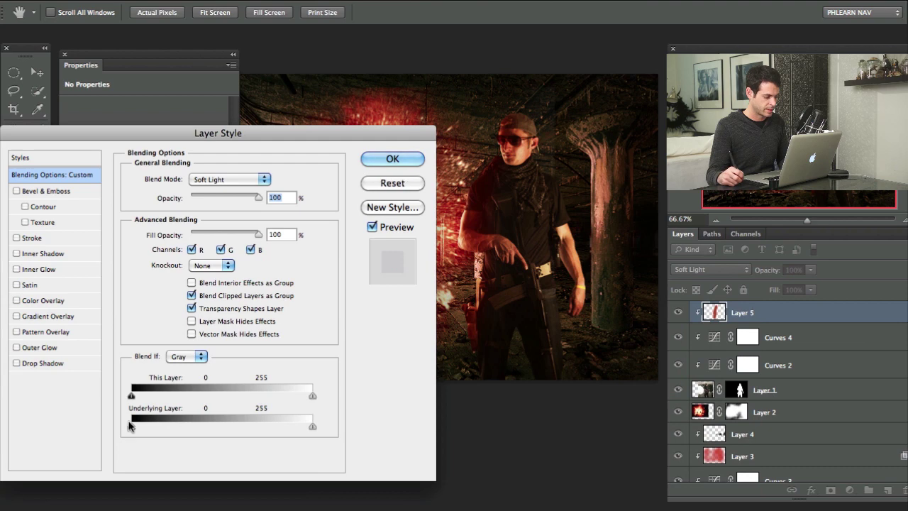
drag(130, 426, 259, 427)
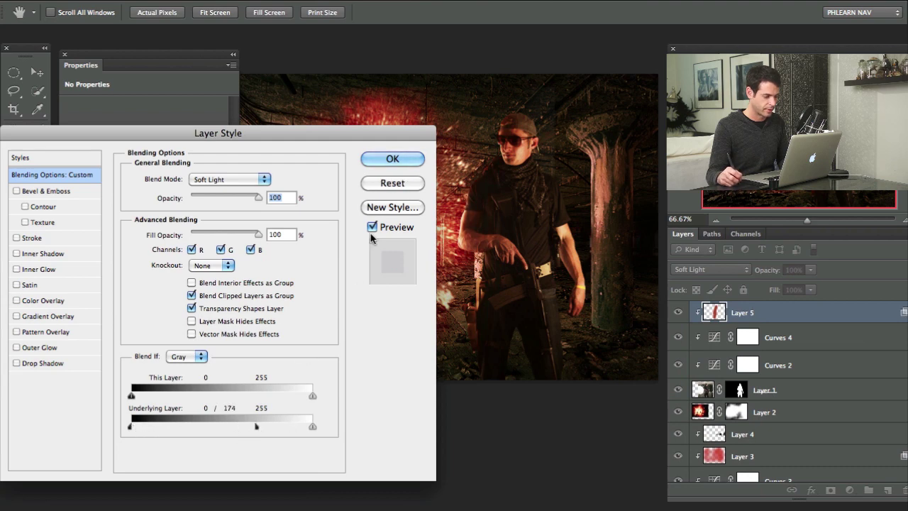
click(392, 159)
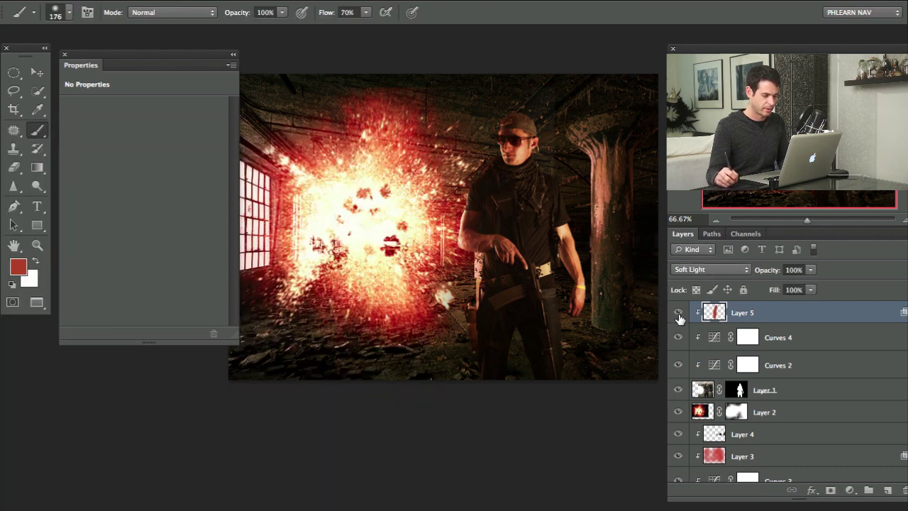
Step: Compare the red light on the man's arm and clothing up close with Layer 5 off and on
key(super+plus)
key(super+plus)
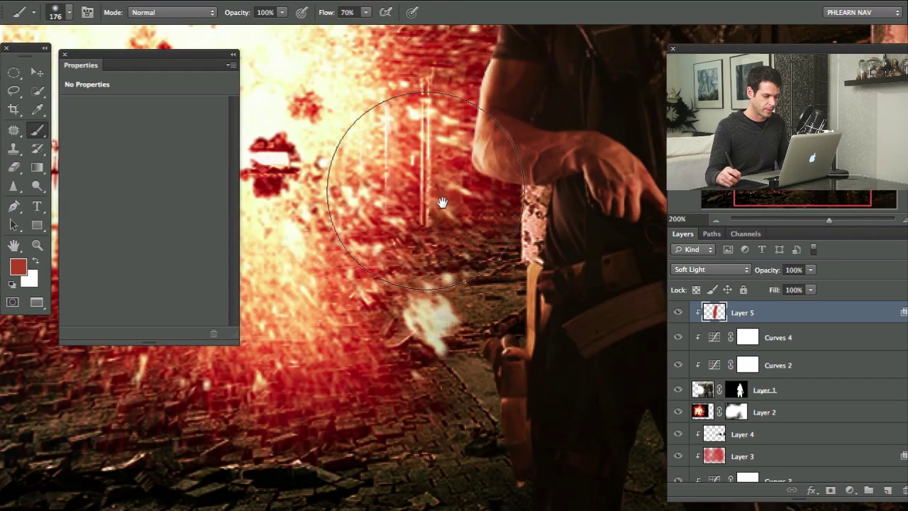
drag(574, 202, 512, 352)
click(677, 314)
click(677, 314)
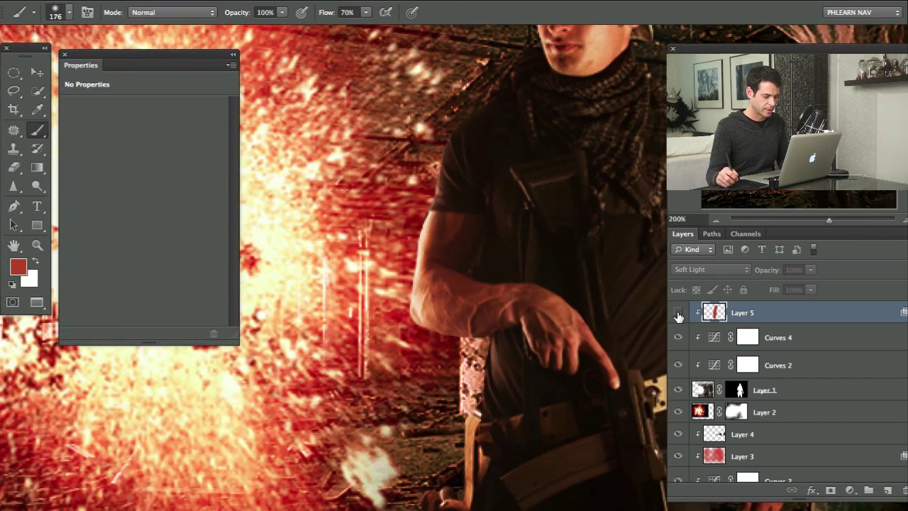
click(677, 313)
click(678, 313)
click(678, 313)
click(678, 314)
drag(453, 468, 470, 331)
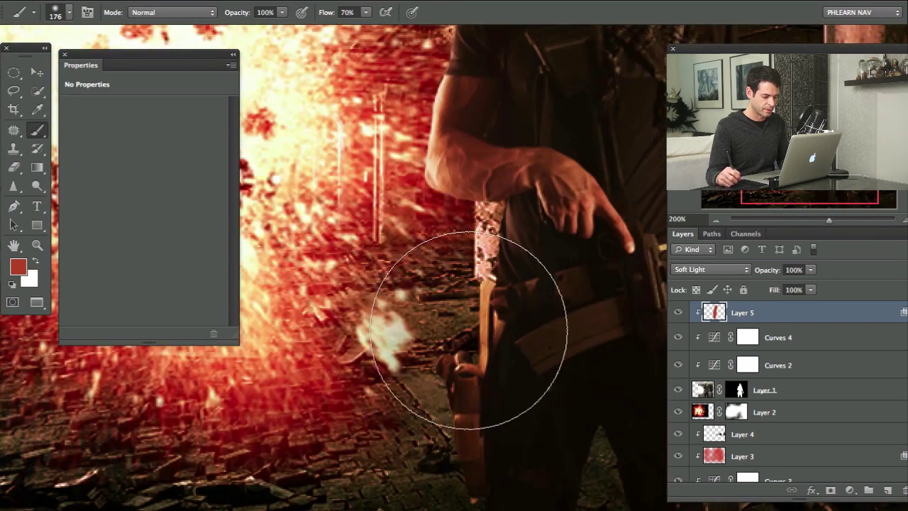
drag(440, 186, 427, 355)
drag(625, 232, 439, 268)
Step: Compare the whole composite with Layer 5 off and on
key(super+0)
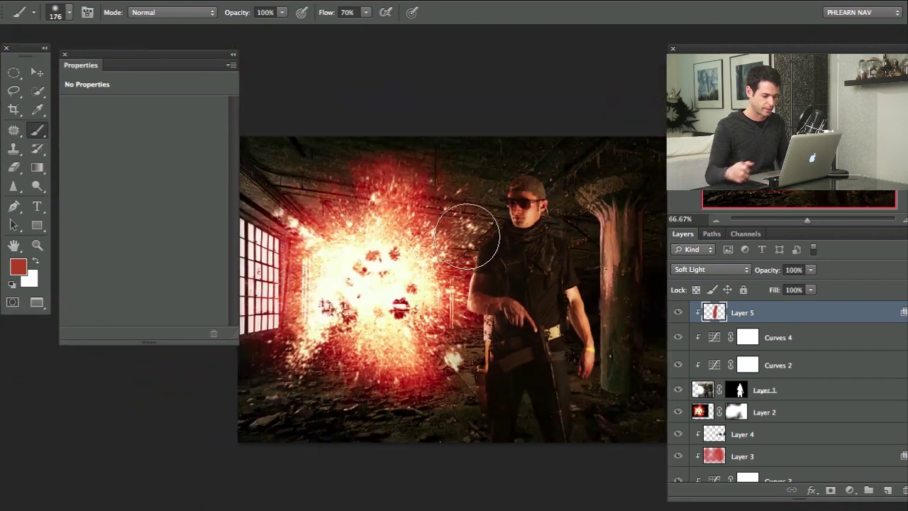
click(677, 313)
click(677, 313)
click(677, 313)
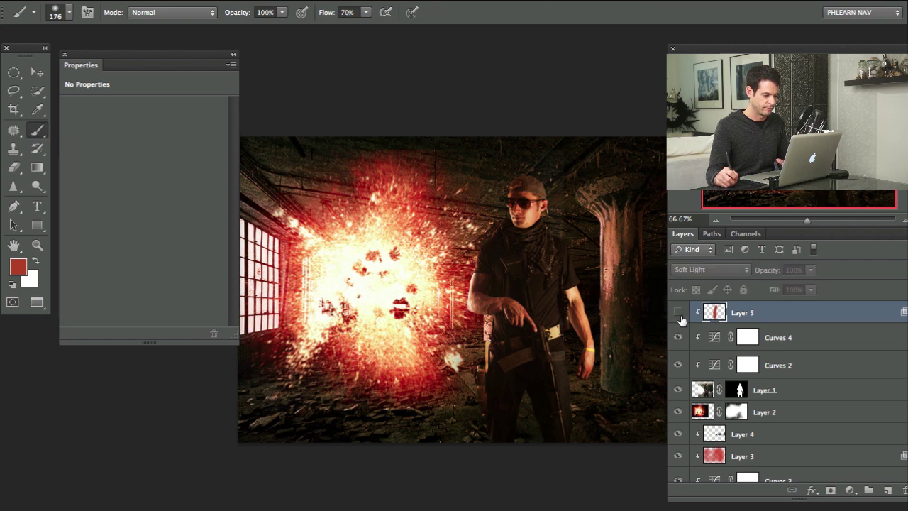
click(678, 313)
Step: Add a new layer above Layer 5 and paint the sampled red over the floor, the pillar area and the ceiling around the explosion
mouse_move(579, 363)
mouse_down()
mouse_move(558, 352)
mouse_move(573, 351)
mouse_up()
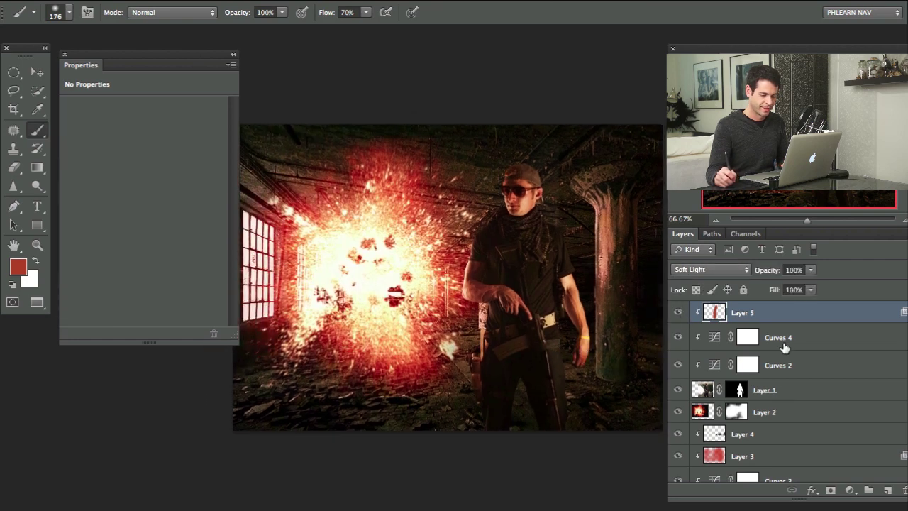
key(super+alt+shift+n)
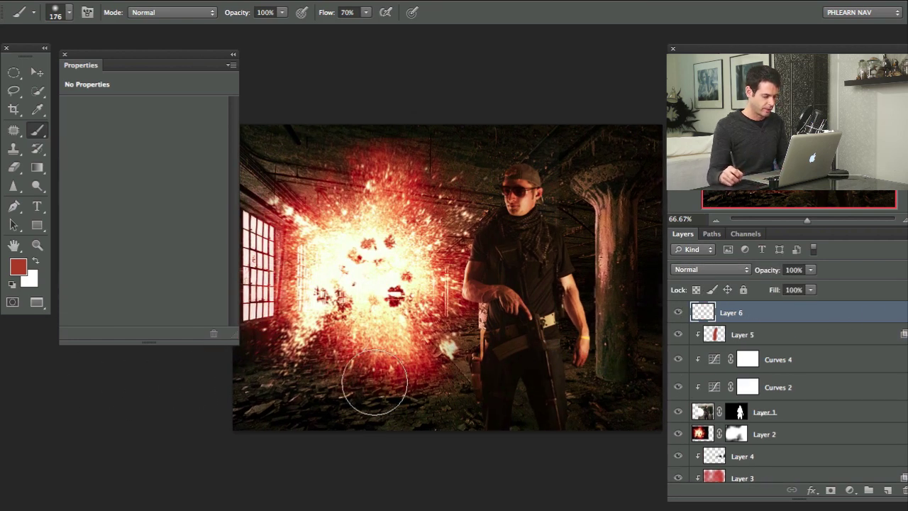
mouse_move(371, 385)
mouse_down()
mouse_move(402, 389)
mouse_move(324, 402)
mouse_move(383, 391)
mouse_move(355, 404)
mouse_move(391, 395)
mouse_up()
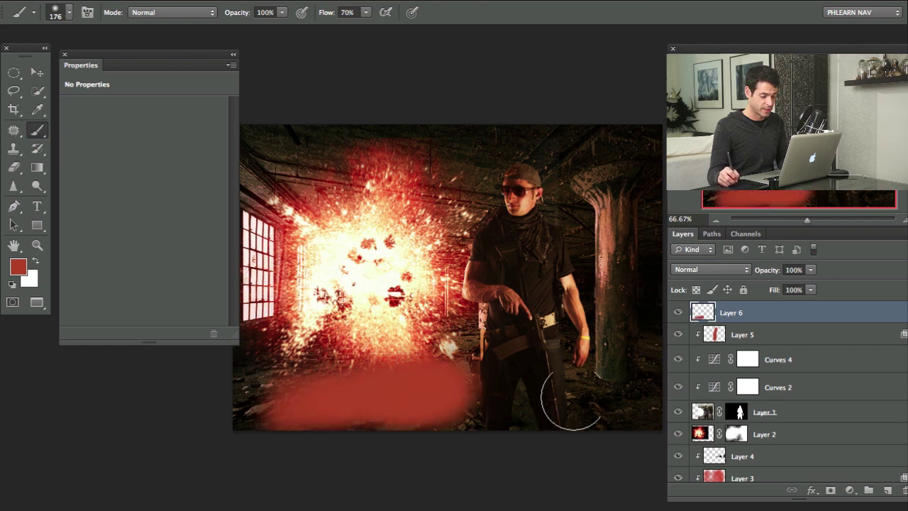
mouse_move(571, 398)
mouse_down()
mouse_move(608, 354)
mouse_move(600, 394)
mouse_move(613, 364)
mouse_move(589, 165)
mouse_up()
mouse_move(404, 175)
mouse_down()
mouse_move(373, 190)
mouse_move(331, 156)
mouse_up()
Step: Set Layer 6 to Soft Light and split its Underlying Layer black Blend If slider to fade the red out of the shadows
click(725, 271)
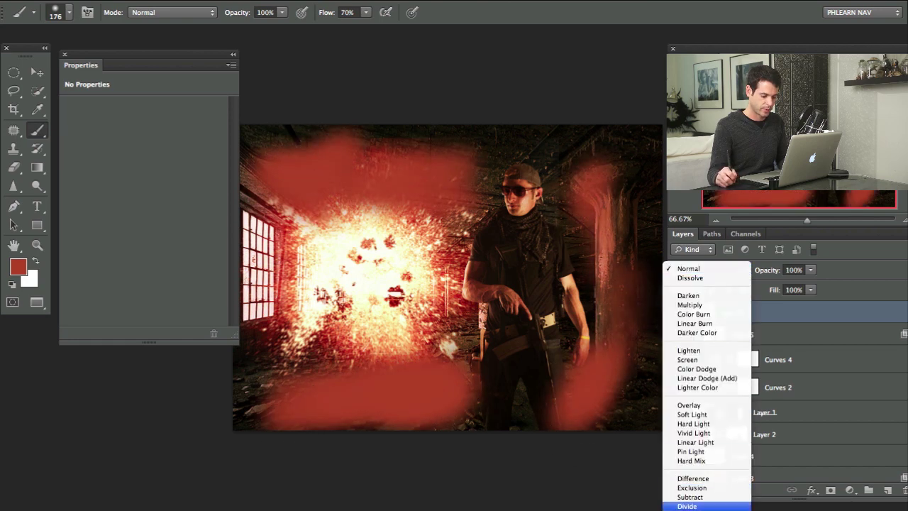
click(731, 415)
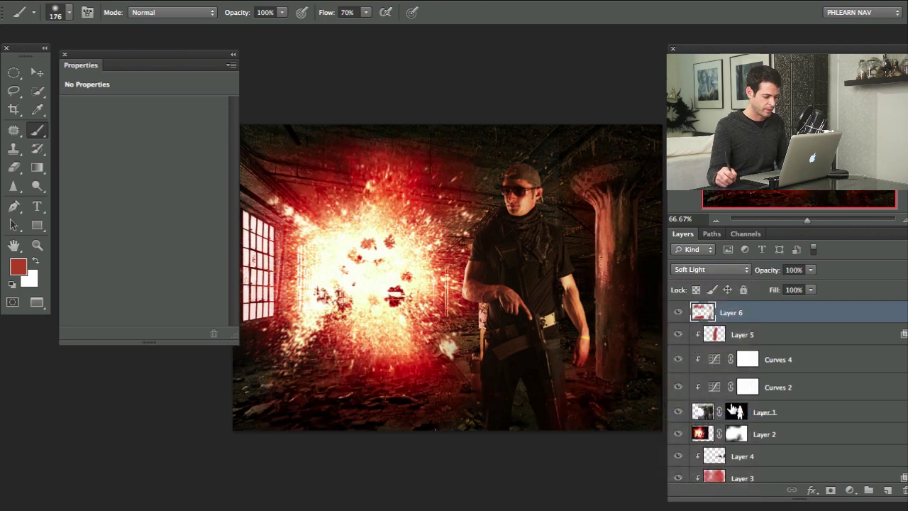
double_click(792, 320)
drag(137, 426, 234, 428)
click(392, 159)
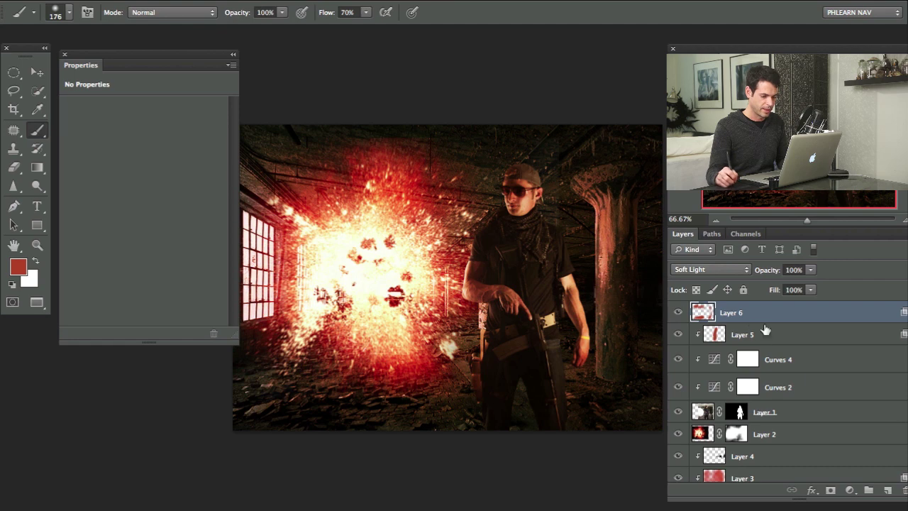
Step: Compare the room's red glow with Layer 6 off and on
click(679, 313)
click(678, 313)
click(678, 314)
click(678, 314)
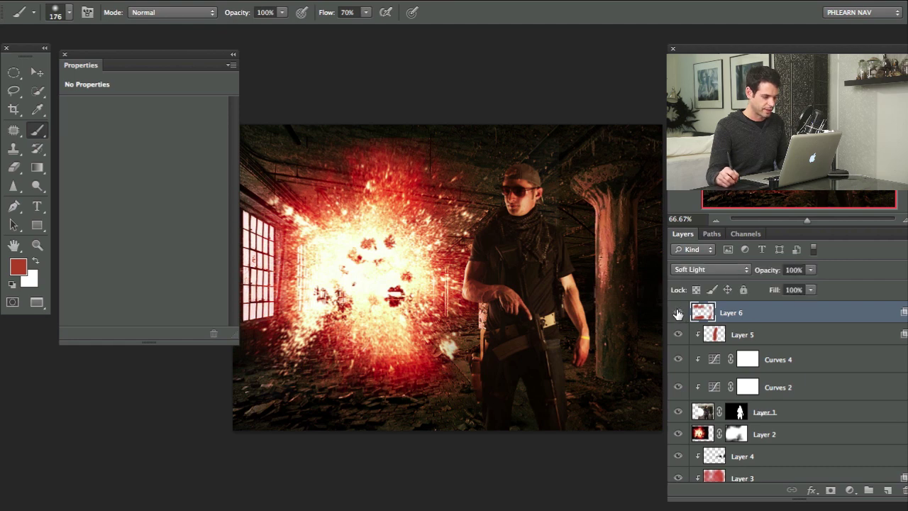
click(678, 313)
click(677, 313)
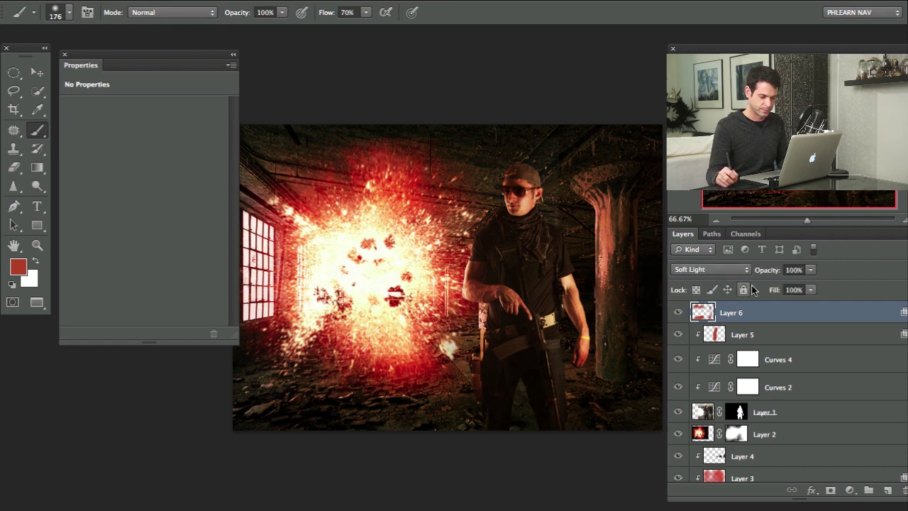
drag(521, 373, 424, 347)
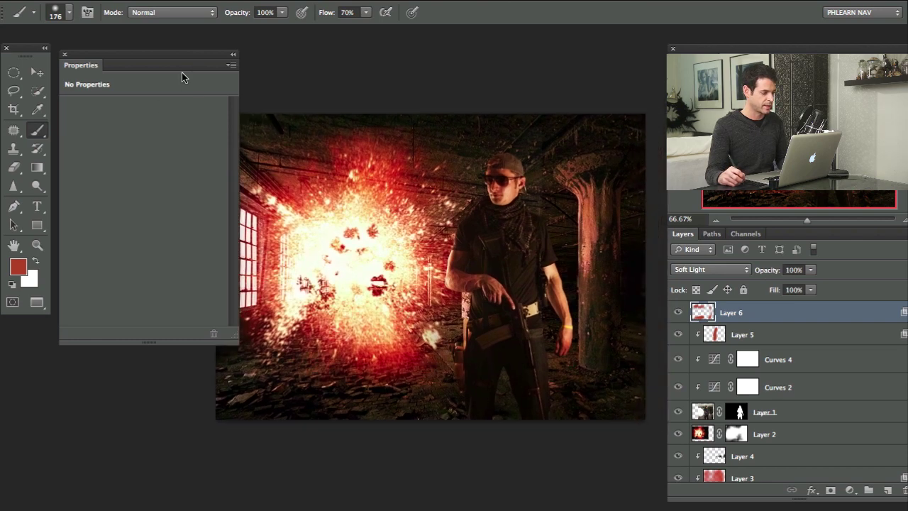
Step: Clear the view of the window area and check Layer 6's red light by hiding and showing it
drag(193, 54, 141, 50)
mouse_move(401, 268)
mouse_down()
mouse_move(380, 260)
mouse_move(381, 271)
mouse_up()
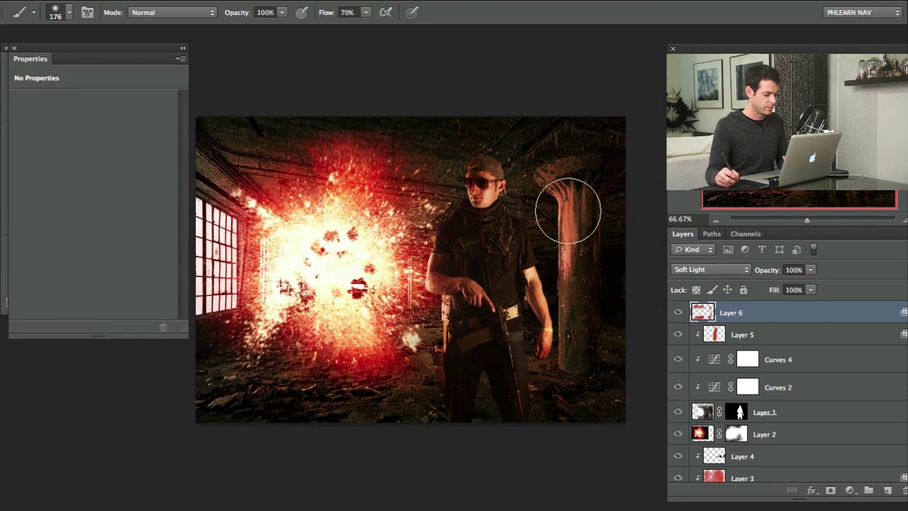
click(678, 317)
click(677, 312)
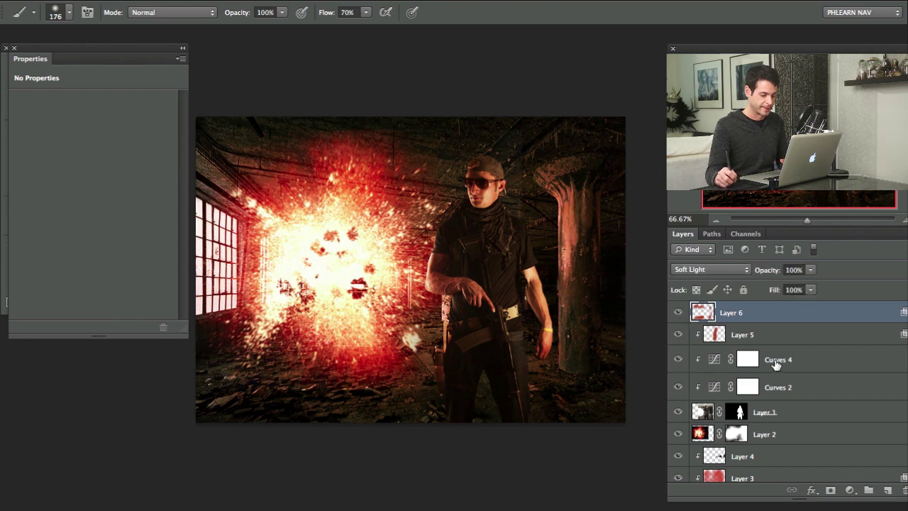
Step: Add a clipped Curves adjustment above Curves 4 and darken the man by lowering RGB input 158 to output 109
click(776, 360)
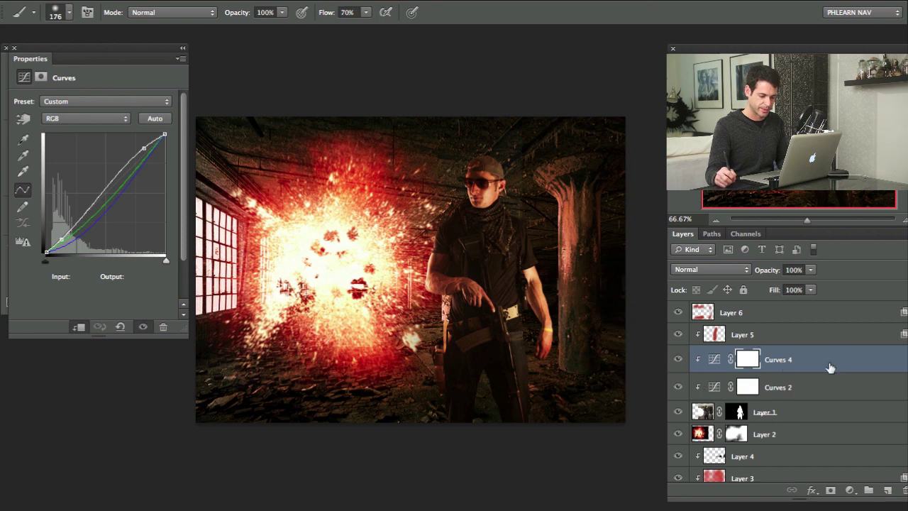
click(851, 489)
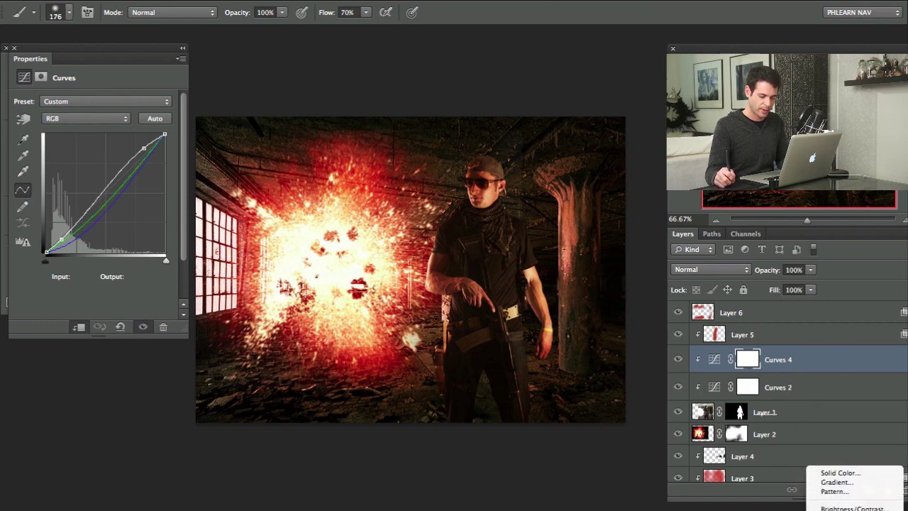
click(881, 473)
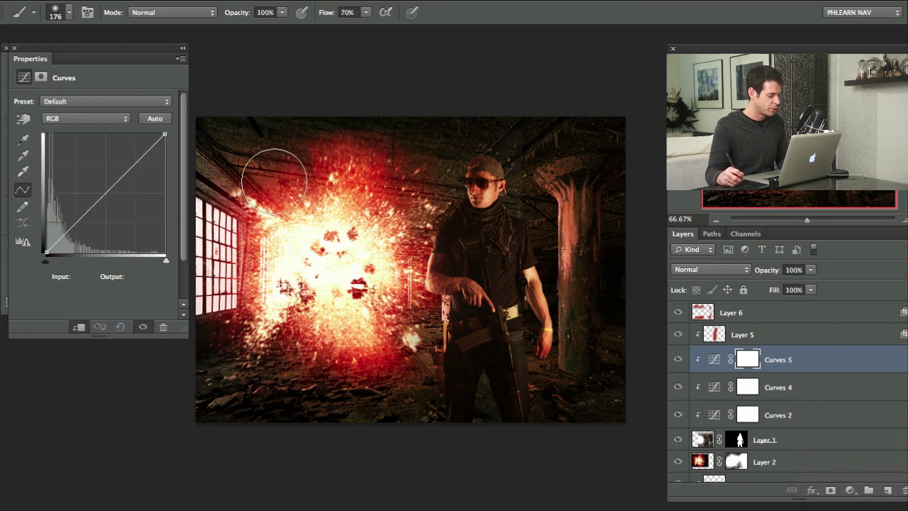
mouse_move(119, 184)
mouse_down()
mouse_move(128, 207)
mouse_move(120, 202)
mouse_up()
Step: Lower the Red channel of Curves 5 from input 185 to output 167 and compare the man before and after
click(85, 118)
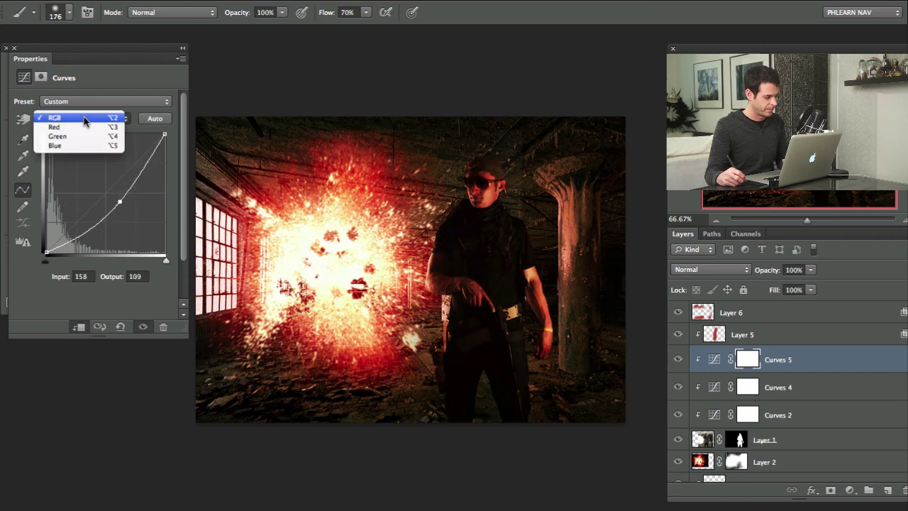
key(Return)
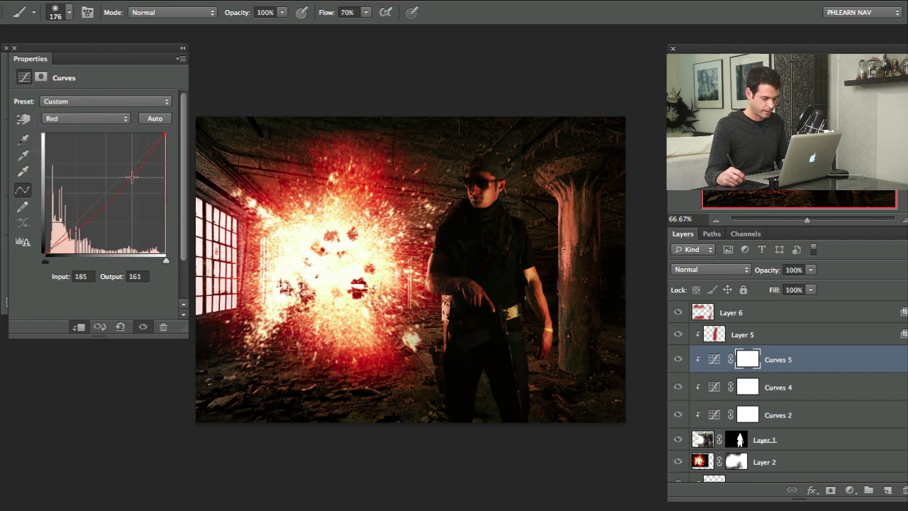
drag(131, 176, 131, 174)
click(679, 360)
click(679, 361)
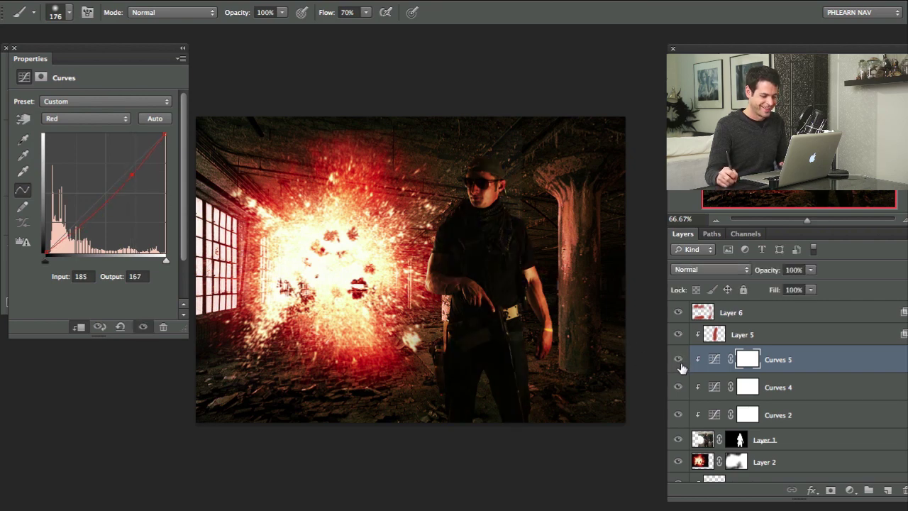
Step: Invert the Curves 5 mask, paint the darkening onto the man's side away from the explosion, and set the layer's opacity to 64%
key(ctrl+i)
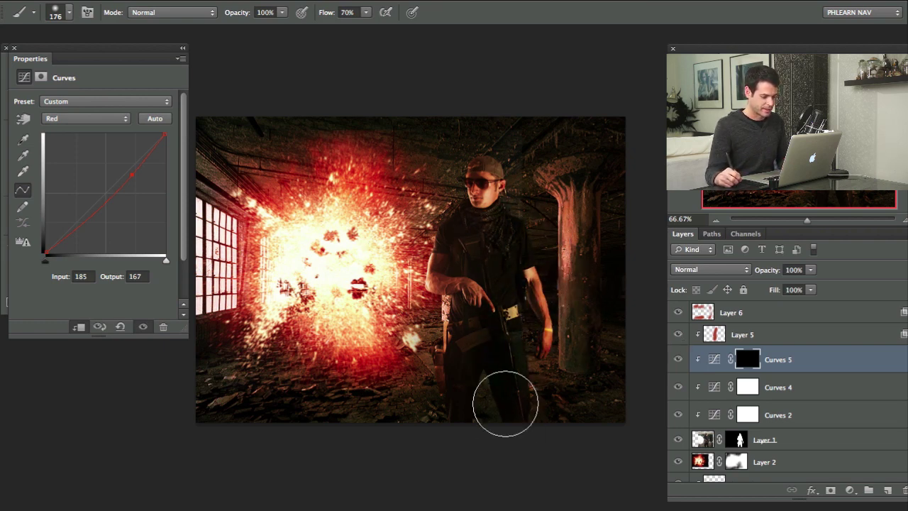
mouse_move(456, 263)
mouse_down()
mouse_move(451, 296)
mouse_move(447, 346)
mouse_up()
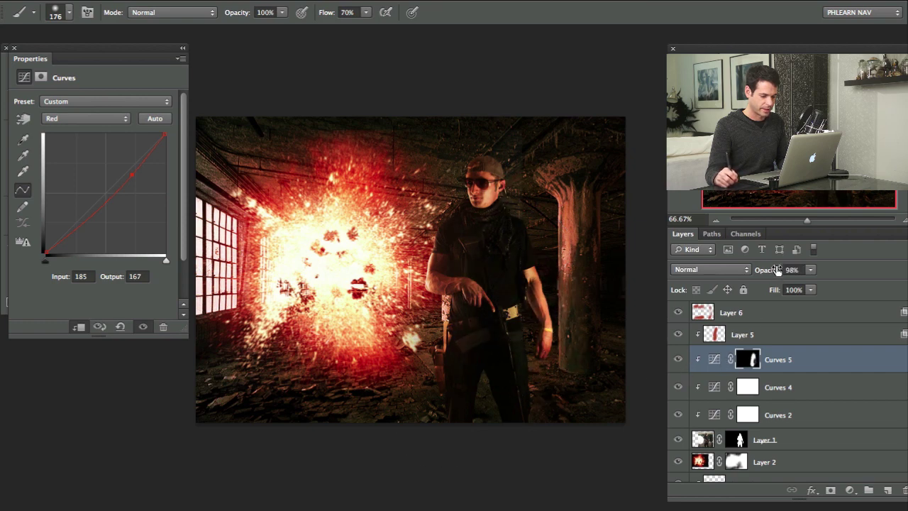
click(678, 359)
click(678, 359)
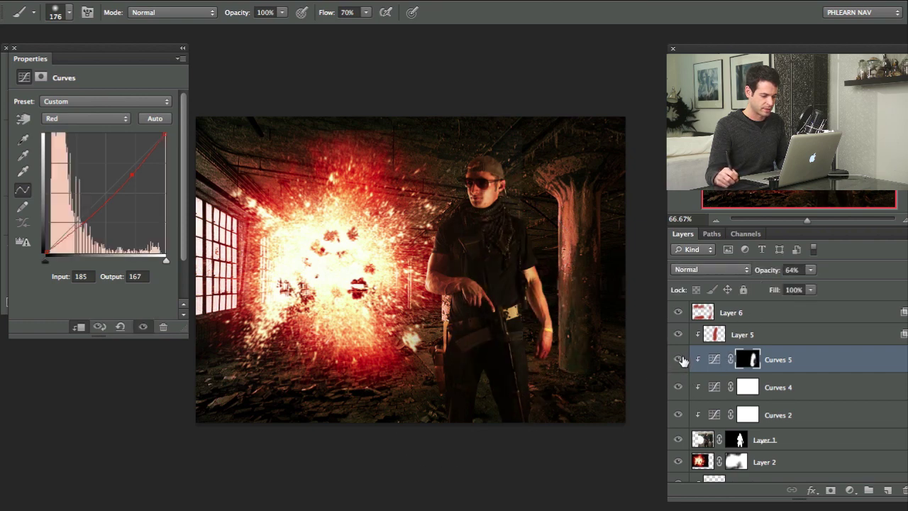
click(678, 359)
click(678, 358)
click(750, 359)
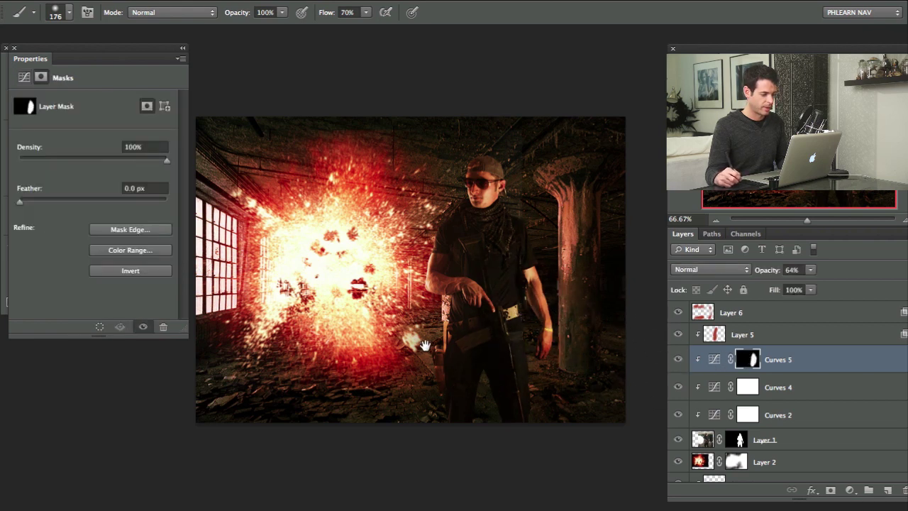
drag(426, 345, 477, 345)
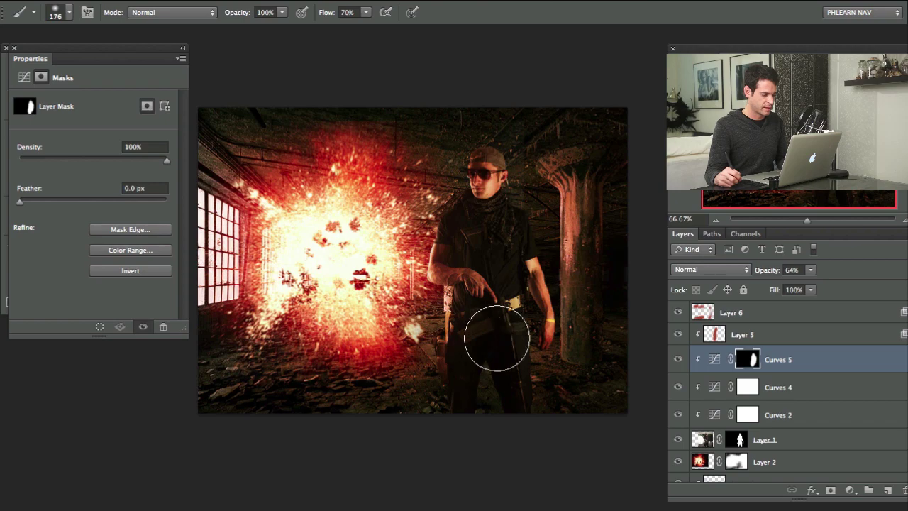
Step: Compare the scene with the explosion on Layer 2 off and on
click(682, 462)
click(681, 462)
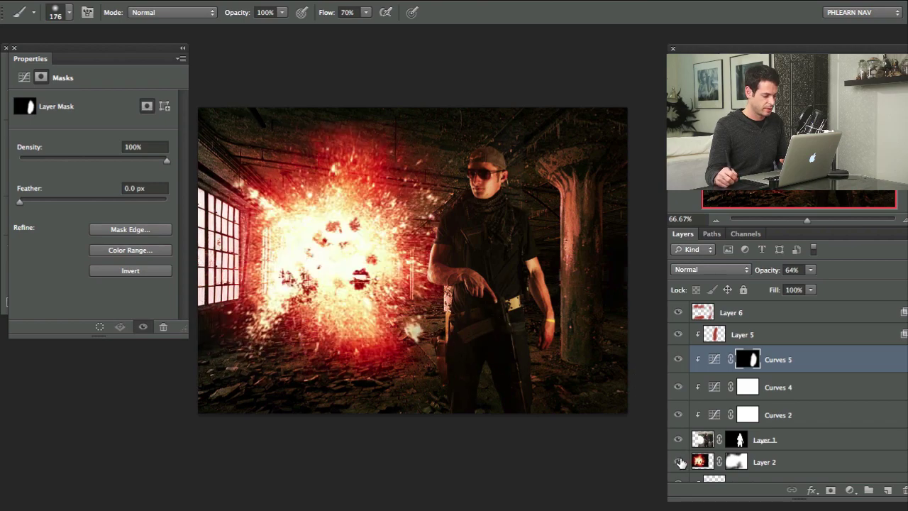
click(680, 462)
click(678, 461)
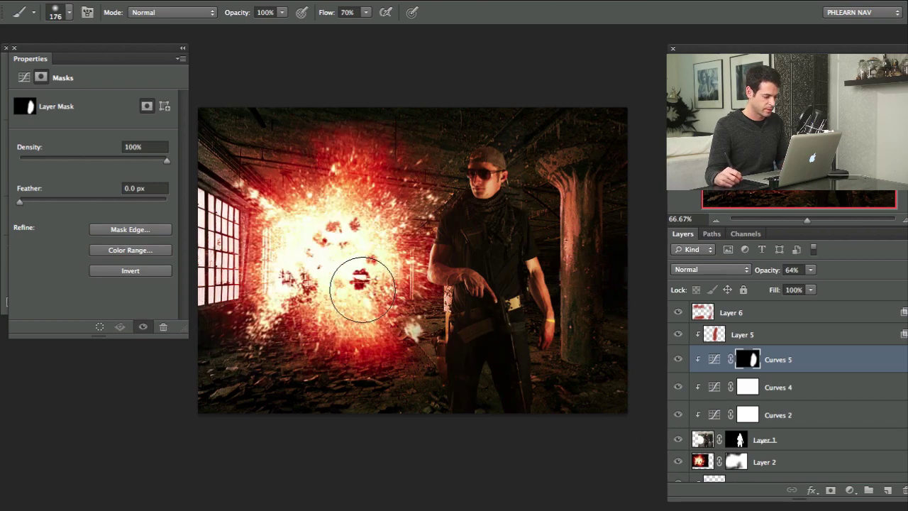
click(771, 468)
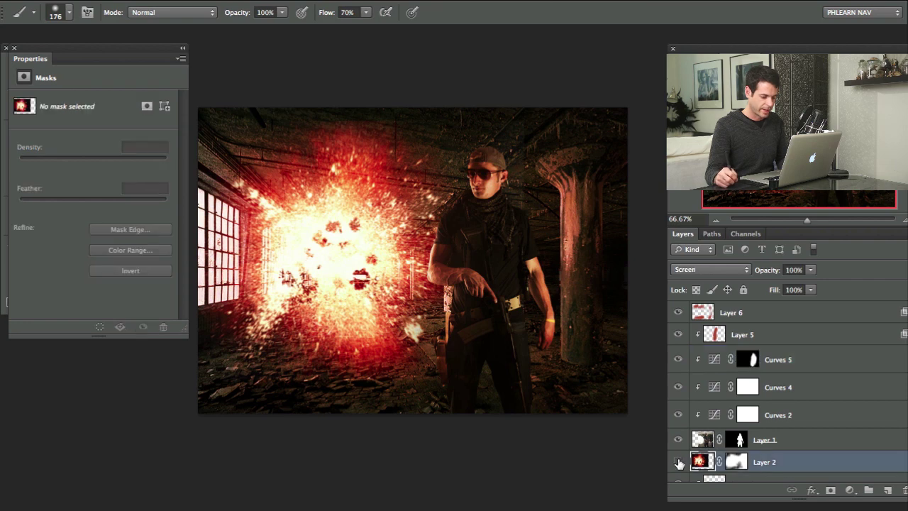
click(678, 463)
click(678, 463)
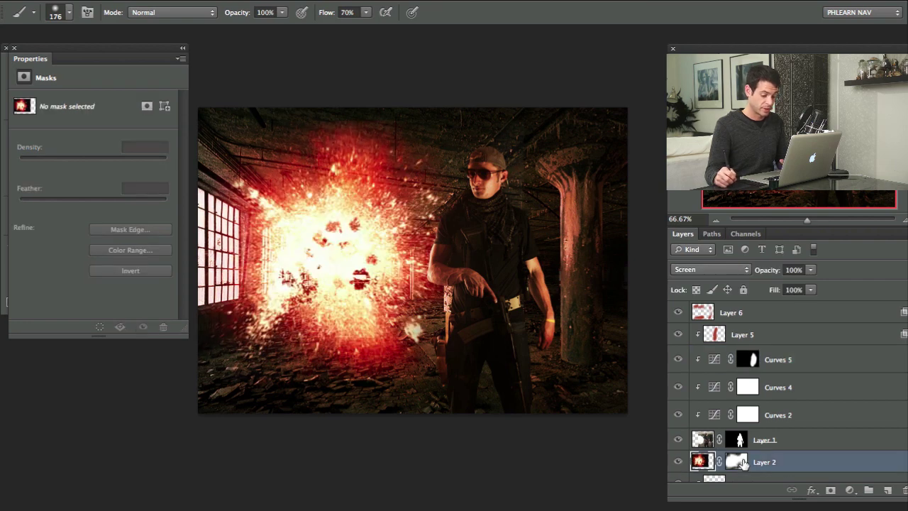
Step: Duplicate the explosion on Layer 2 and set the copy's blend mode to Normal
key(ctrl+j)
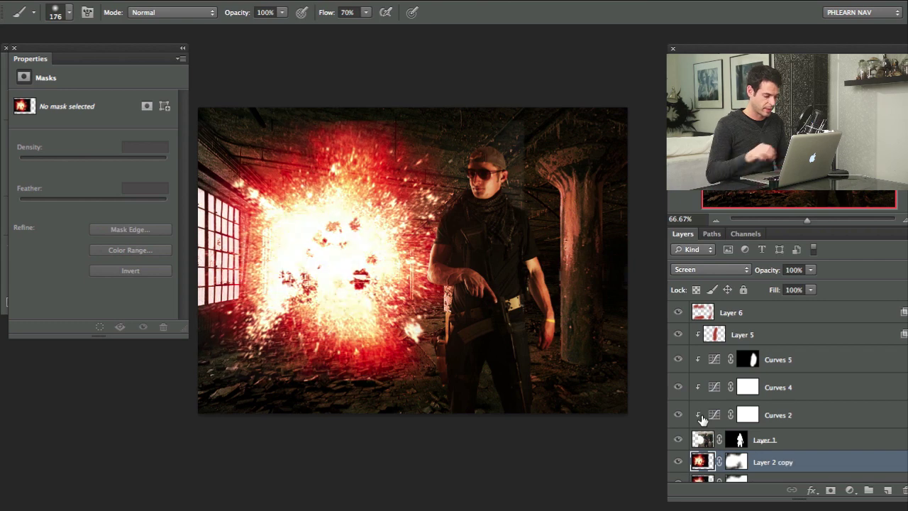
click(706, 269)
click(673, 177)
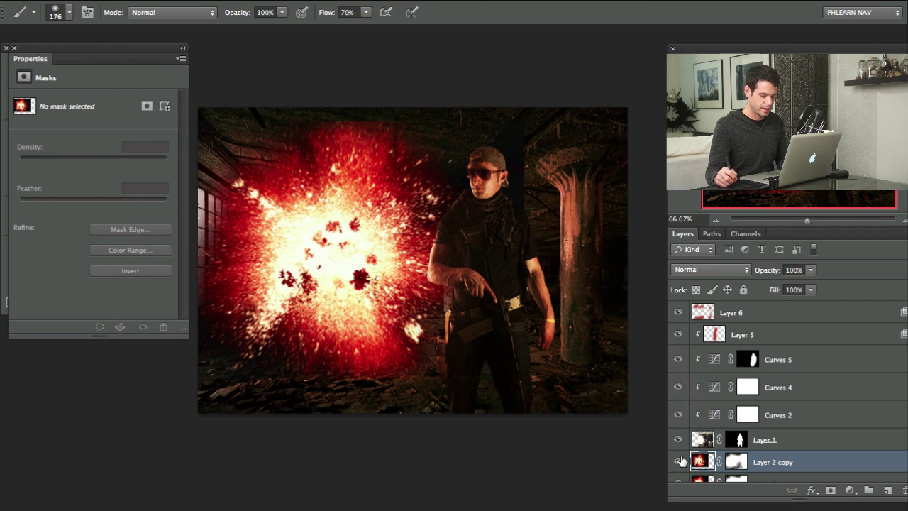
Step: Compare the Normal-mode explosion copy with the Screen version beneath it, especially the dark debris chunks
click(678, 462)
click(678, 462)
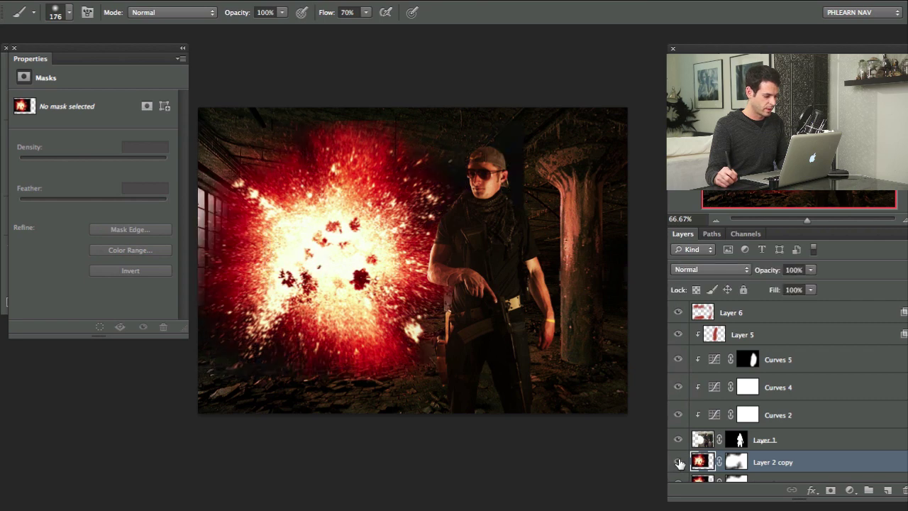
click(678, 462)
click(678, 462)
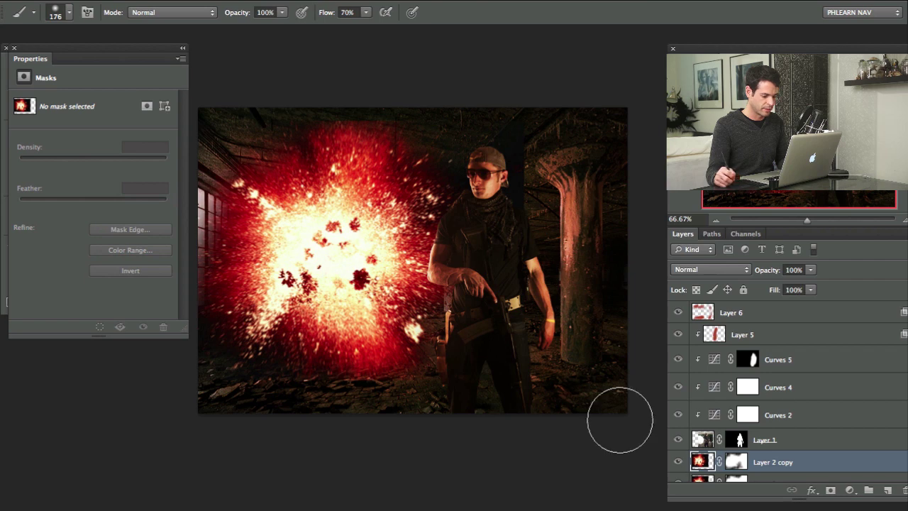
click(678, 462)
click(677, 462)
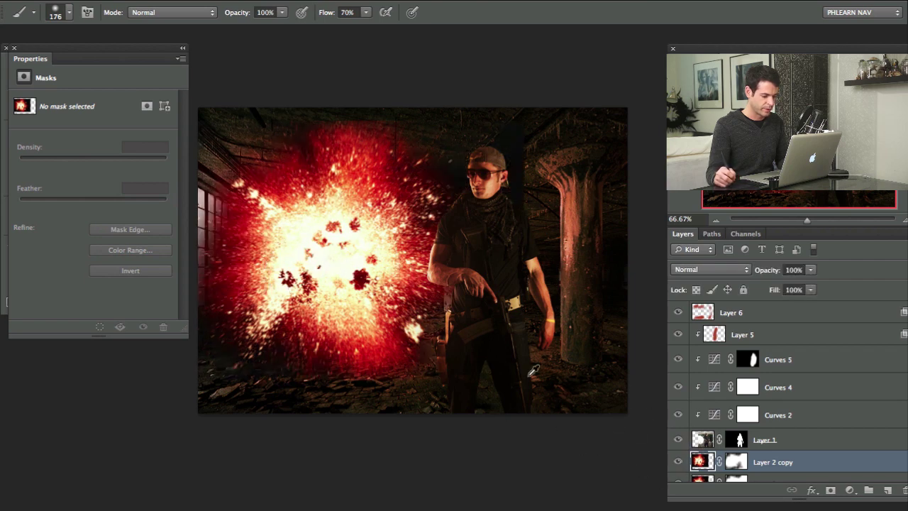
click(678, 462)
click(678, 462)
Step: Turn the explosion copy's mask black and paint white over the dark debris chunks inside the fireball
click(736, 461)
key(ctrl+i)
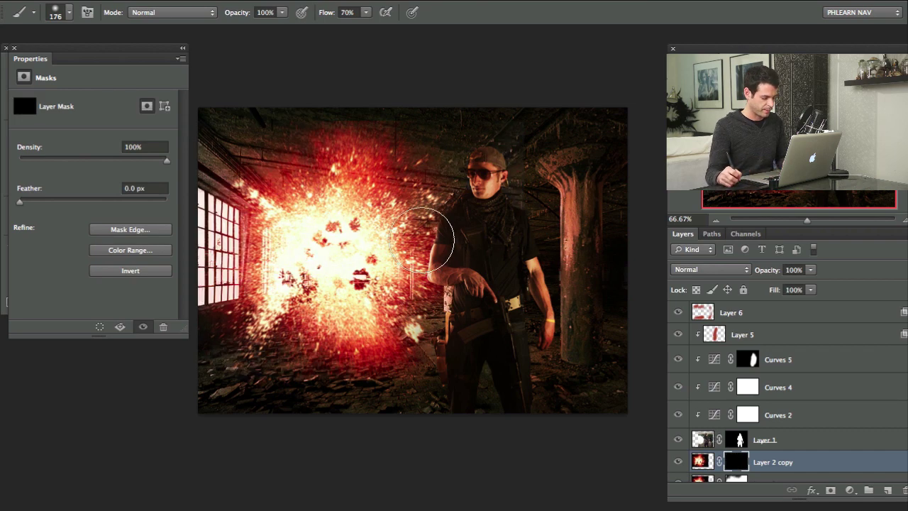
drag(100, 50, 129, 51)
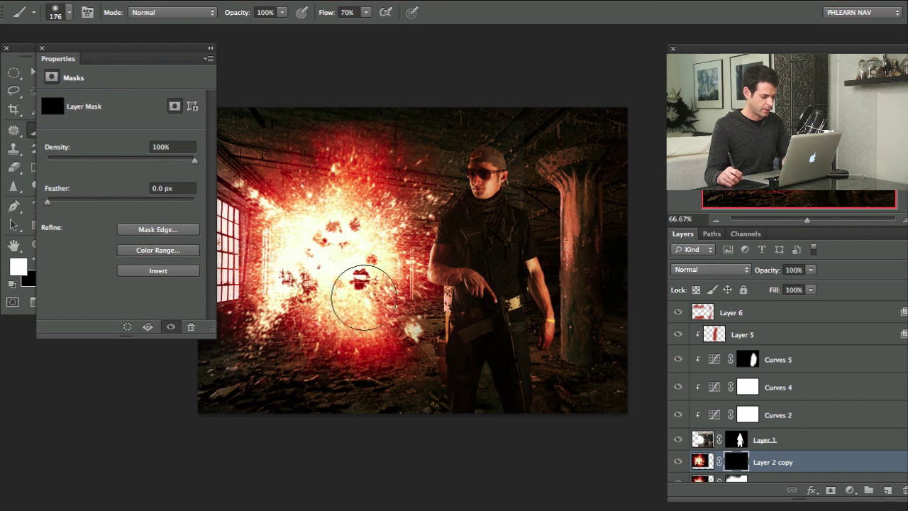
mouse_move(352, 283)
mouse_down()
mouse_move(333, 282)
mouse_move(358, 281)
mouse_up()
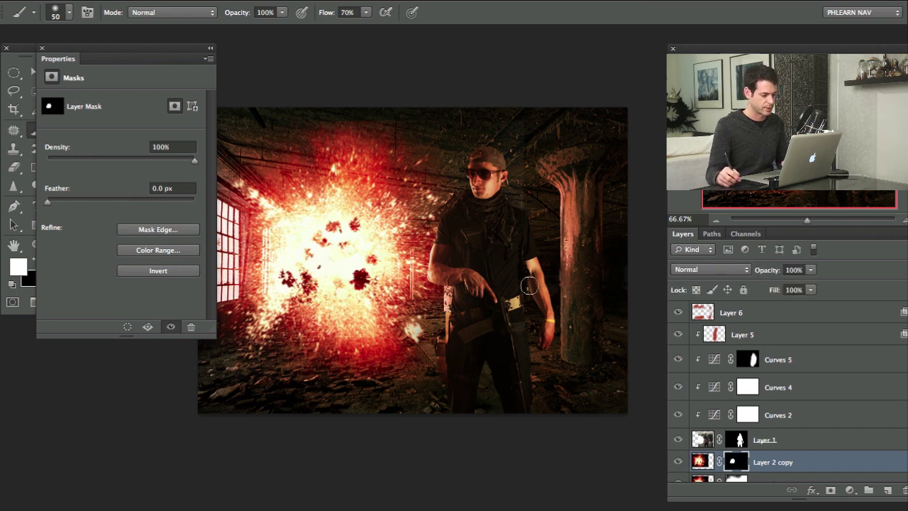
Step: Hide the panels and inspect the enlarged composite of the man, explosion and room
key(shift+Tab)
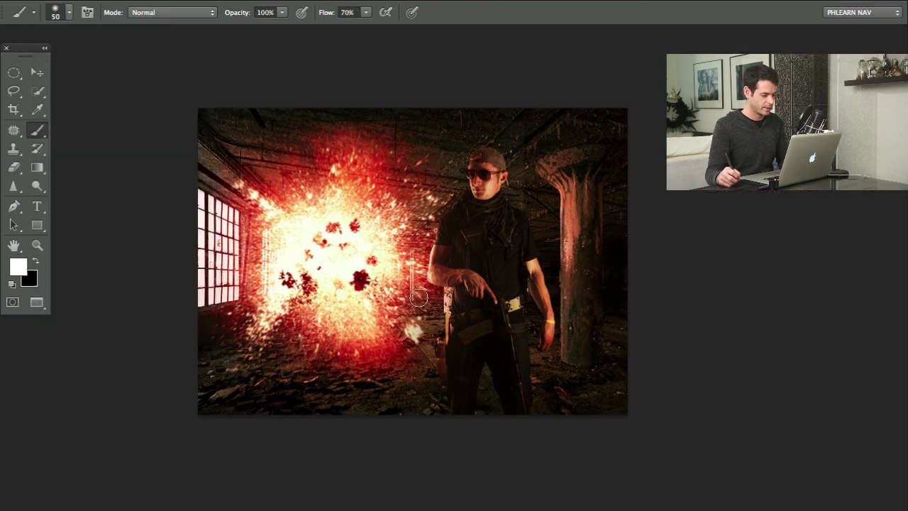
key(ctrl+plus)
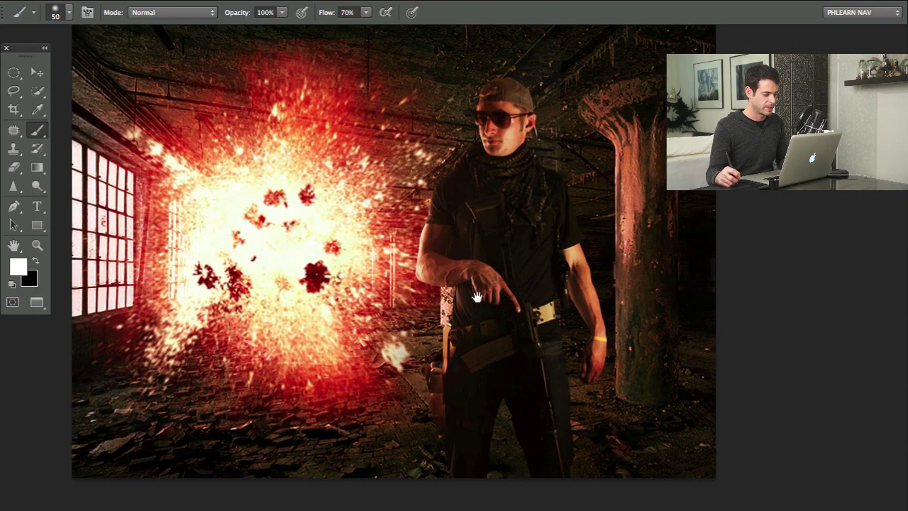
drag(465, 273, 472, 305)
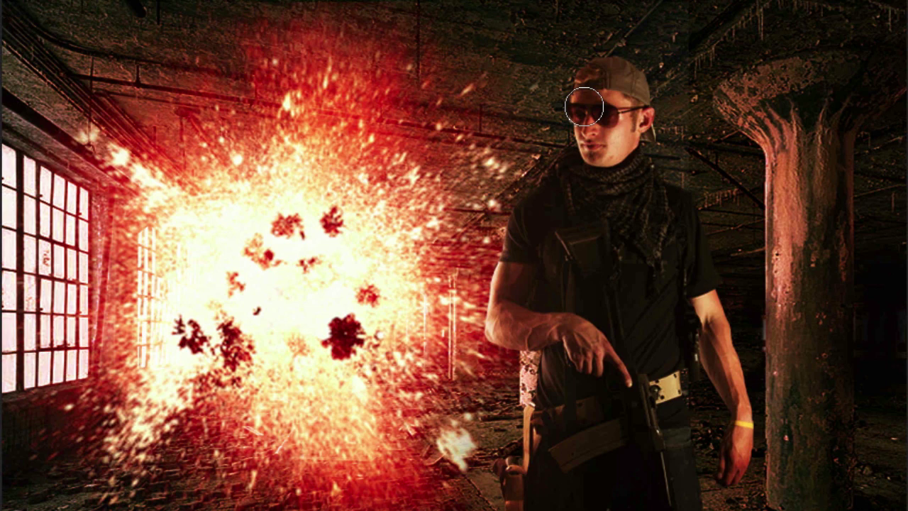